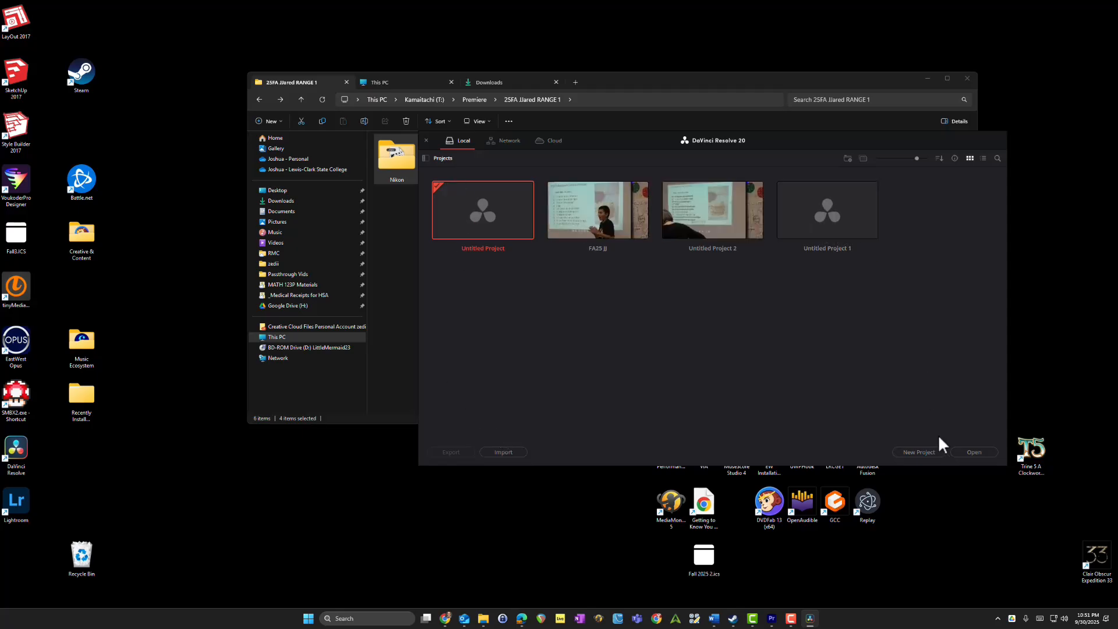
Step: Create a new project named FA25 J
{"action": "left_click", "coordinate": [922, 450]}
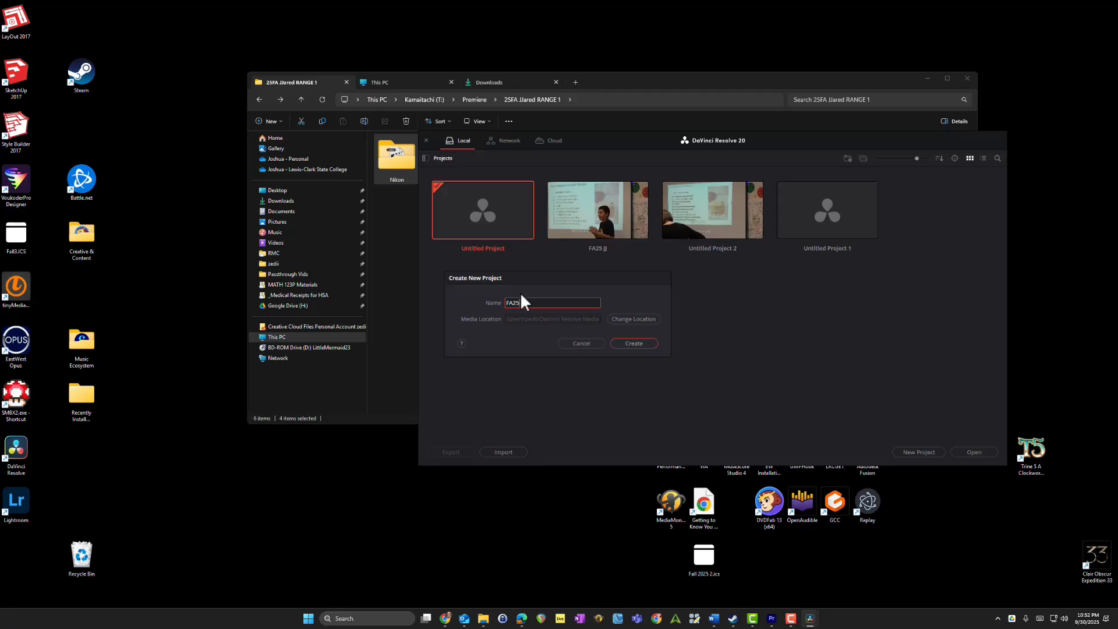
{"action": "type", "text": "FA25 J"}
{"action": "left_click", "coordinate": [634, 343]}
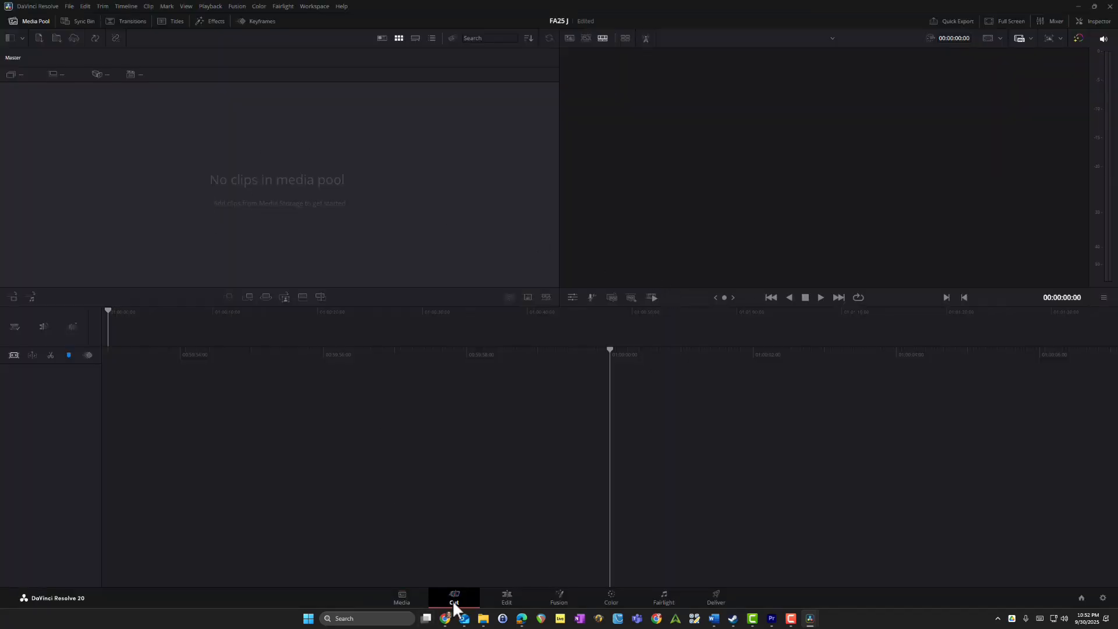
Step: Switch to the File Explorer window with the RANGE 1 footage folder and move it clear of the media pool
{"action": "mouse_move", "coordinate": [483, 619]}
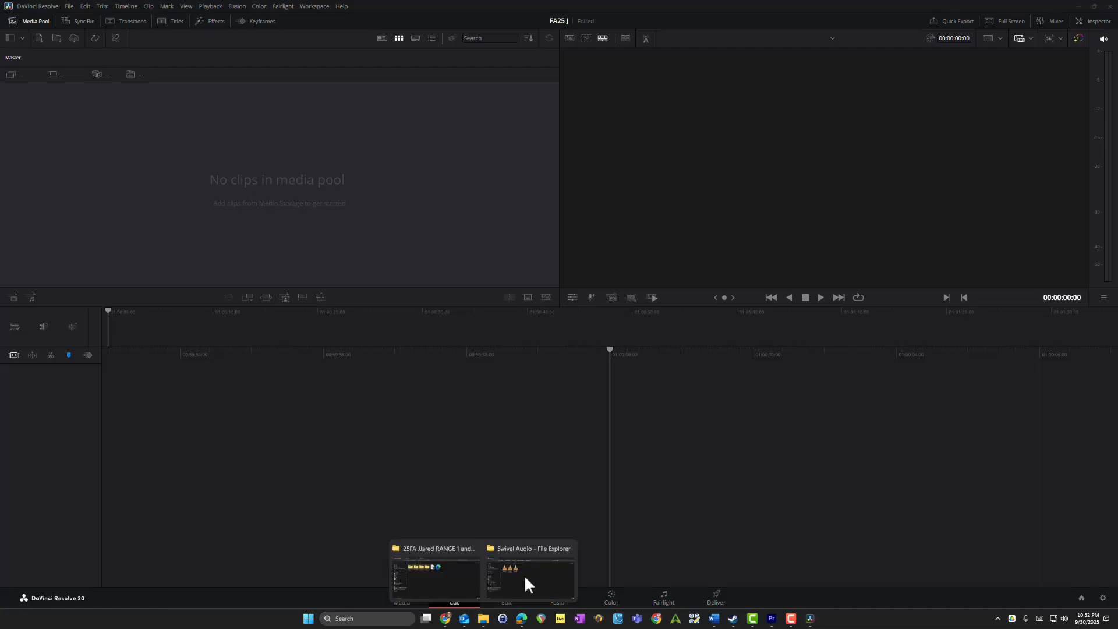
{"action": "left_click", "coordinate": [436, 576]}
{"action": "left_click_drag", "start_coordinate": [615, 84], "coordinate": [738, 214]}
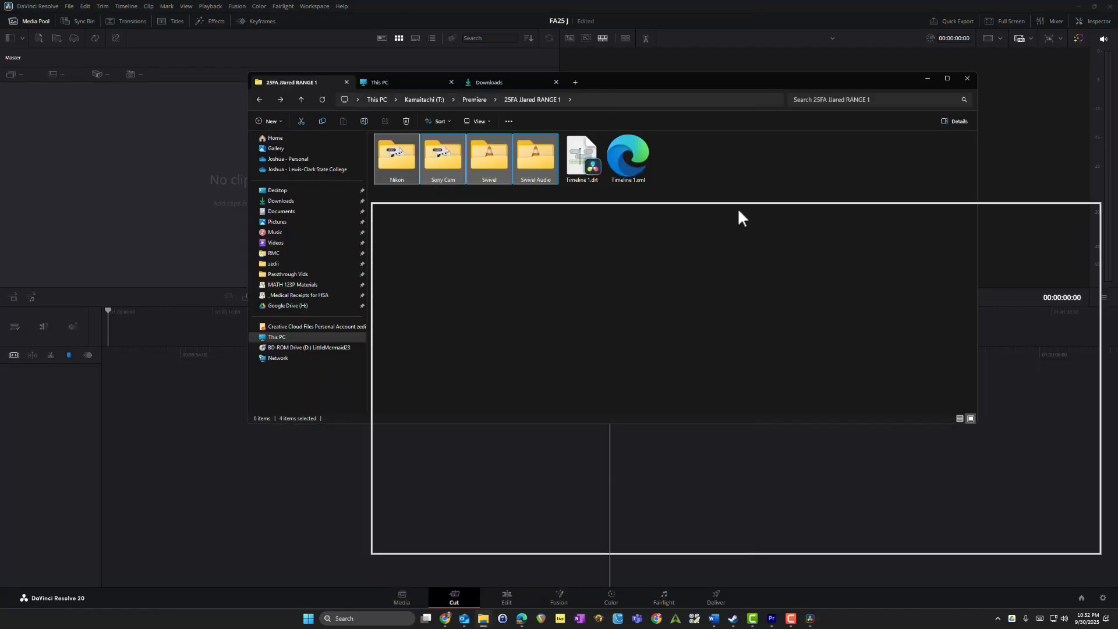
{"action": "left_click", "coordinate": [640, 366]}
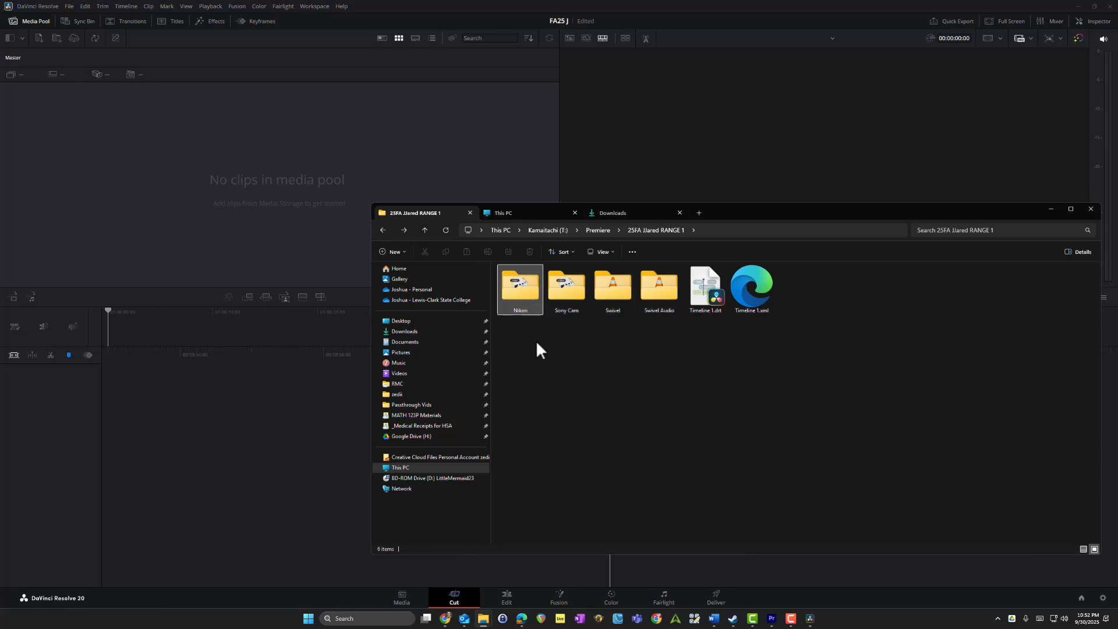
Step: Review the MOV files in the Nikon folder and return to the parent footage folder
{"action": "left_click", "coordinate": [524, 289]}
{"action": "double_click", "coordinate": [524, 289]}
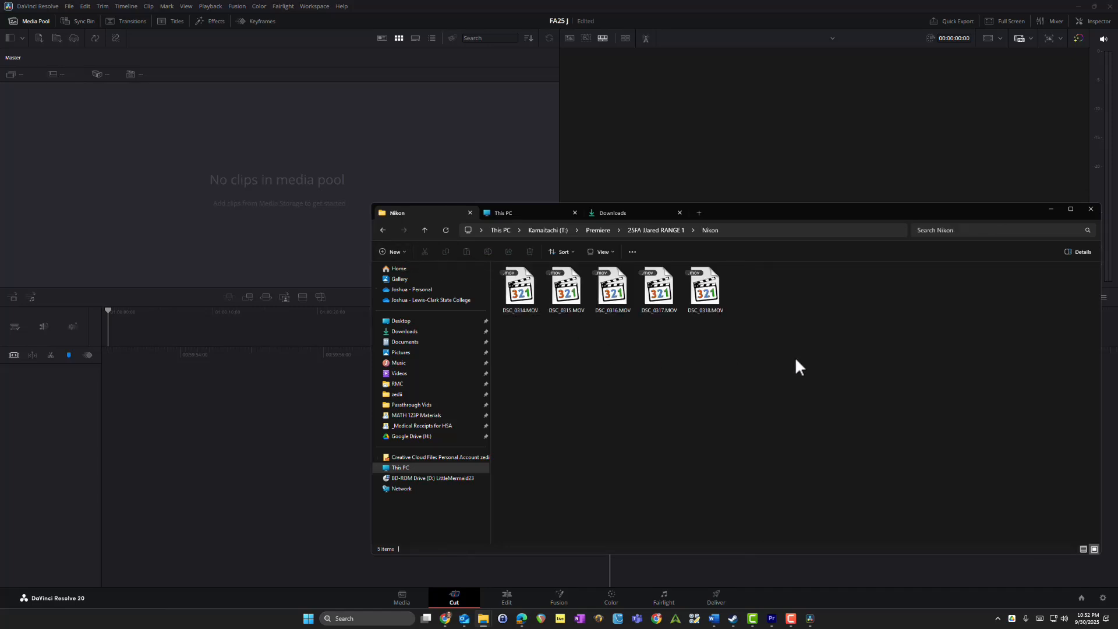
{"action": "left_click_drag", "start_coordinate": [796, 358], "coordinate": [515, 291]}
{"action": "left_click", "coordinate": [606, 358]}
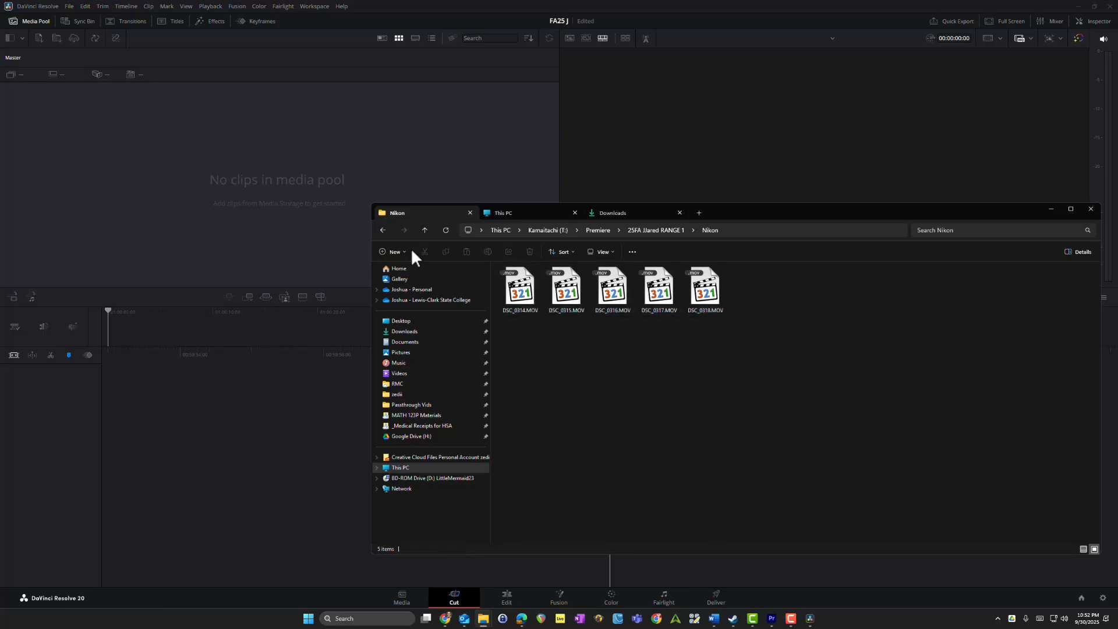
{"action": "left_click", "coordinate": [383, 230]}
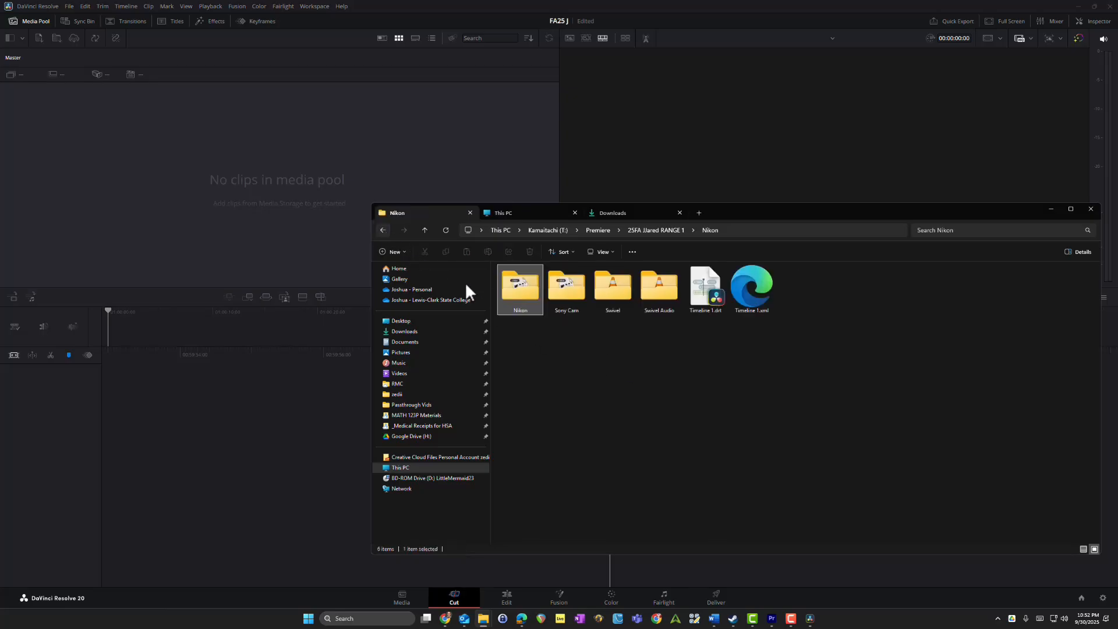
Step: Review the MTS files in the Sony Cam folder and return to the parent footage folder
{"action": "double_click", "coordinate": [566, 289]}
{"action": "left_click_drag", "start_coordinate": [898, 369], "coordinate": [456, 293]}
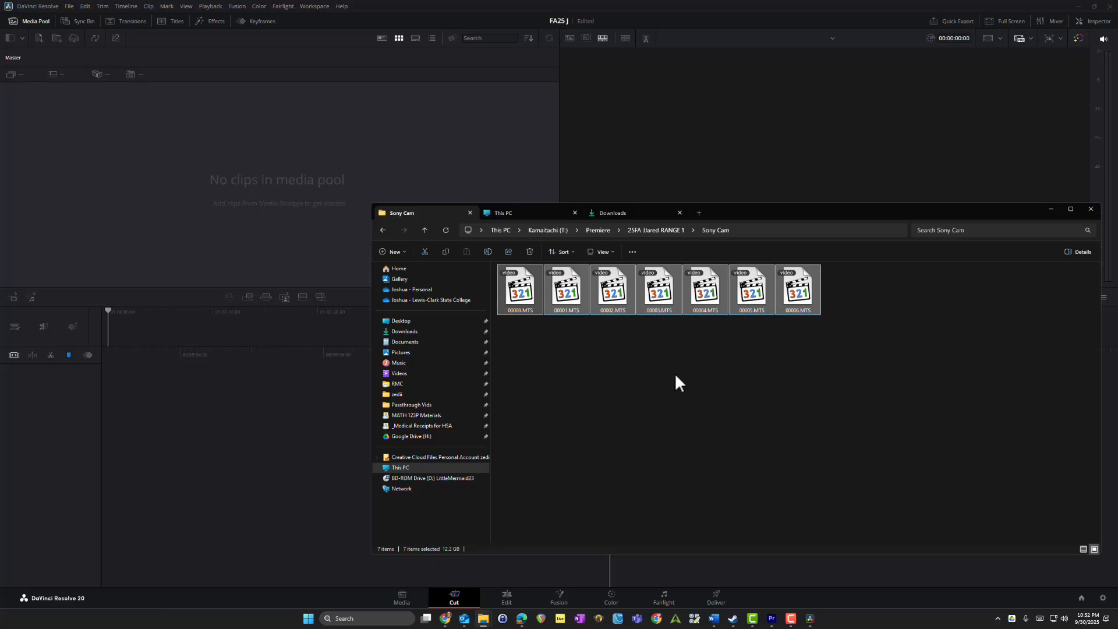
{"action": "left_click", "coordinate": [619, 379]}
{"action": "left_click_drag", "start_coordinate": [509, 336], "coordinate": [936, 324]}
{"action": "left_click", "coordinate": [384, 230]}
Step: Review the contents of the Swivel and Swivel Audio folders and return to the parent footage folder
{"action": "double_click", "coordinate": [617, 291]}
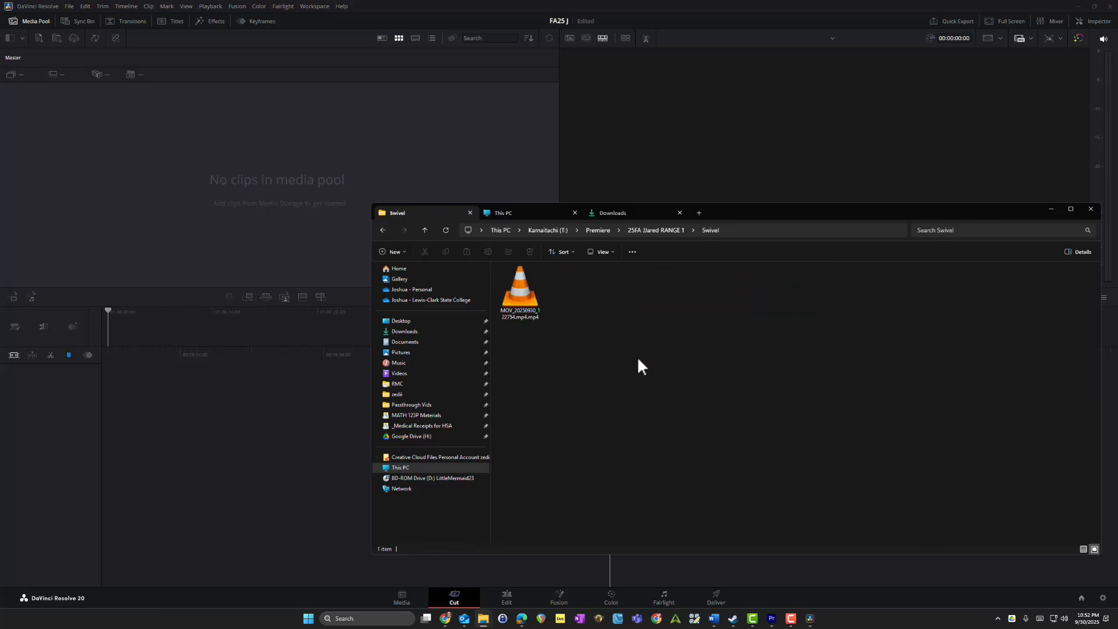
{"action": "left_click", "coordinate": [384, 230]}
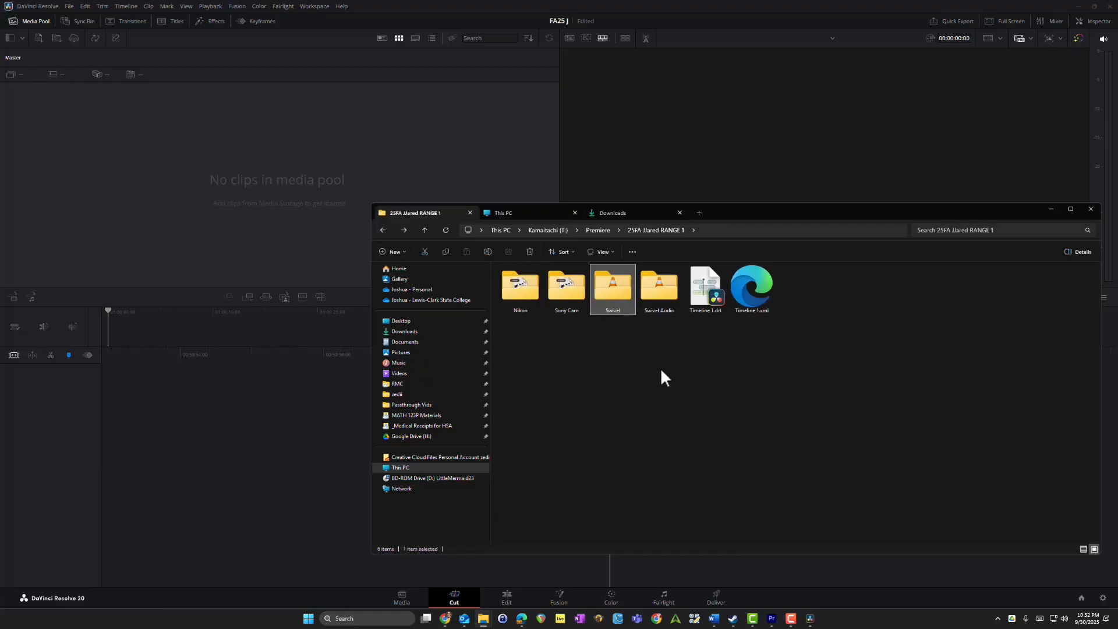
{"action": "left_click", "coordinate": [656, 288]}
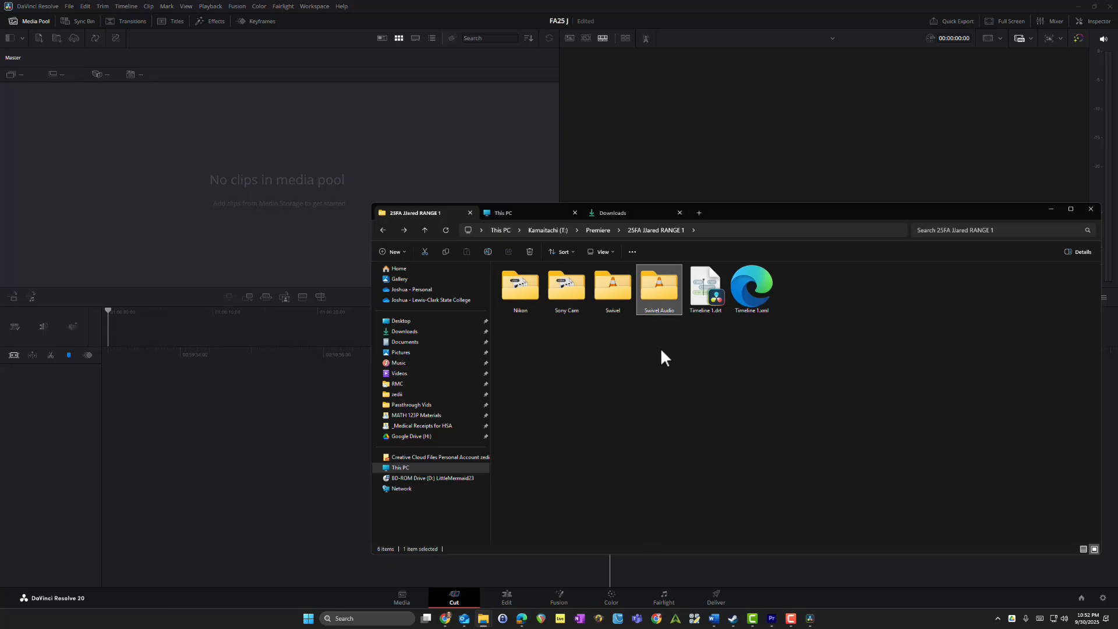
{"action": "double_click", "coordinate": [655, 294]}
{"action": "left_click_drag", "start_coordinate": [750, 355], "coordinate": [513, 274]}
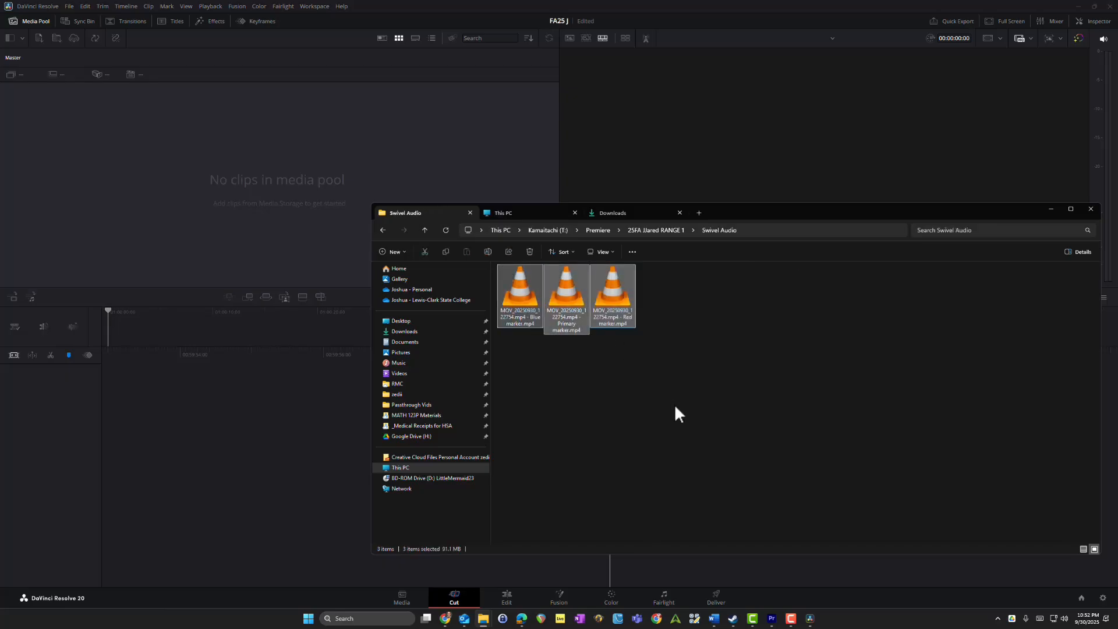
{"action": "left_click", "coordinate": [676, 409]}
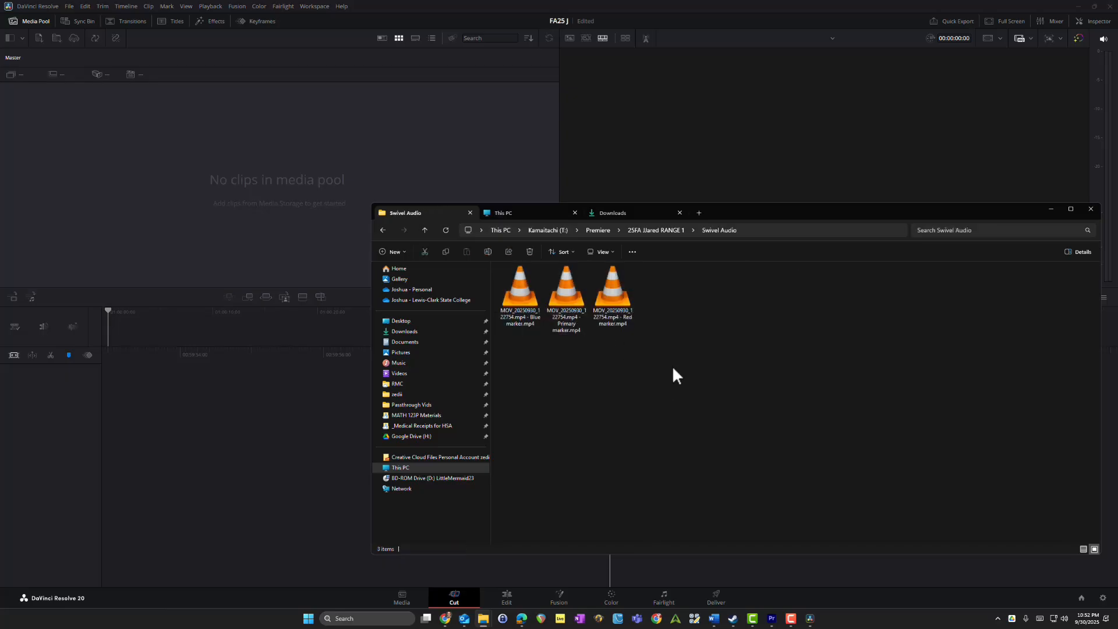
{"action": "left_click", "coordinate": [382, 231]}
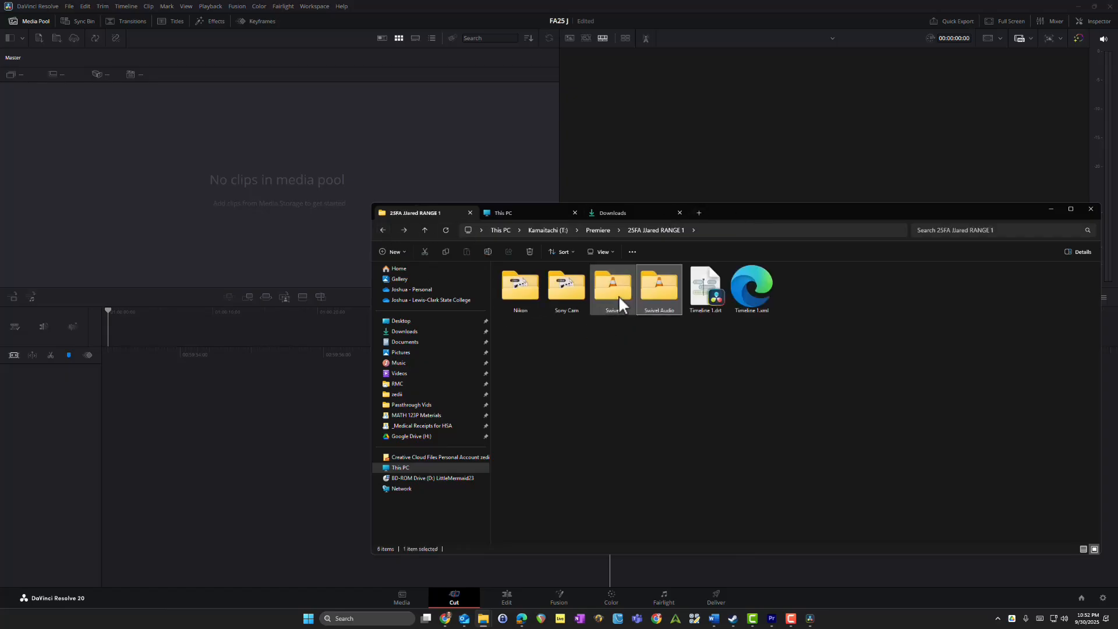
{"action": "left_click", "coordinate": [619, 297]}
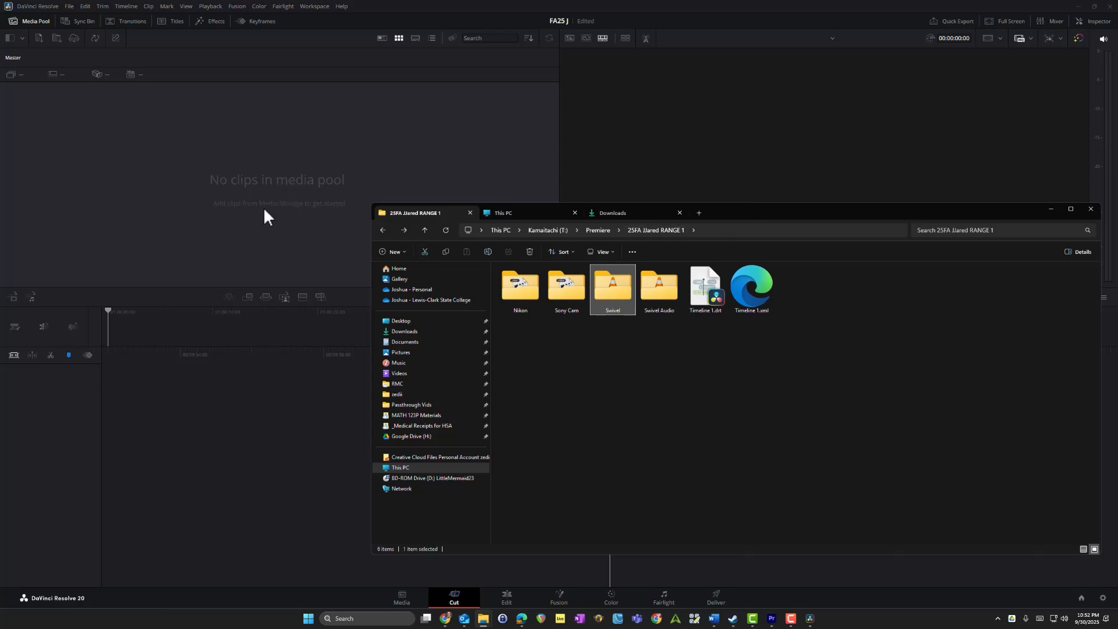
{"action": "left_click", "coordinate": [600, 386]}
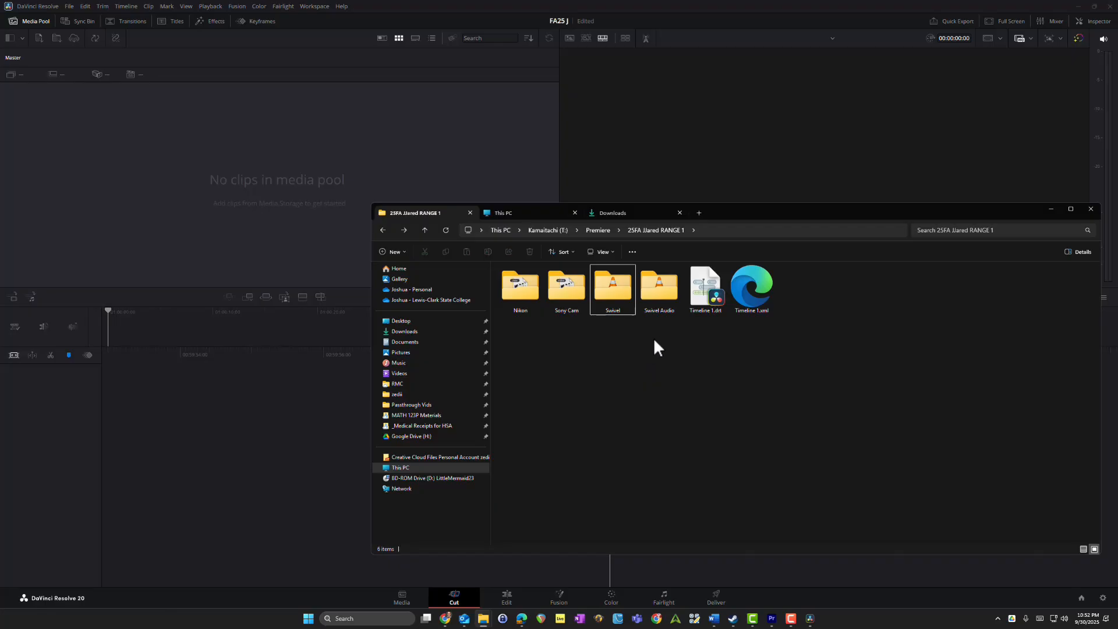
Step: Import the Nikon, Sony Cam, Swivel and Swivel Audio folders into the media pool, changing the project frame rate to match the clips
{"action": "left_click_drag", "start_coordinate": [654, 340], "coordinate": [437, 262]}
{"action": "left_click_drag", "start_coordinate": [539, 303], "coordinate": [251, 186]}
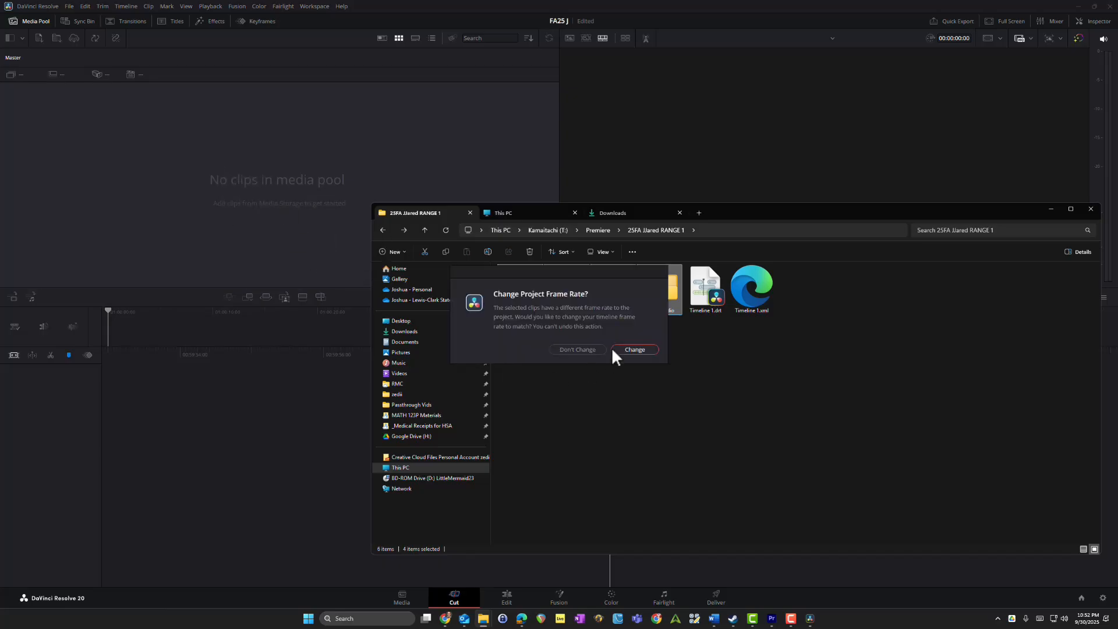
{"action": "left_click_drag", "start_coordinate": [565, 261], "coordinate": [587, 87]}
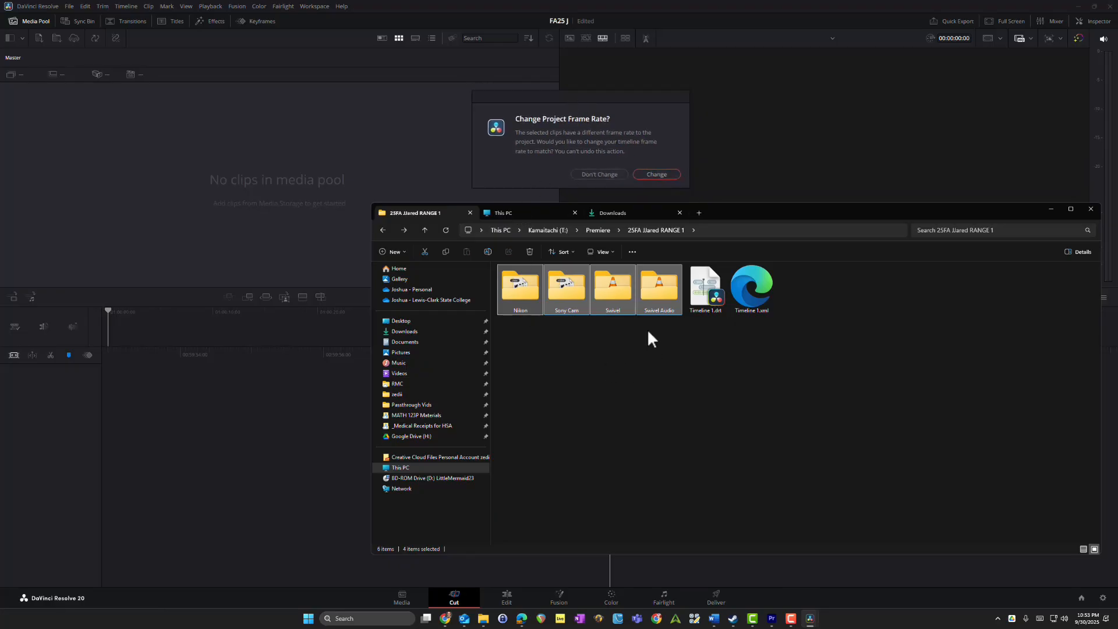
{"action": "left_click", "coordinate": [657, 174]}
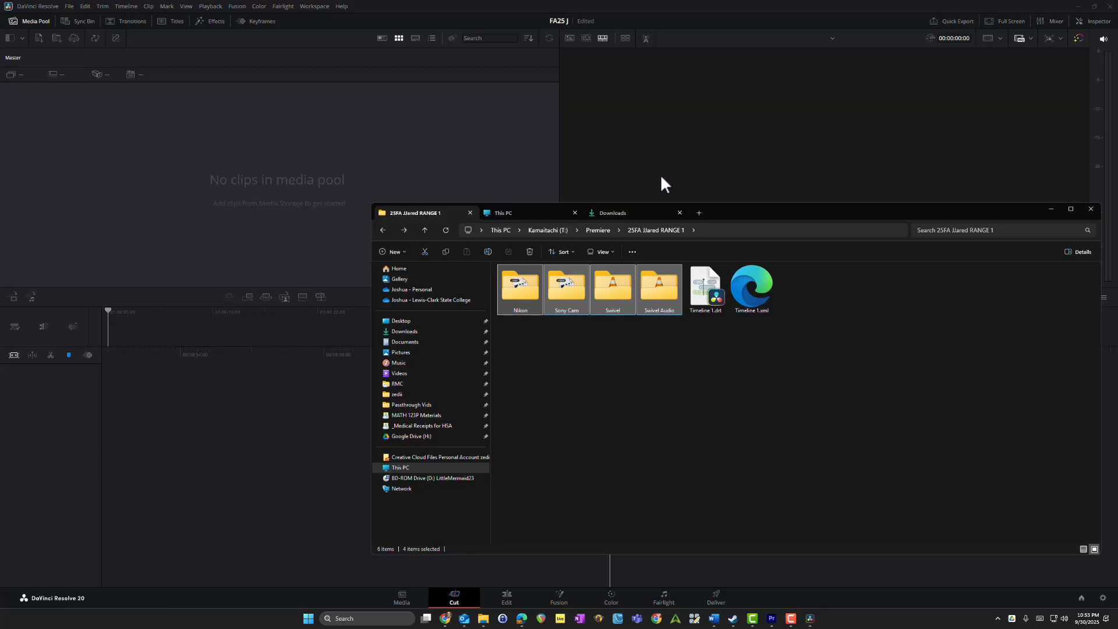
{"action": "left_click", "coordinate": [251, 187]}
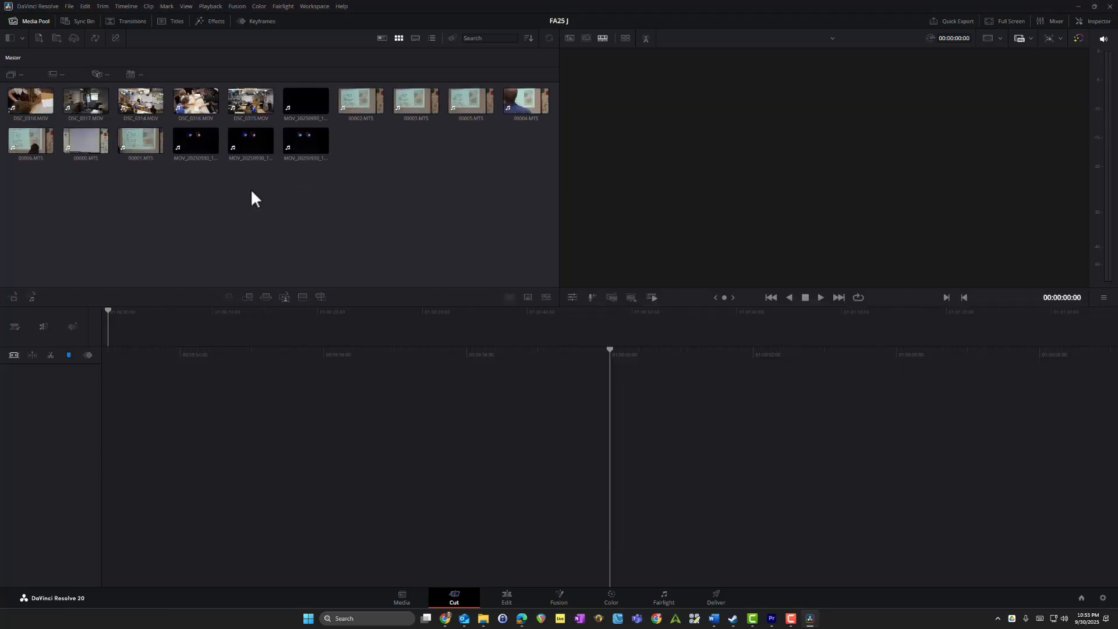
Step: Check the timeline frame rate in the project settings and close them without saving
{"action": "left_click", "coordinate": [70, 7]}
{"action": "left_click", "coordinate": [134, 195]}
{"action": "left_click", "coordinate": [556, 196]}
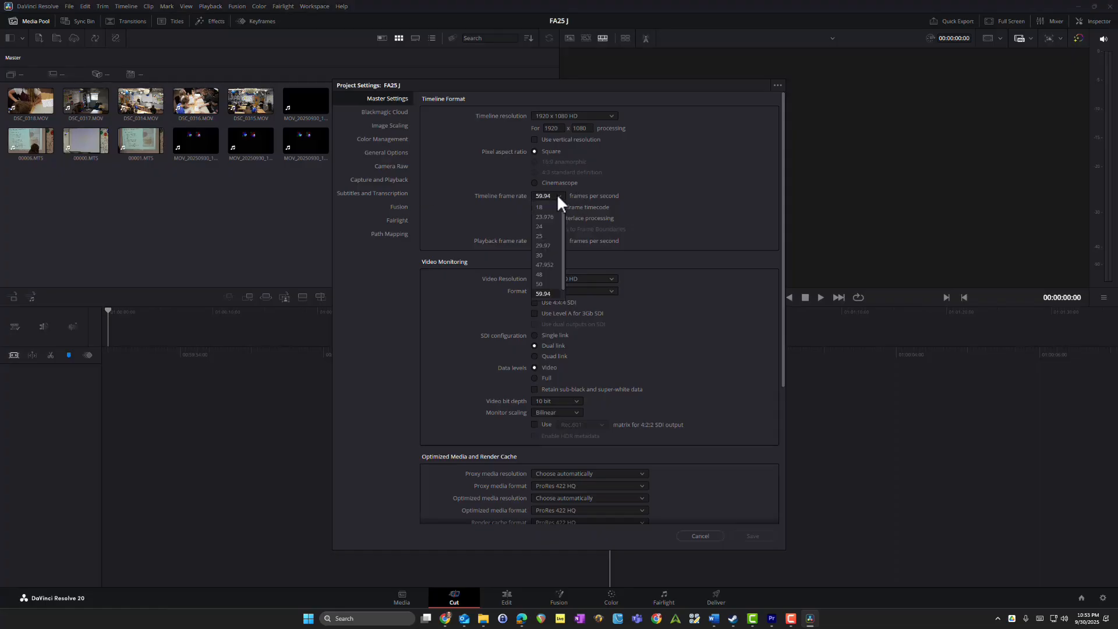
{"action": "left_click", "coordinate": [547, 294]}
{"action": "left_click", "coordinate": [546, 259]}
{"action": "left_click", "coordinate": [481, 199]}
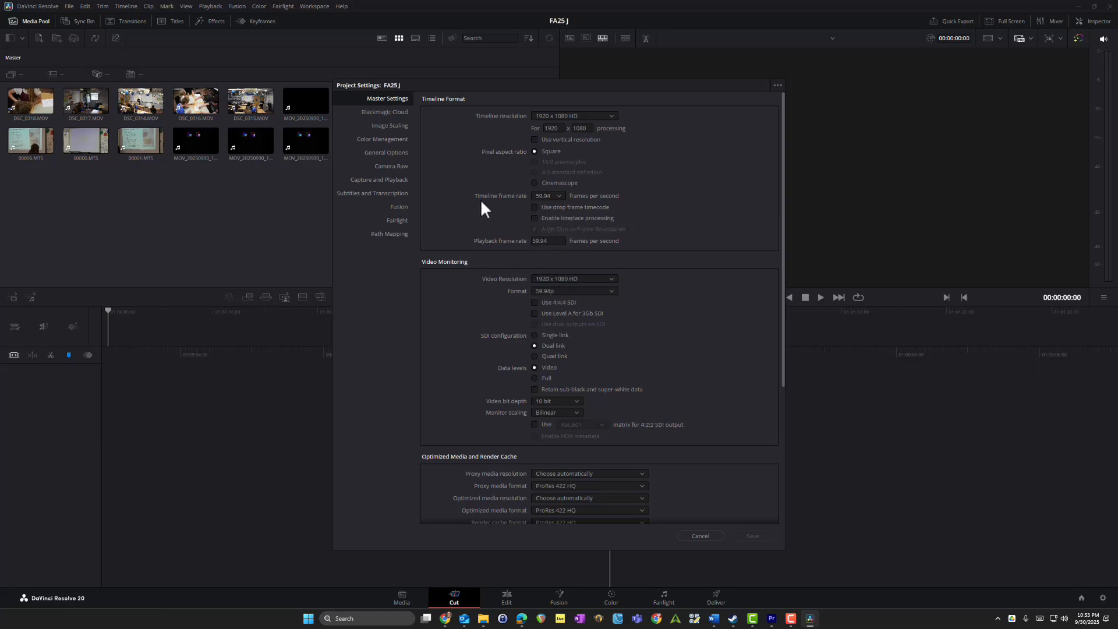
{"action": "left_click", "coordinate": [701, 536]}
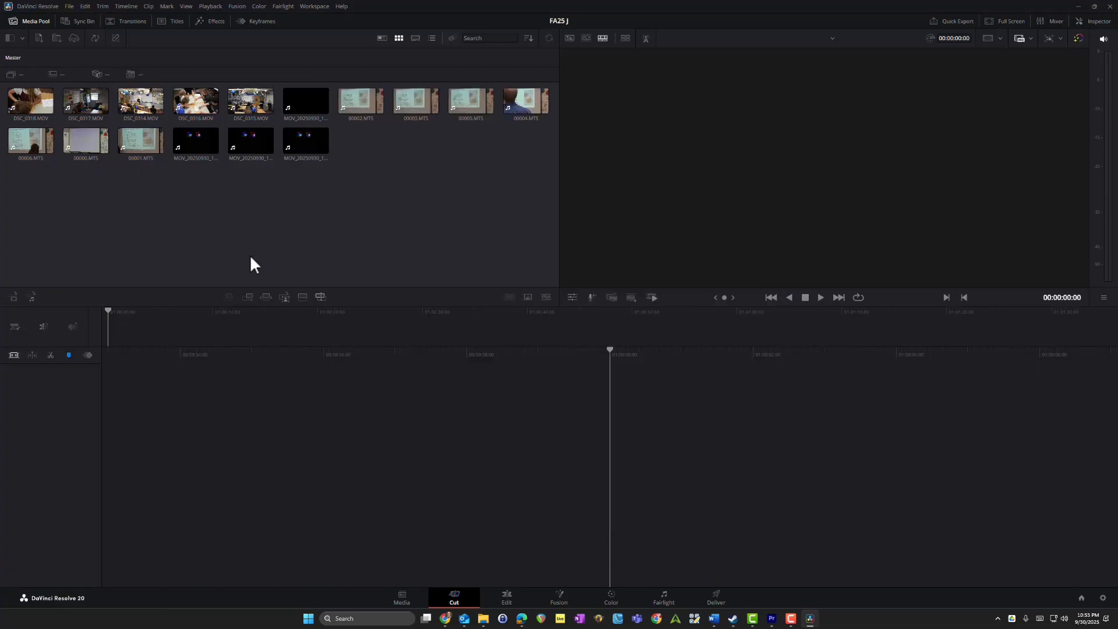
Step: Switch to the Edit page and look through the imported clips in the media pool
{"action": "left_click", "coordinate": [450, 606]}
{"action": "left_click", "coordinate": [511, 599]}
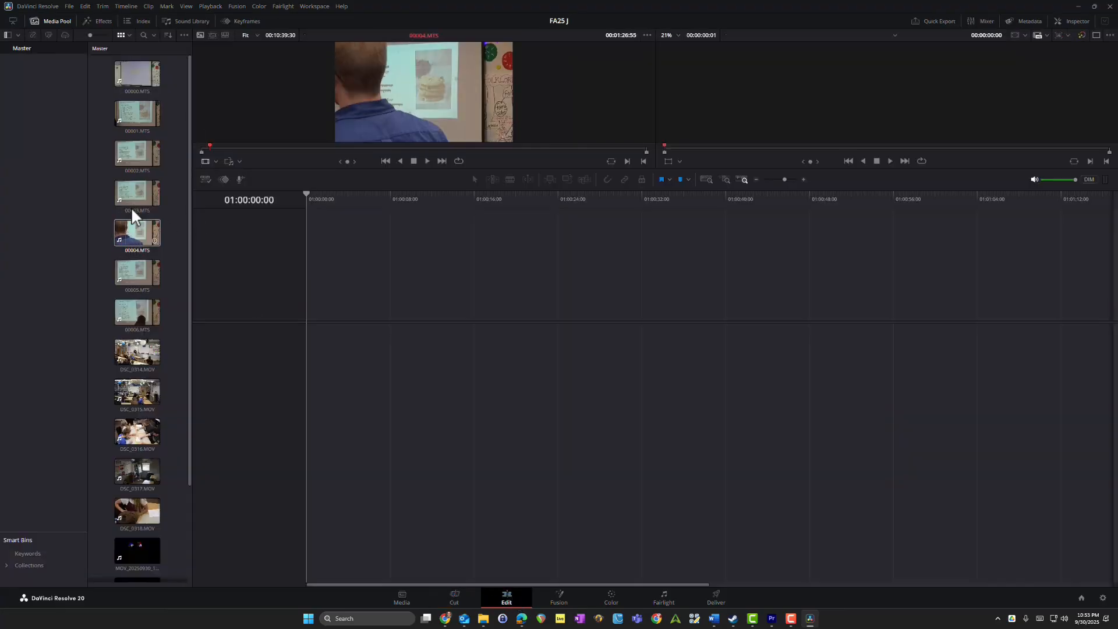
{"action": "left_click", "coordinate": [135, 75]}
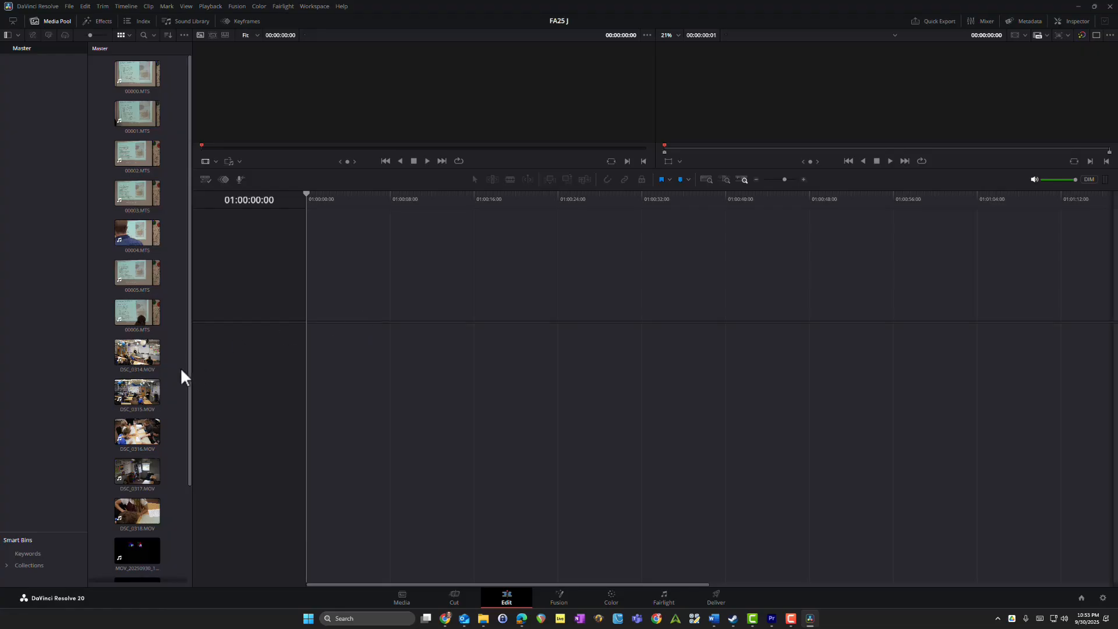
{"action": "scroll", "coordinate": [182, 377], "scroll_direction": "down", "scroll_amount": 3}
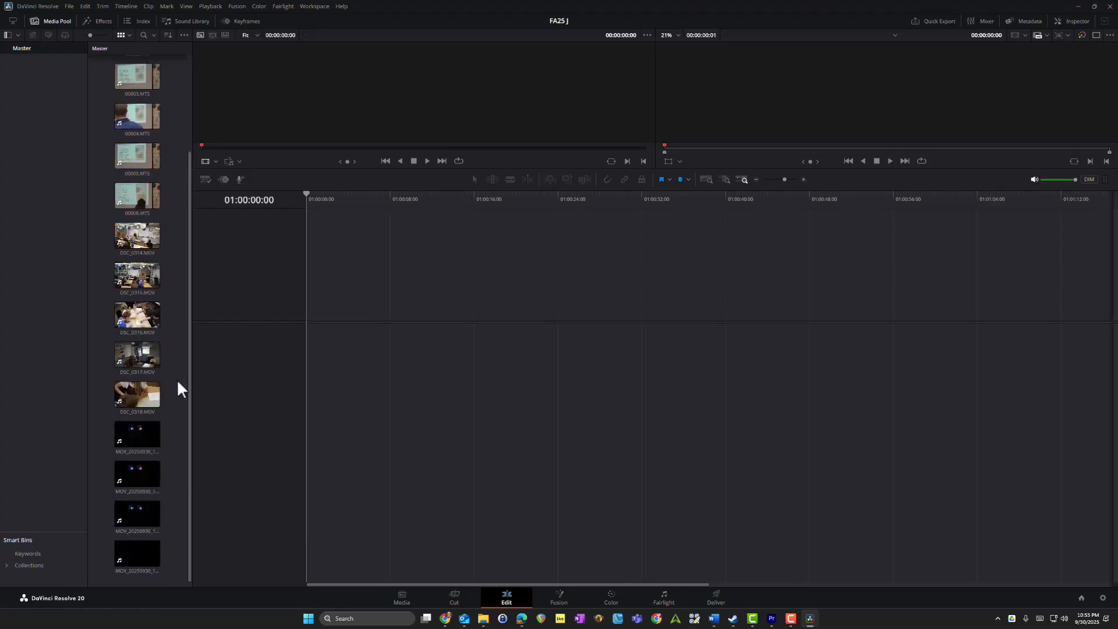
{"action": "scroll", "coordinate": [180, 382], "scroll_direction": "up", "scroll_amount": 3}
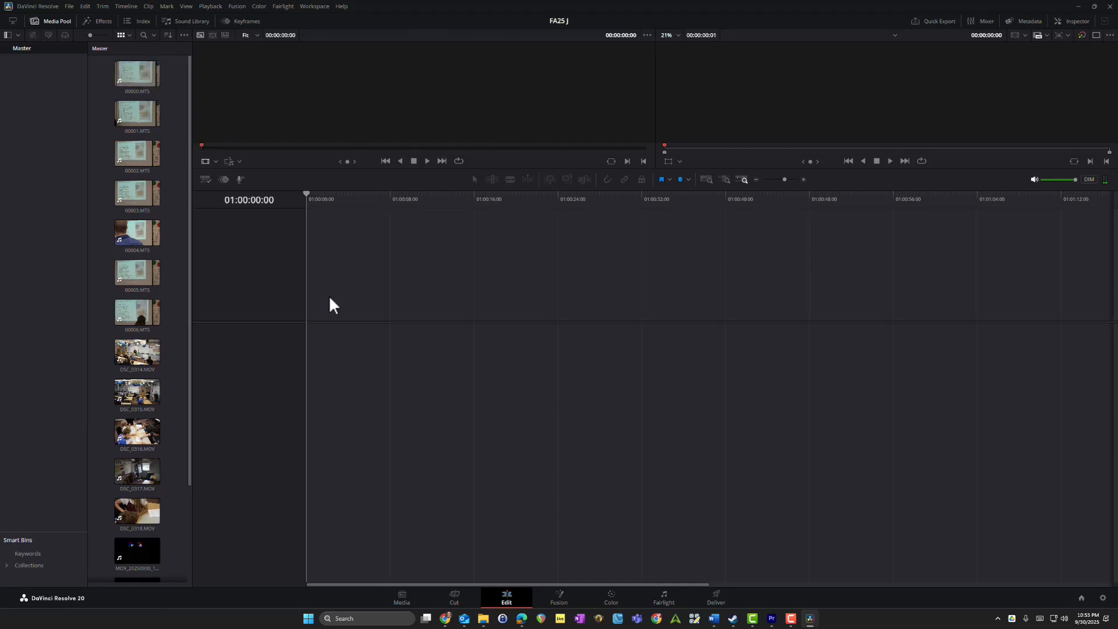
Step: Start a timeline with the Swivel video MOV_20250930_122754.mp4.mp4 placed at its beginning on the first tracks
{"action": "scroll", "coordinate": [179, 367], "scroll_direction": "down", "scroll_amount": 3}
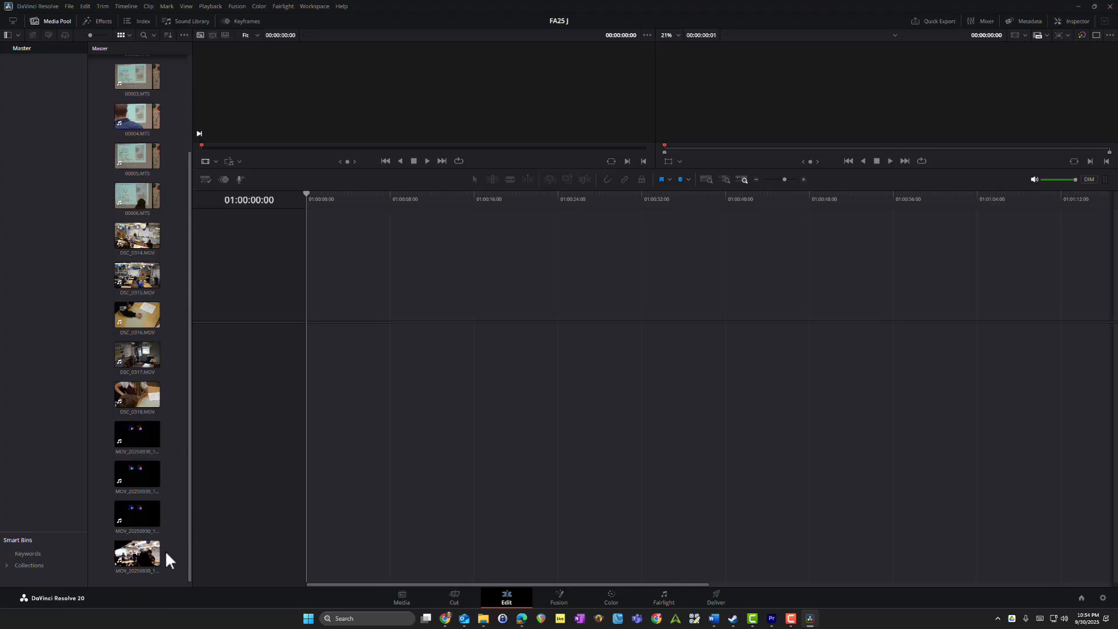
{"action": "left_click", "coordinate": [133, 561]}
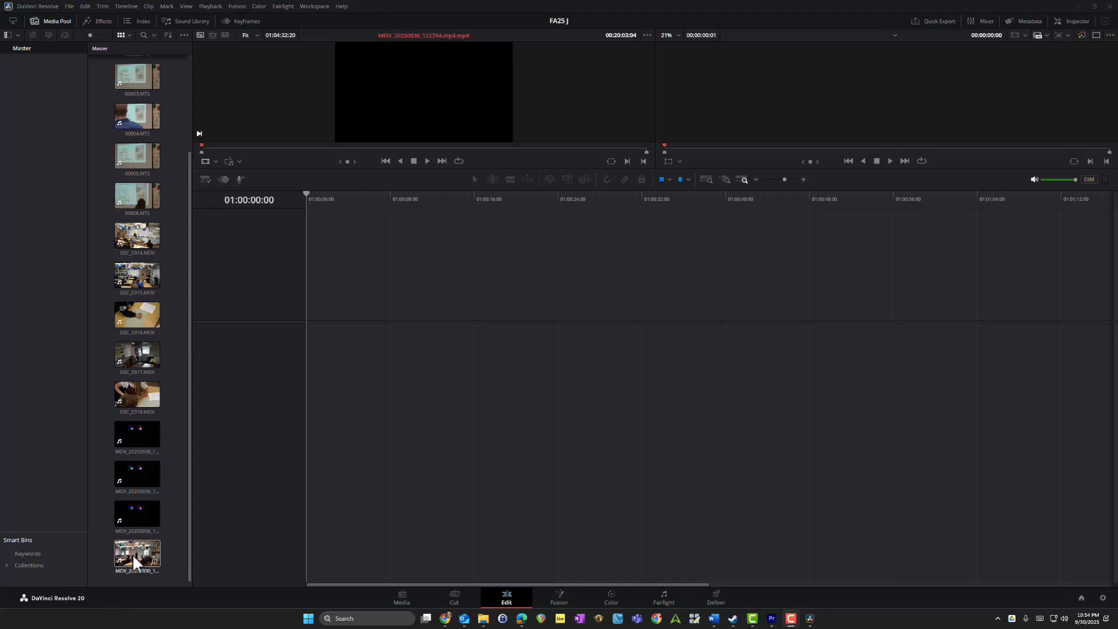
{"action": "left_click_drag", "start_coordinate": [134, 561], "coordinate": [309, 409]}
{"action": "key", "text": "shift+z"}
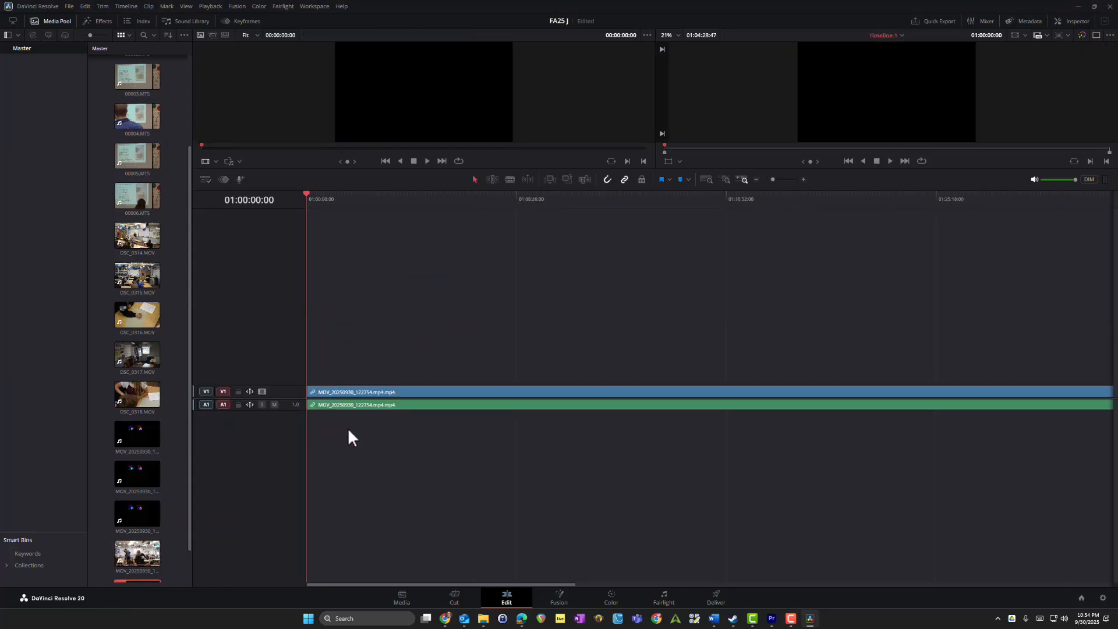
{"action": "scroll", "coordinate": [402, 464], "scroll_direction": "down", "scroll_amount": 5}
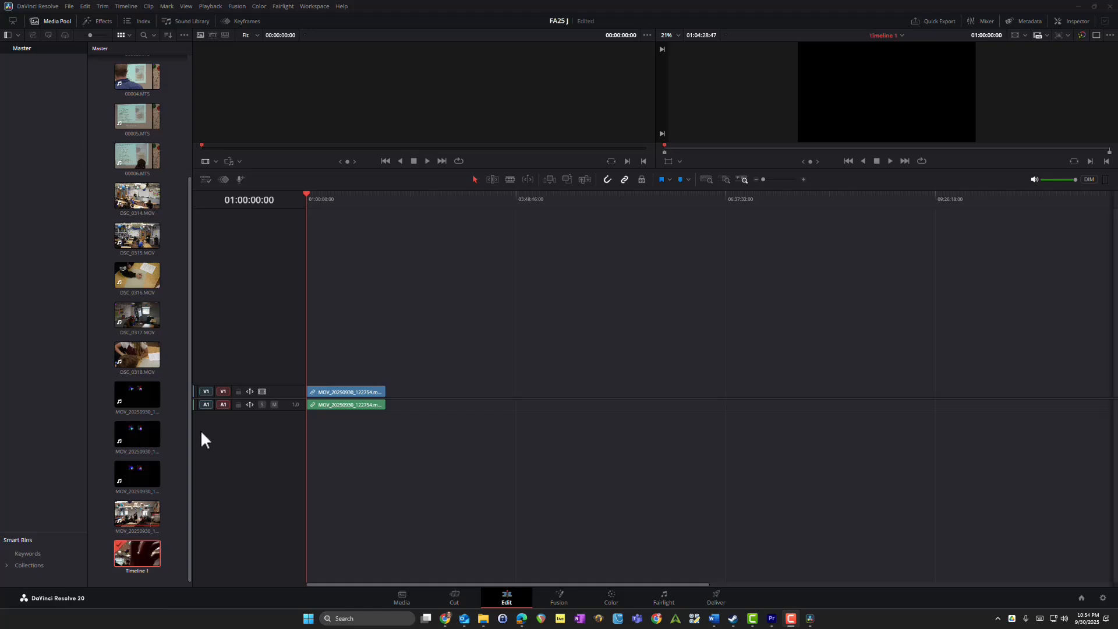
{"action": "left_click", "coordinate": [350, 400]}
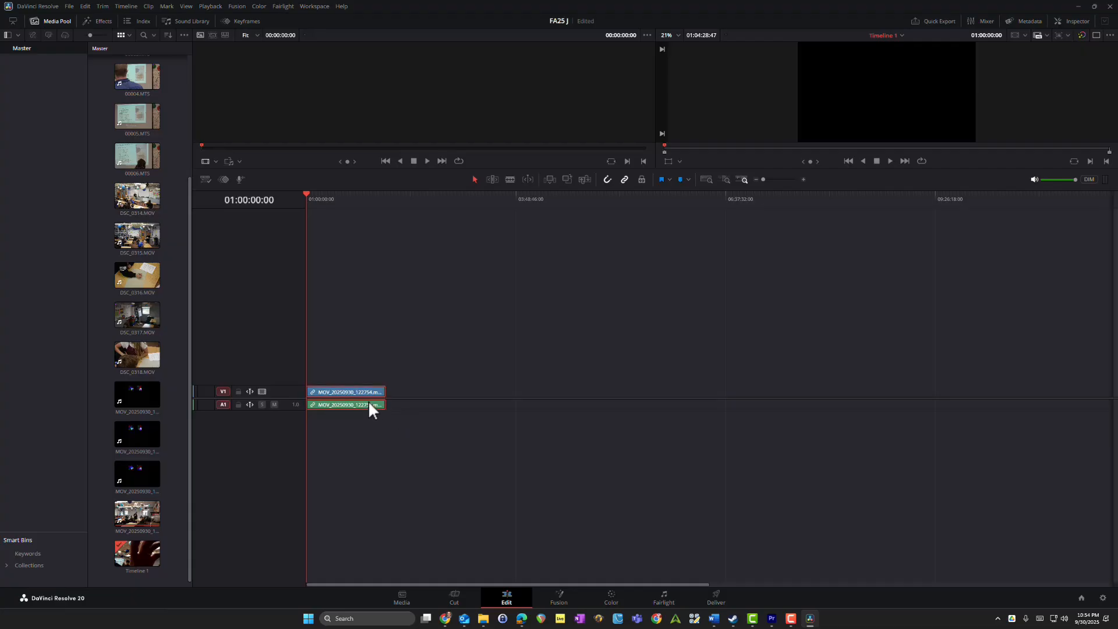
{"action": "left_click", "coordinate": [396, 405]}
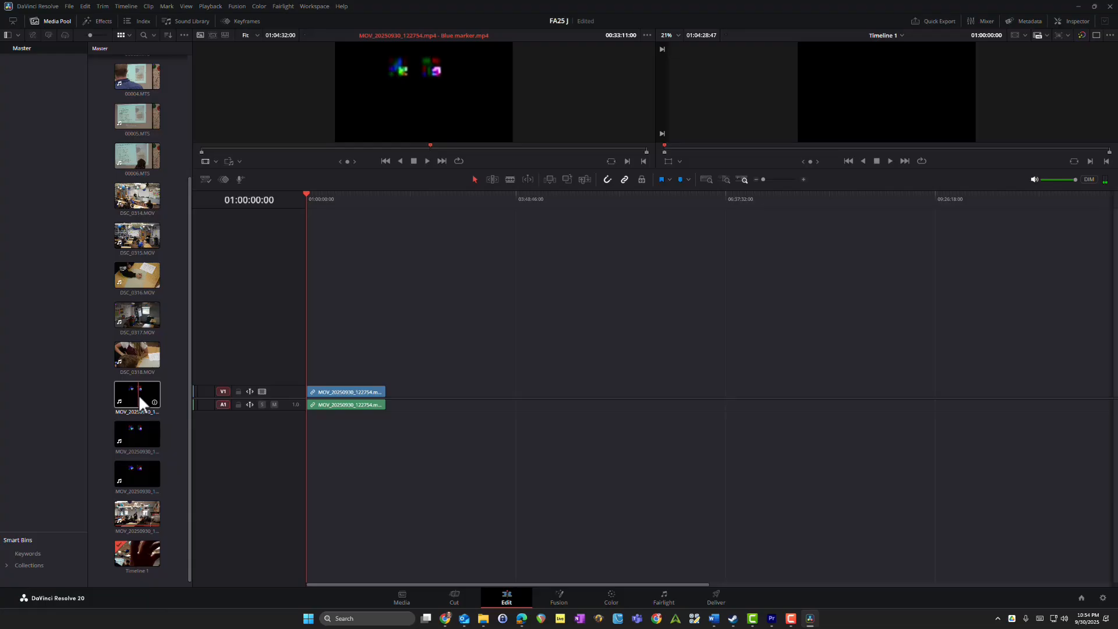
Step: Add the three Swivel Audio marker clips end to end after the Swivel video, each on its own new track pair, 2 through 4
{"action": "left_click_drag", "start_coordinate": [138, 394], "coordinate": [379, 429]}
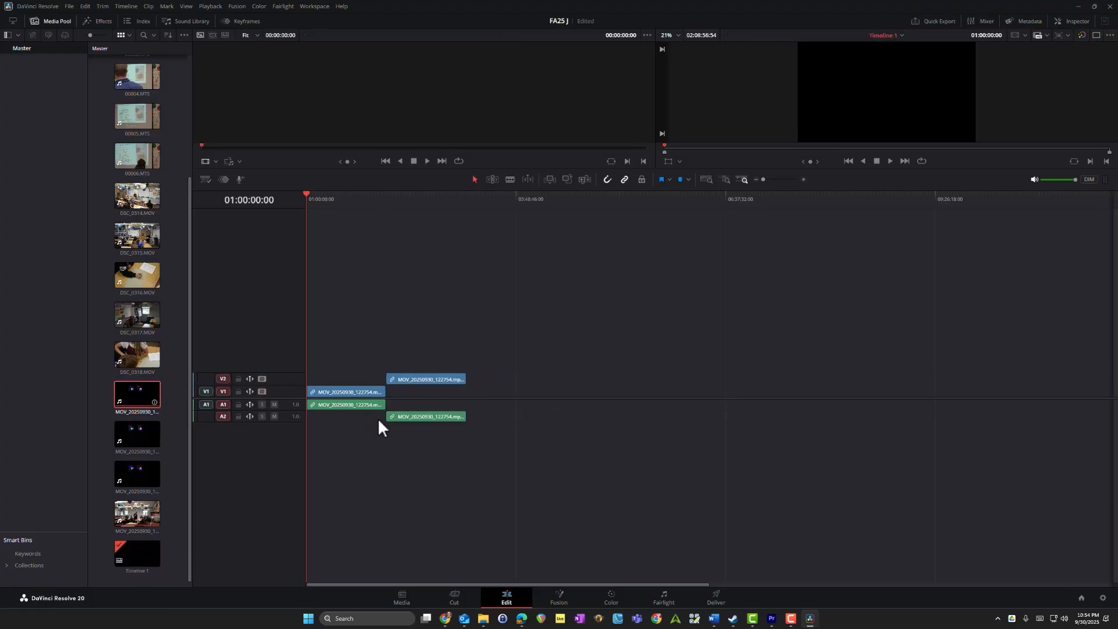
{"action": "left_click_drag", "start_coordinate": [147, 431], "coordinate": [468, 428]}
{"action": "left_click_drag", "start_coordinate": [155, 465], "coordinate": [550, 434]}
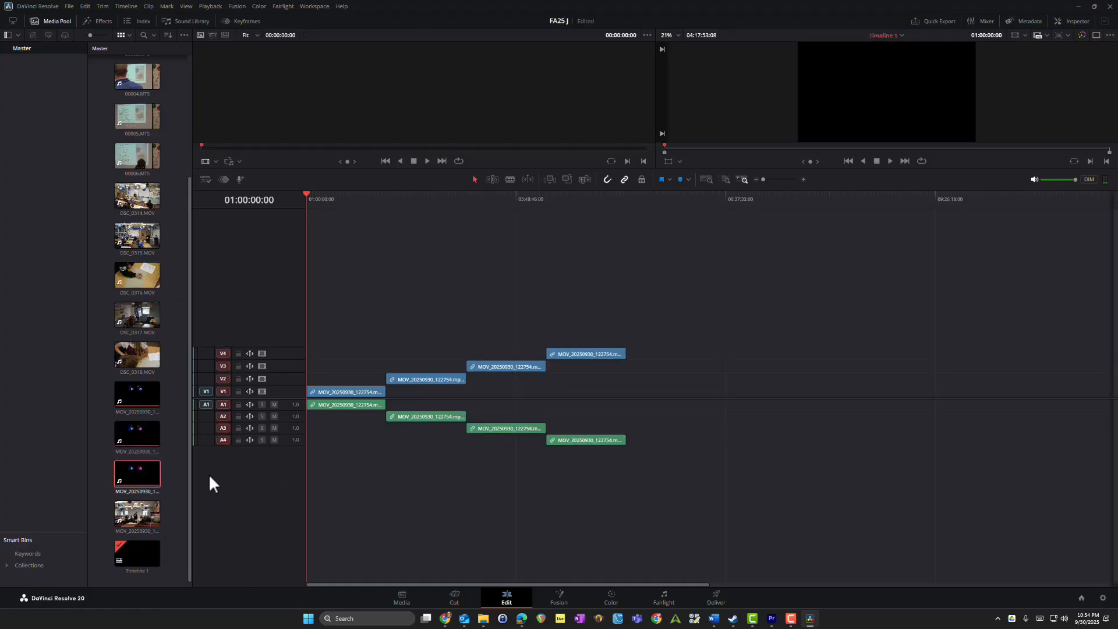
Step: Add the DSC .MOV clips and the .MTS clips end to end after the marker clips, each on its own new track pair, 5 through 16
{"action": "scroll", "coordinate": [142, 396], "scroll_direction": "up", "scroll_amount": 2}
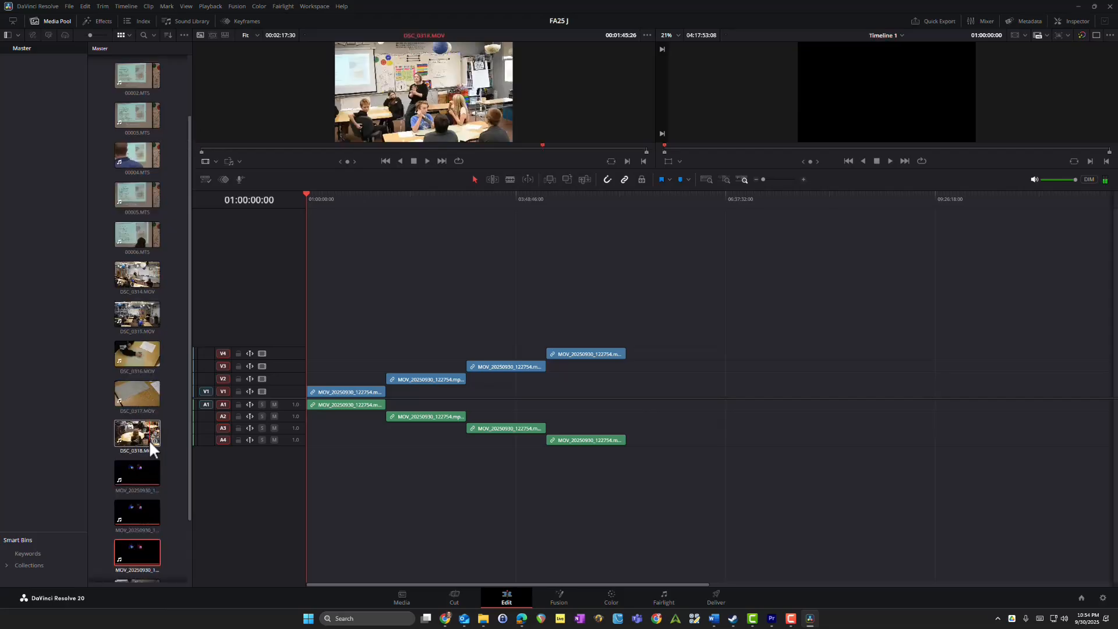
{"action": "left_click_drag", "start_coordinate": [145, 435], "coordinate": [629, 452]}
{"action": "left_click_drag", "start_coordinate": [612, 422], "coordinate": [650, 475]}
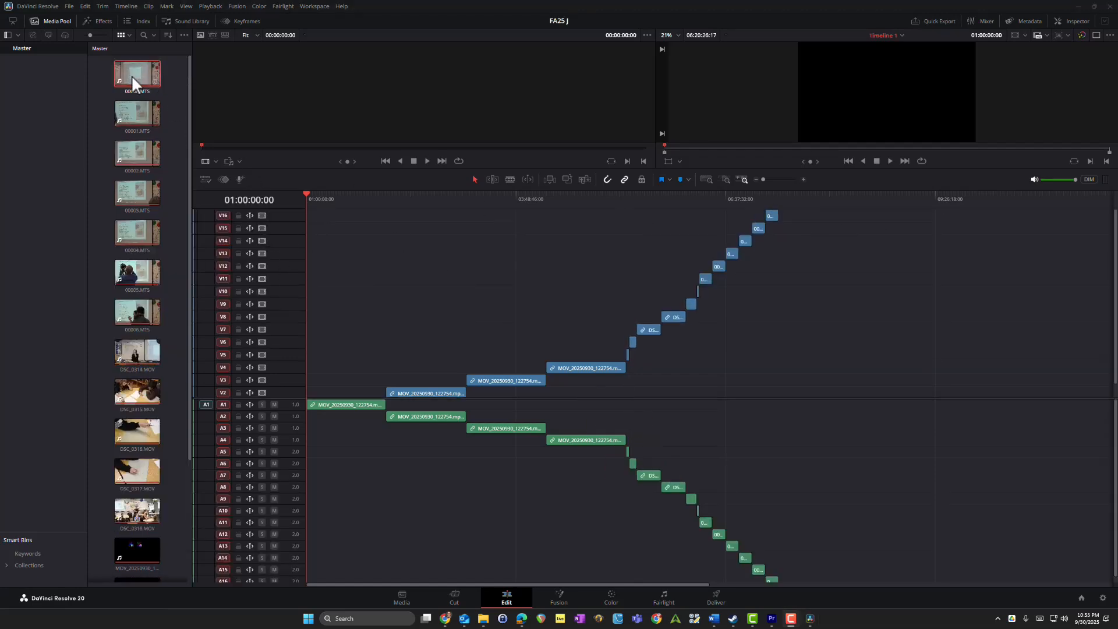
{"action": "left_click_drag", "start_coordinate": [132, 75], "coordinate": [781, 220]}
Step: Auto-align all timeline clips by waveform, using track number 1
{"action": "key", "text": "ctrl+a"}
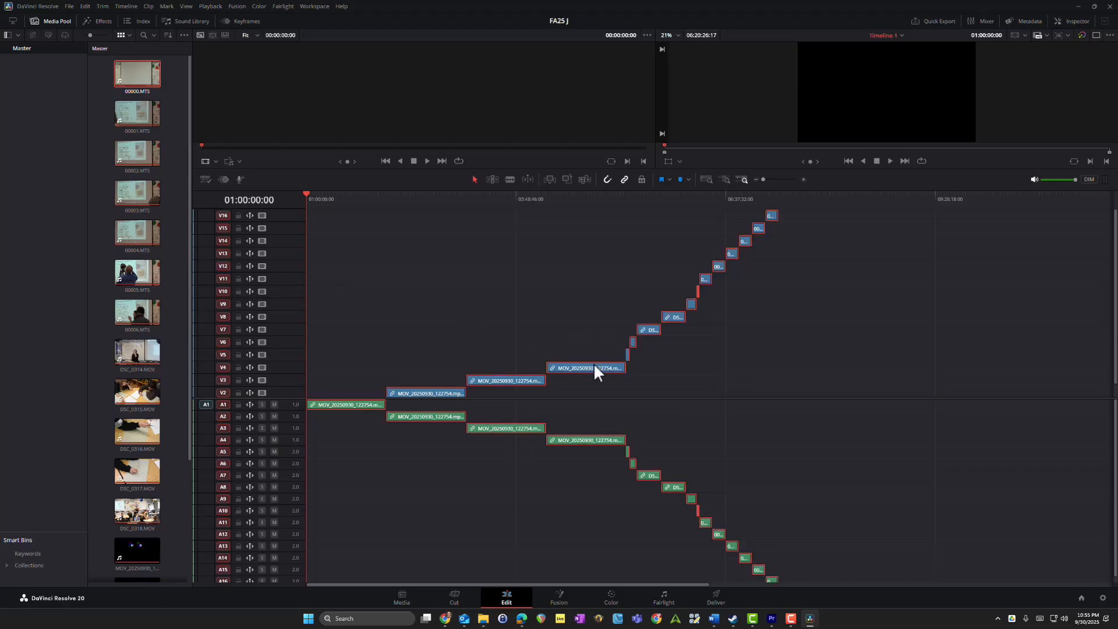
{"action": "right_click", "coordinate": [592, 367]}
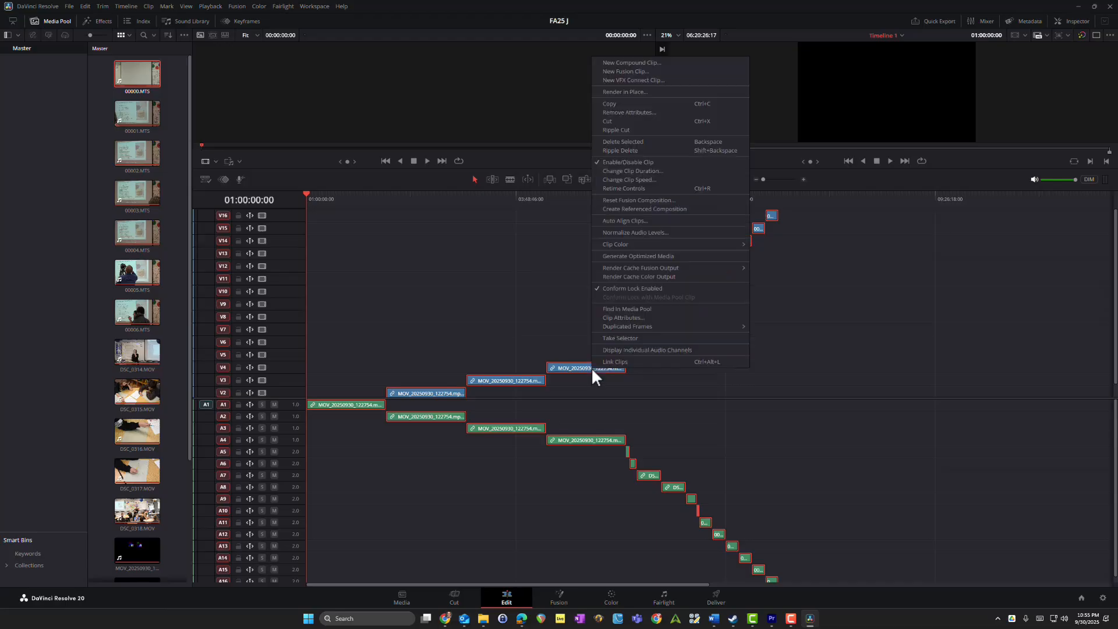
{"action": "left_click", "coordinate": [656, 222]}
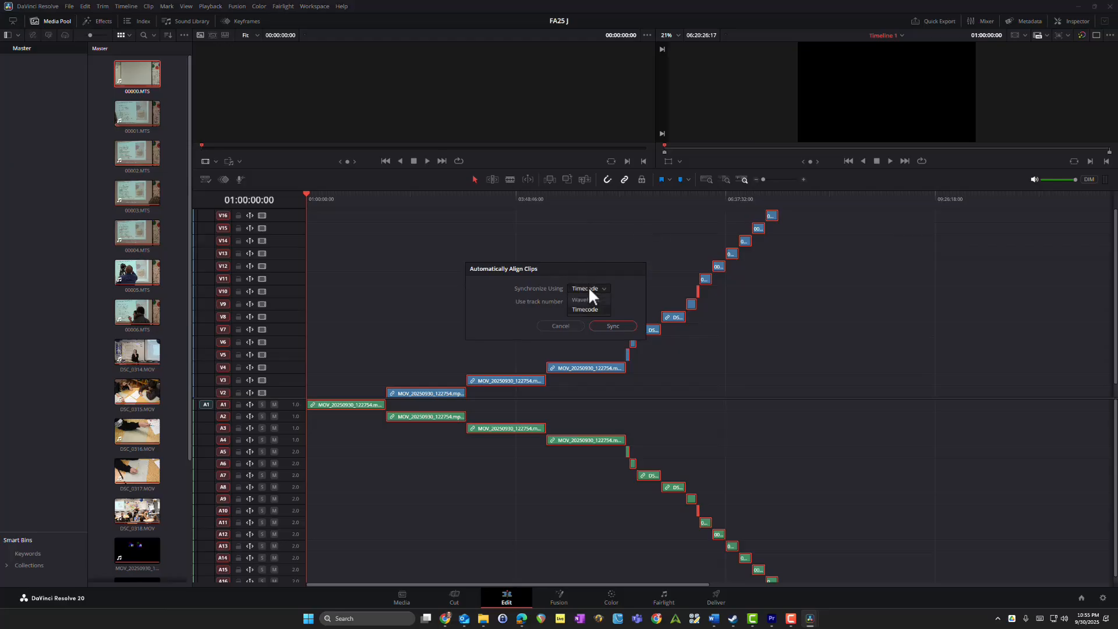
{"action": "left_click", "coordinate": [592, 301]}
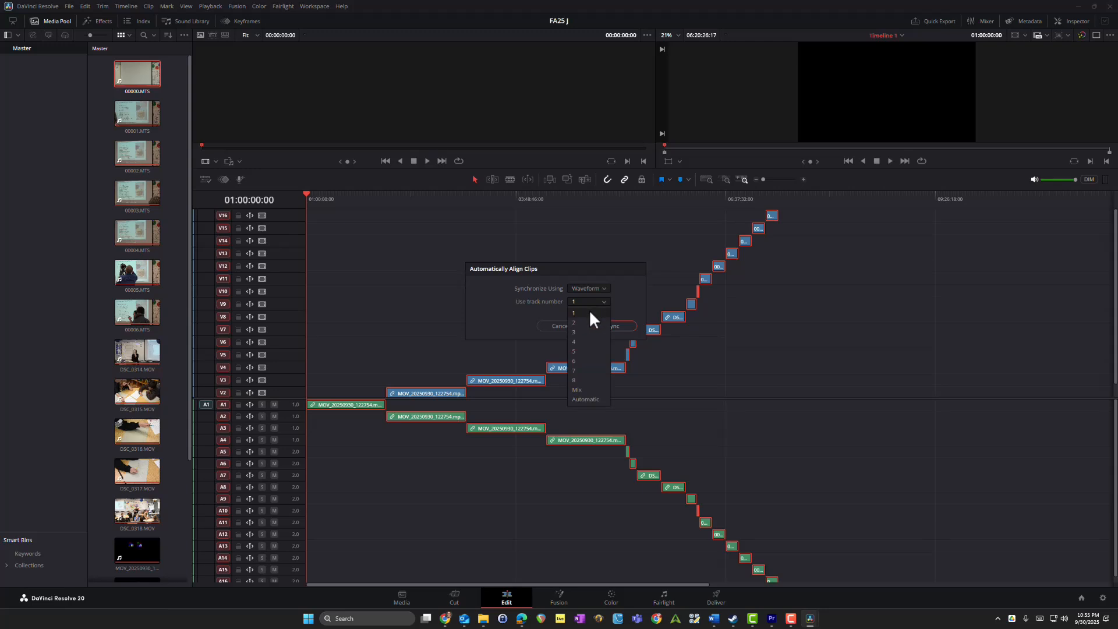
{"action": "left_click", "coordinate": [588, 313]}
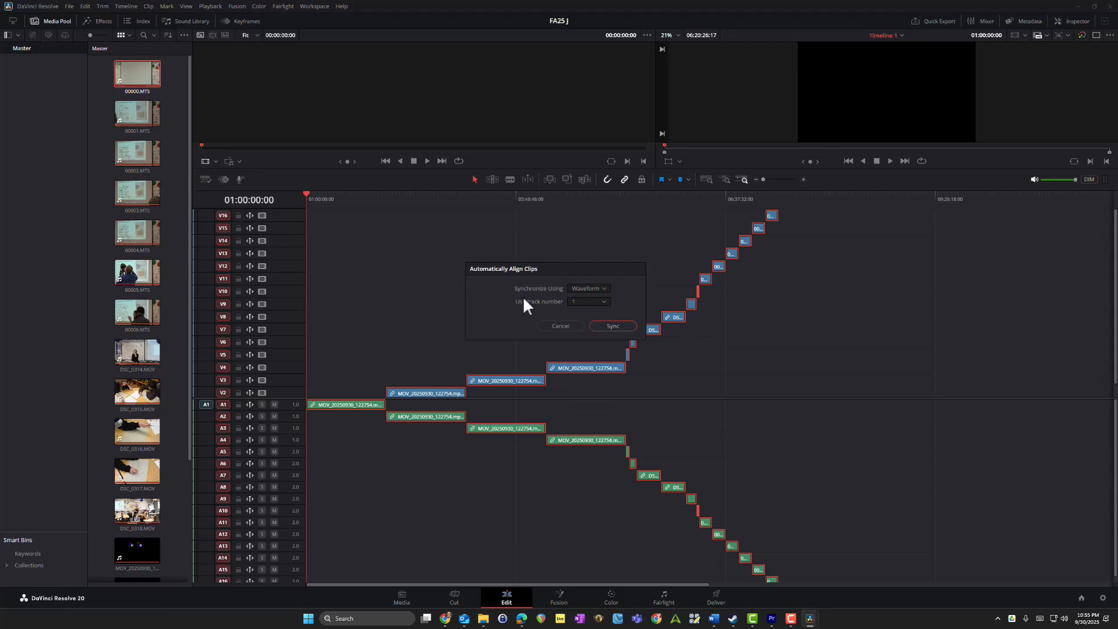
{"action": "left_click", "coordinate": [618, 327]}
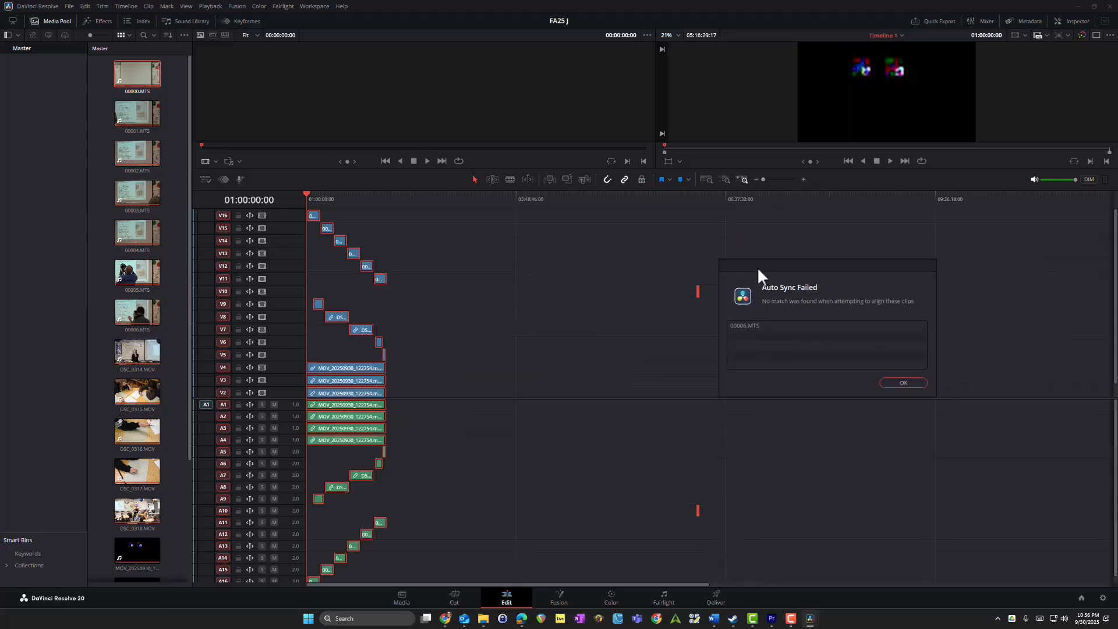
Step: Dismiss the sync report and delete the unmatched clip 00006.MTS from track 10
{"action": "left_click_drag", "start_coordinate": [790, 265], "coordinate": [516, 263]}
{"action": "left_click", "coordinate": [469, 323]}
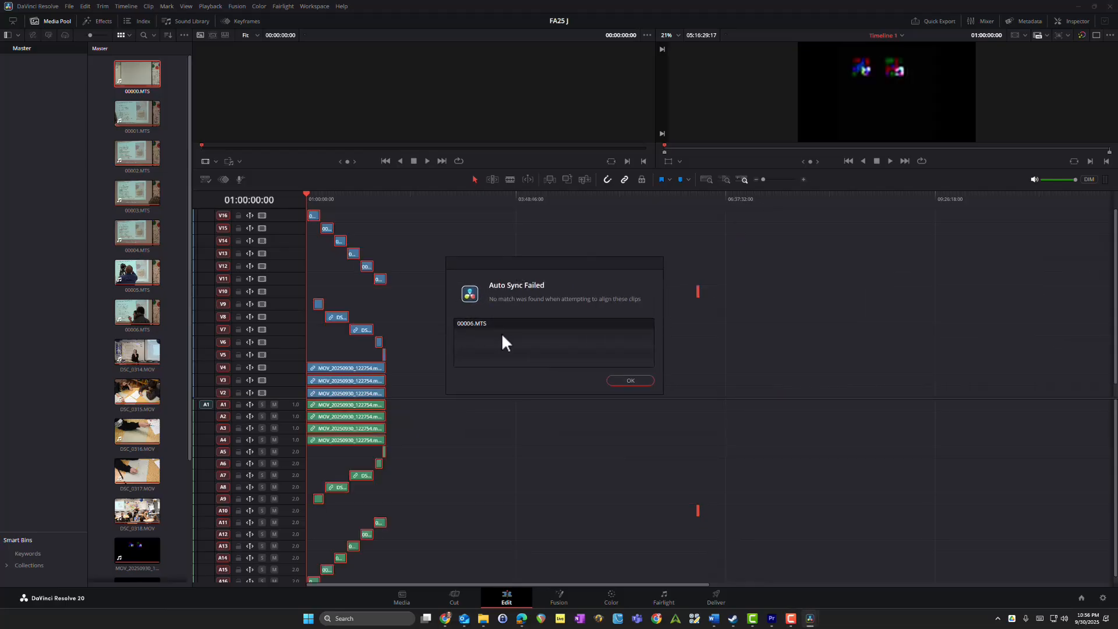
{"action": "left_click", "coordinate": [631, 380]}
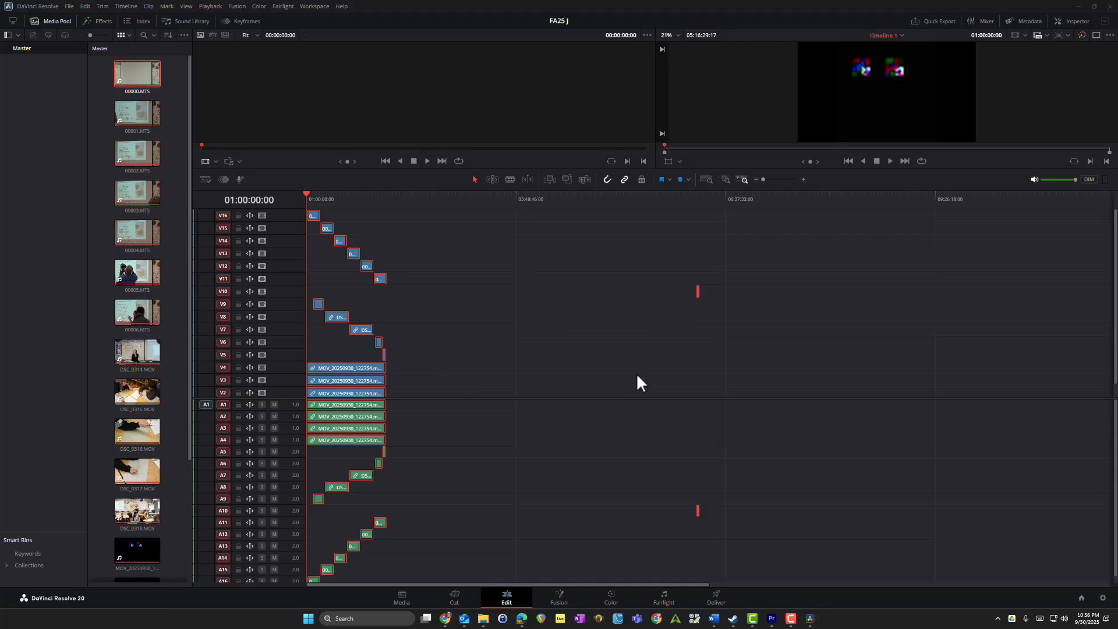
{"action": "left_click", "coordinate": [697, 288]}
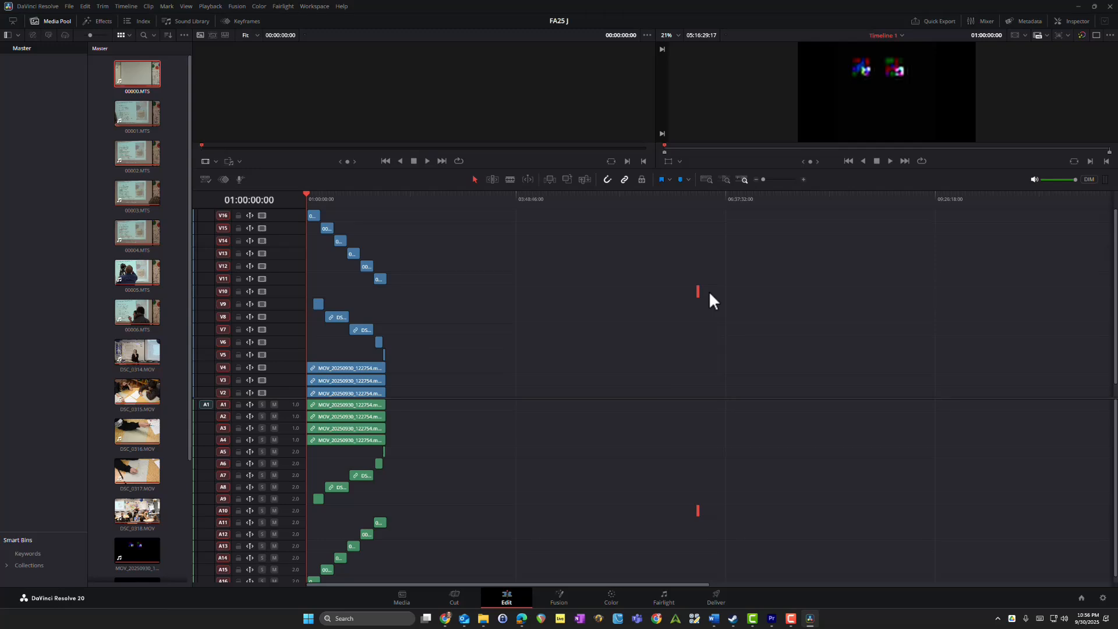
{"action": "key", "text": "Delete"}
Step: Move the clips DSC_0314.MOV and DSC_0315.MOV down to video track 5 and audio track 5
{"action": "scroll", "coordinate": [437, 483], "scroll_direction": "down", "scroll_amount": 1}
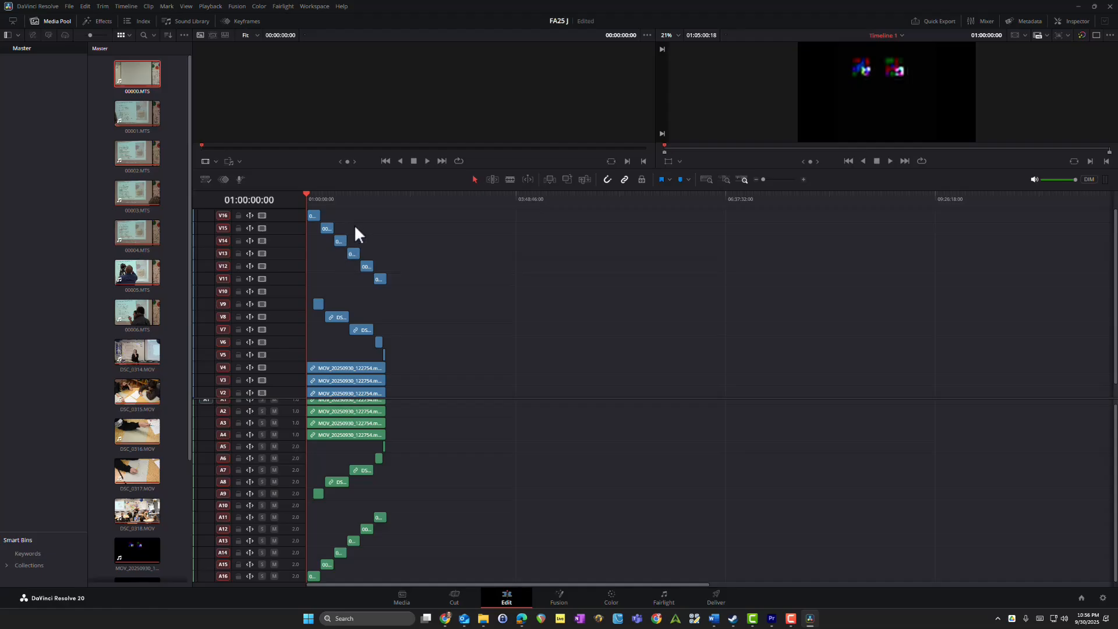
{"action": "scroll", "coordinate": [384, 393], "scroll_direction": "up", "scroll_amount": 3}
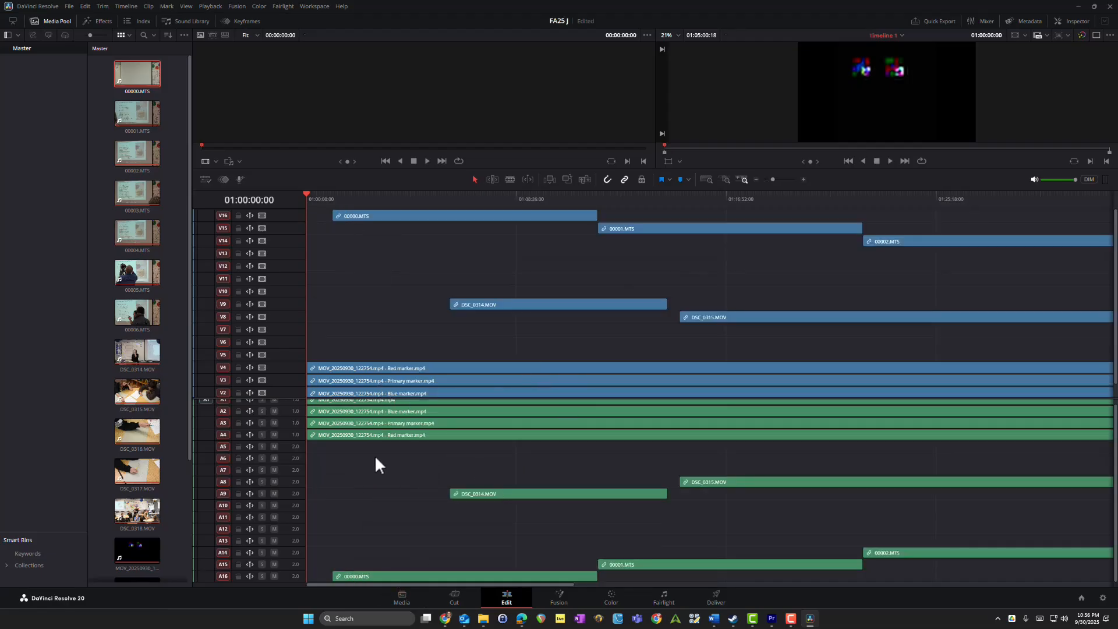
{"action": "scroll", "coordinate": [350, 460], "scroll_direction": "up", "scroll_amount": 1}
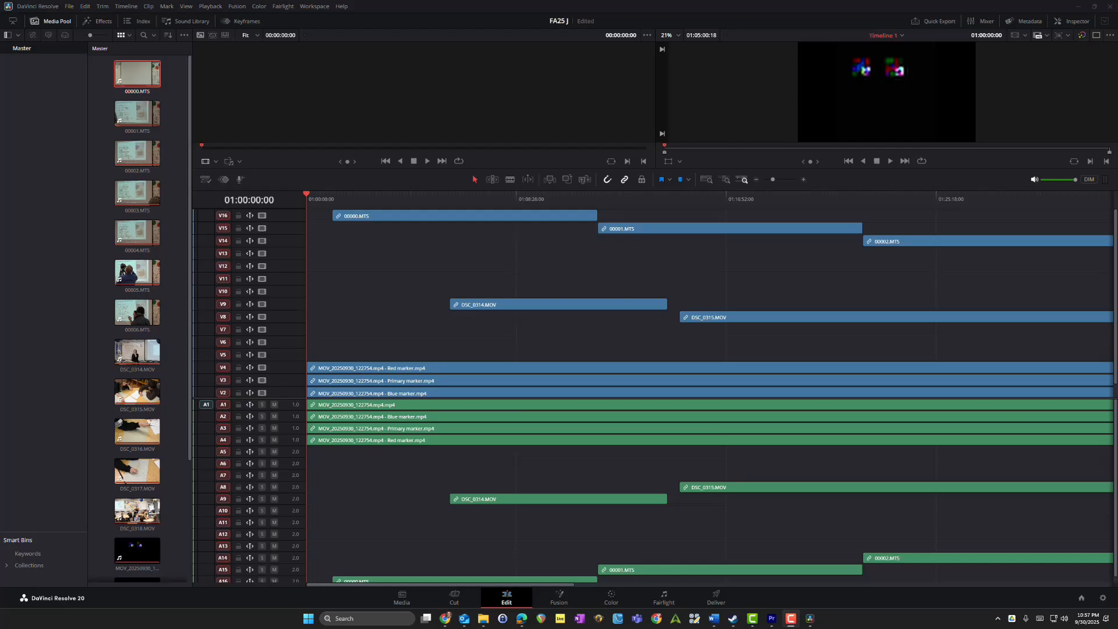
{"action": "left_click", "coordinate": [577, 303]}
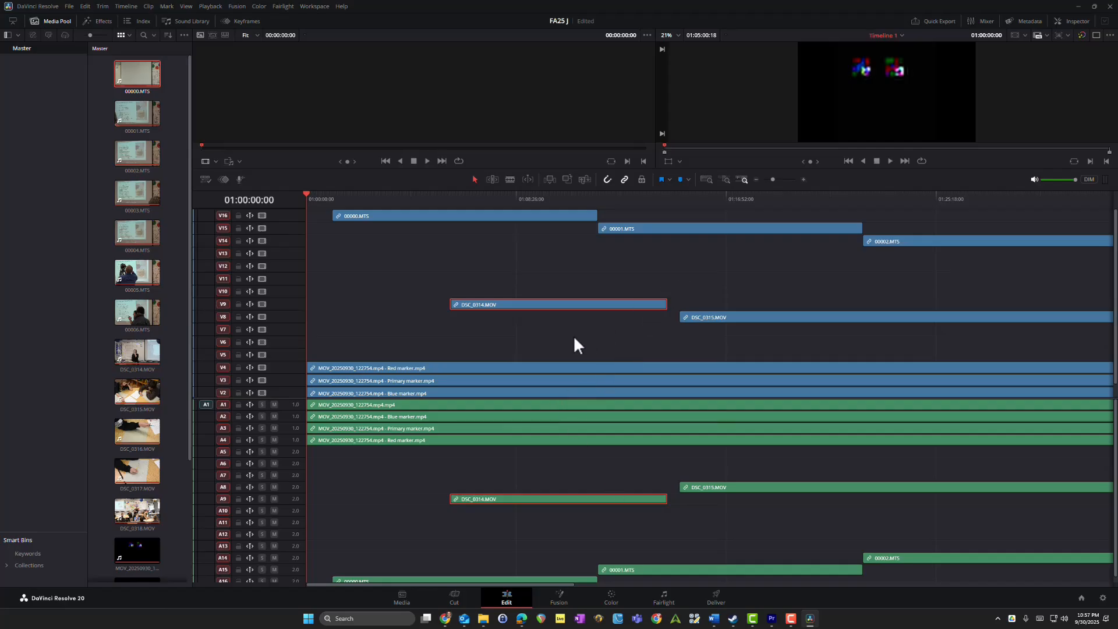
{"action": "key", "text": "alt+Down"}
{"action": "key", "text": "alt+Down"}
{"action": "key", "text": "alt+Down"}
{"action": "key", "text": "alt+Down"}
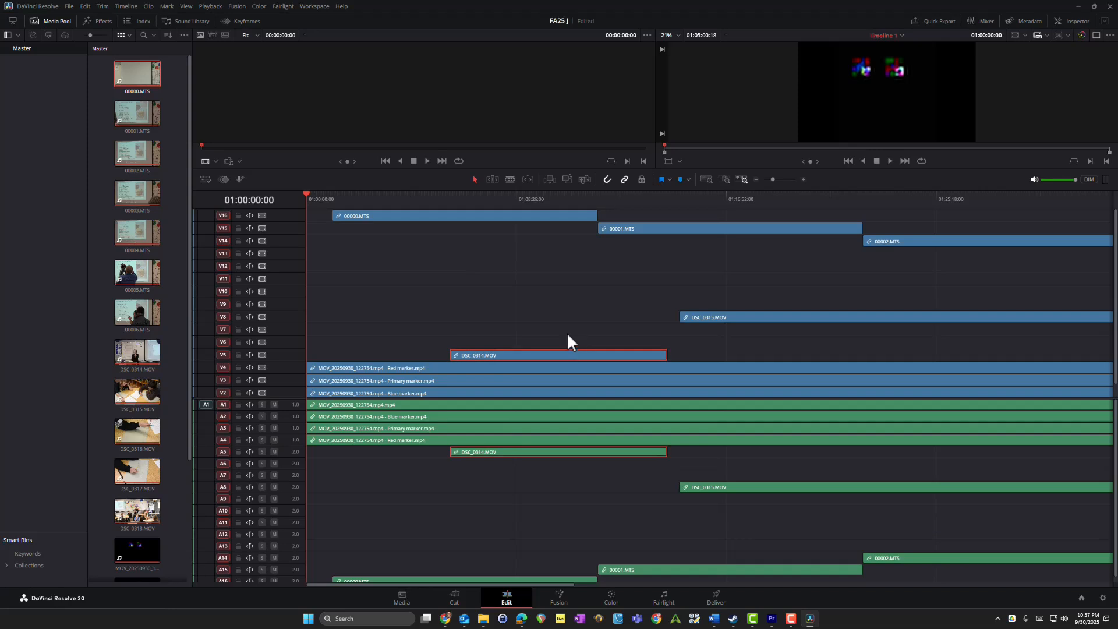
{"action": "left_click", "coordinate": [728, 317]}
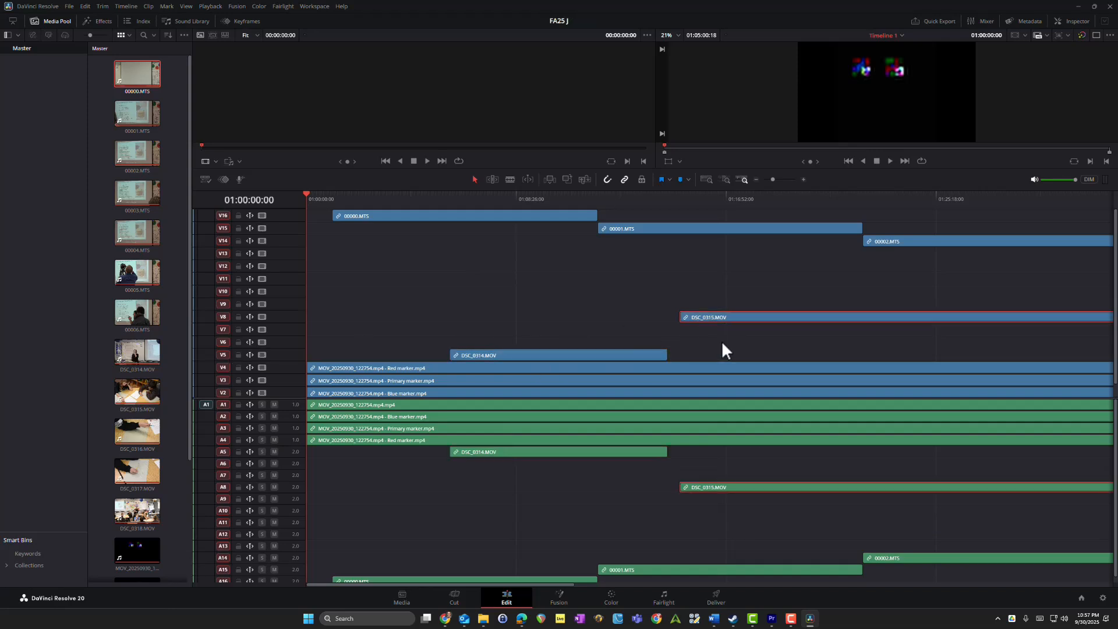
{"action": "key", "text": "alt+Down"}
{"action": "key", "text": "alt+Down"}
{"action": "key", "text": "alt+Down"}
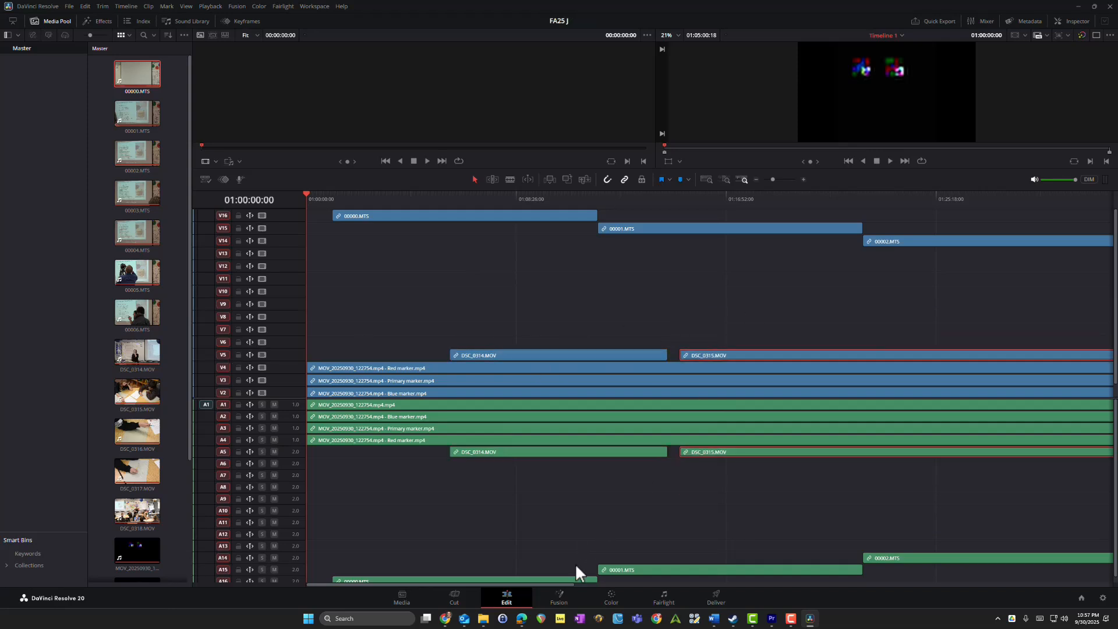
Step: Move the clips DSC_0316.MOV and DSC_0317.MOV onto track pair 5 beside the other DSC clips
{"action": "left_click_drag", "start_coordinate": [535, 585], "coordinate": [779, 614]}
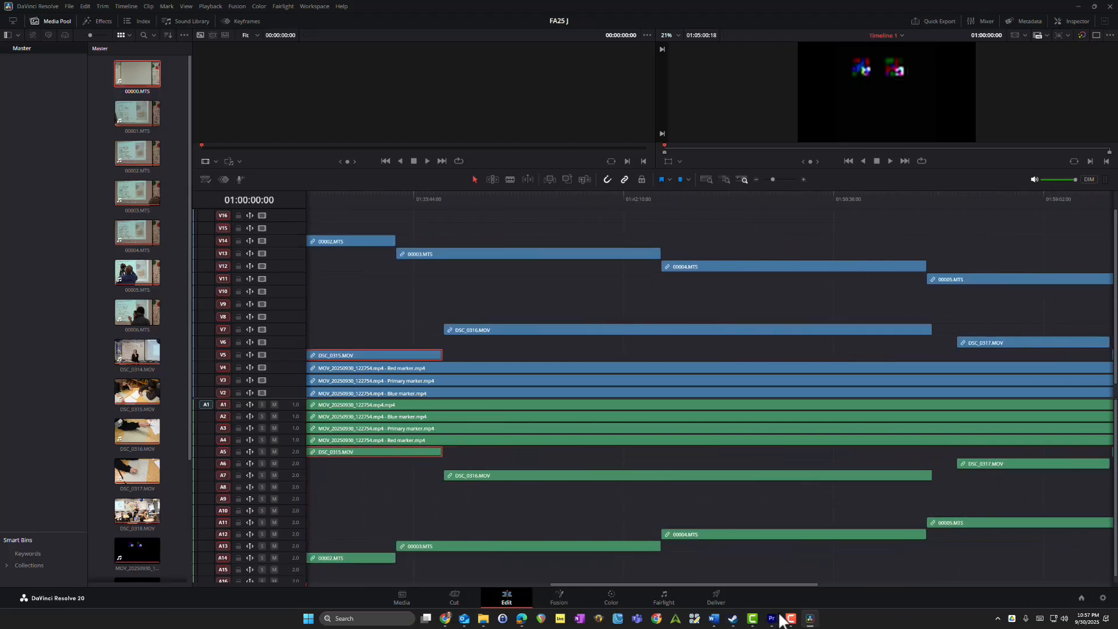
{"action": "left_click", "coordinate": [881, 330]}
{"action": "key", "text": "alt+Down"}
{"action": "key", "text": "alt+Down"}
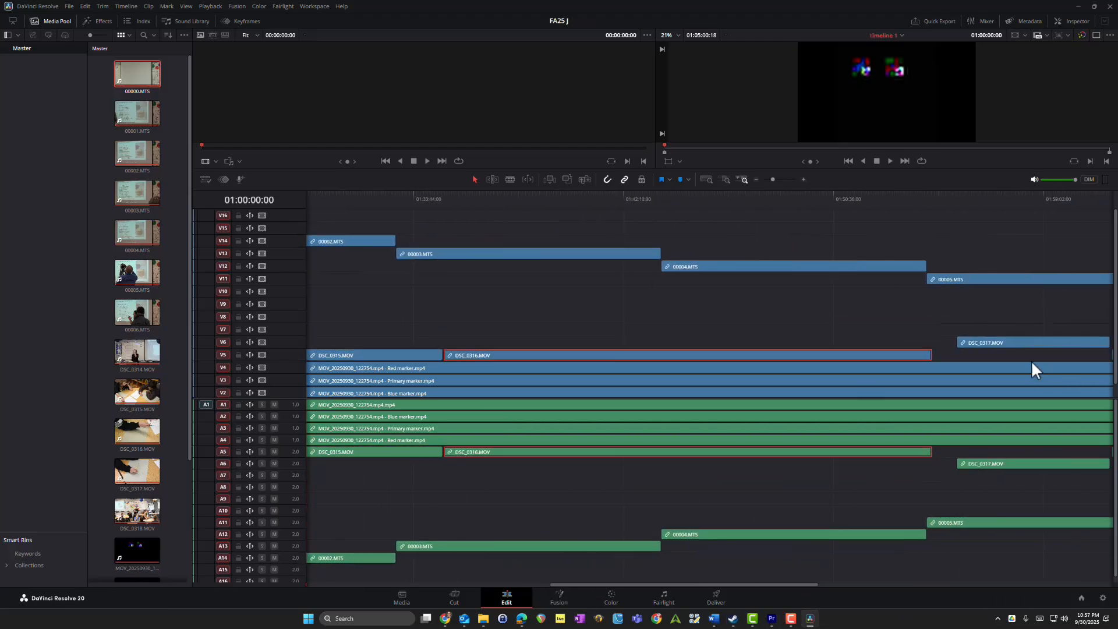
{"action": "left_click", "coordinate": [990, 341]}
{"action": "key", "text": "alt+Down"}
{"action": "key", "text": "alt+Down"}
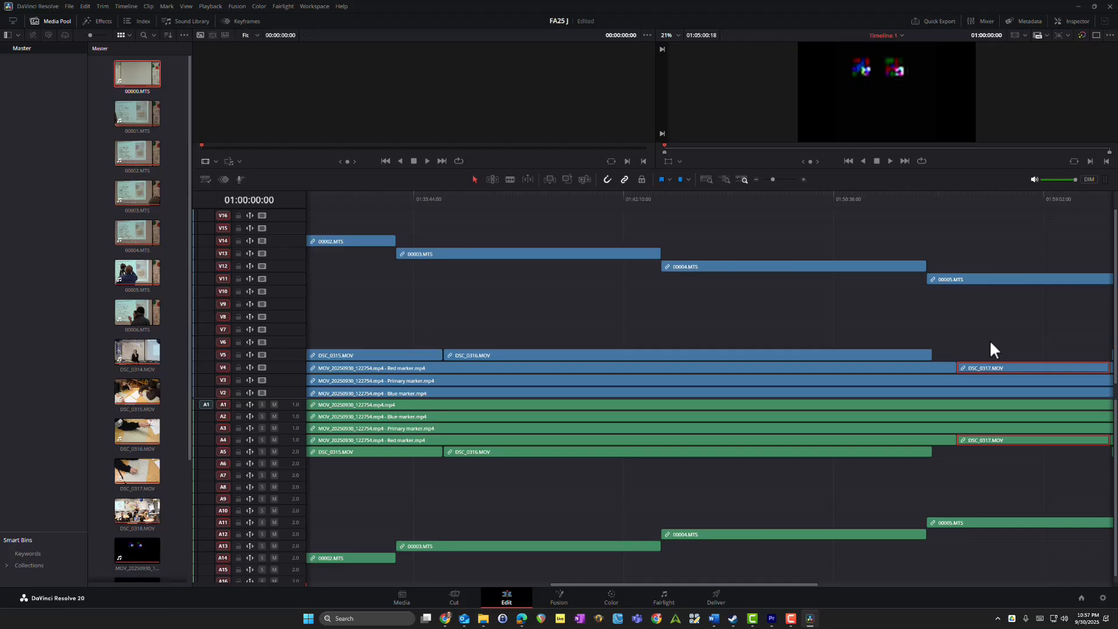
{"action": "key", "text": "alt+Up"}
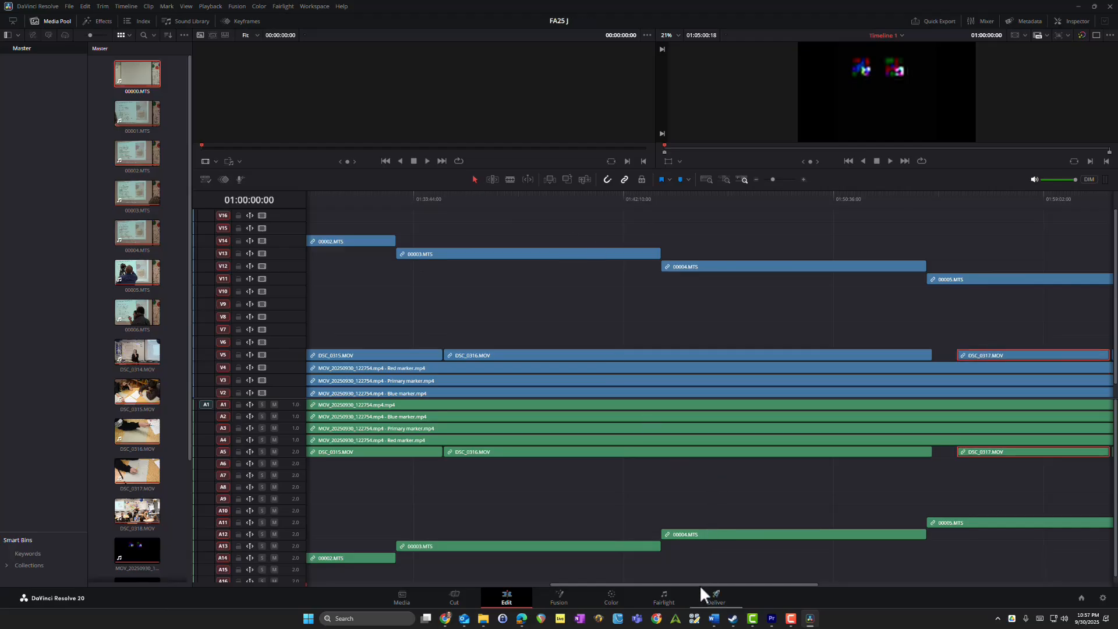
Step: Move the clips 00005.MTS and 00004.MTS down to video track 6 and audio track 6
{"action": "left_click_drag", "start_coordinate": [700, 585], "coordinate": [812, 592]}
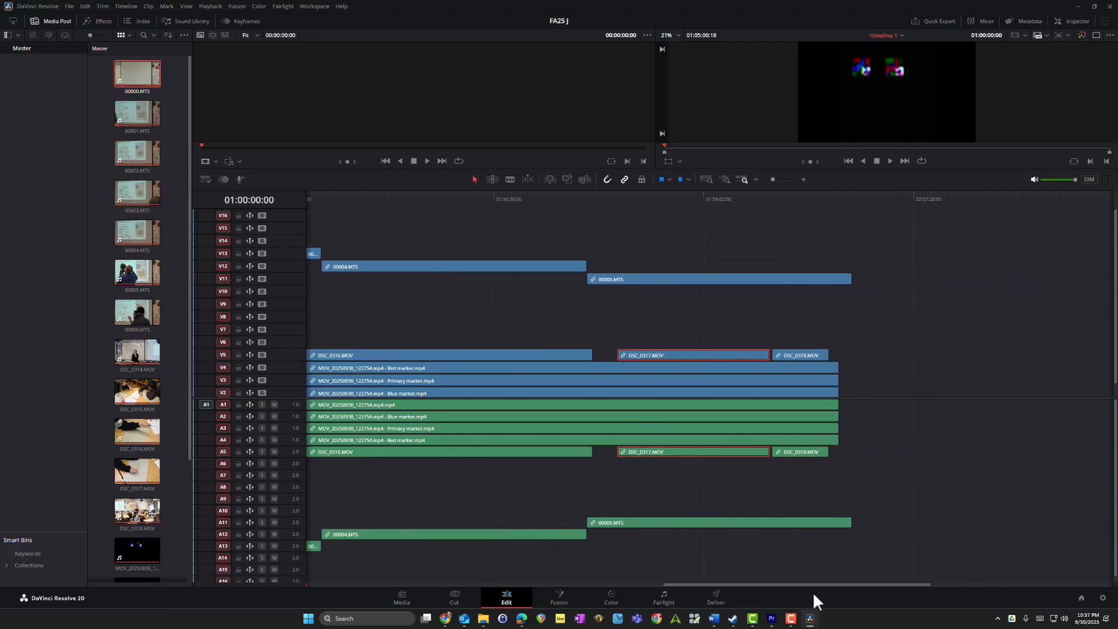
{"action": "scroll", "coordinate": [698, 353], "scroll_direction": "left", "scroll_amount": 2}
{"action": "left_click", "coordinate": [714, 280]}
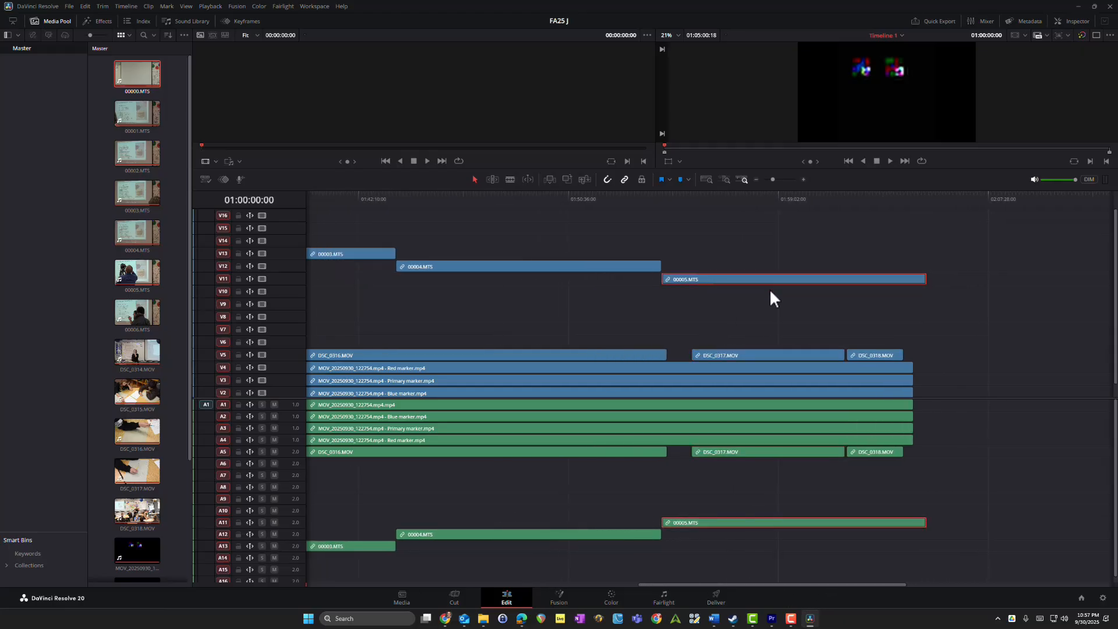
{"action": "key", "text": "alt+Down"}
{"action": "key", "text": "alt+Down"}
{"action": "key", "text": "alt+Down"}
{"action": "key", "text": "alt+Down"}
{"action": "key", "text": "alt+Down"}
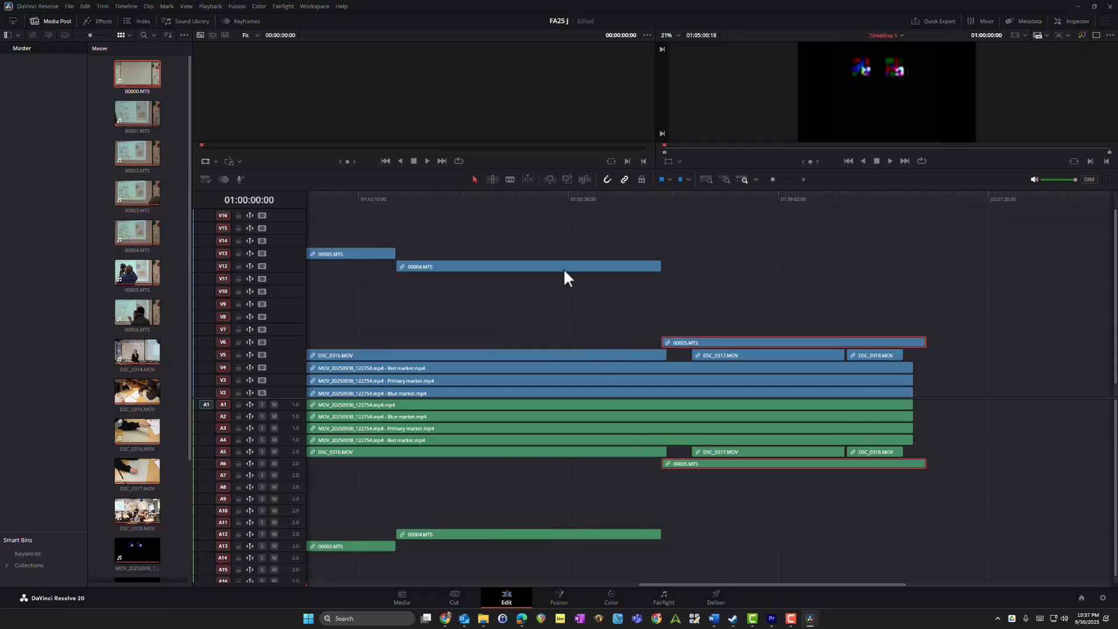
{"action": "left_click", "coordinate": [562, 269]}
{"action": "key", "text": "alt+Down"}
{"action": "key", "text": "alt+Down"}
{"action": "key", "text": "alt+Down"}
{"action": "key", "text": "alt+Down"}
{"action": "key", "text": "alt+Down"}
{"action": "key", "text": "alt+Down"}
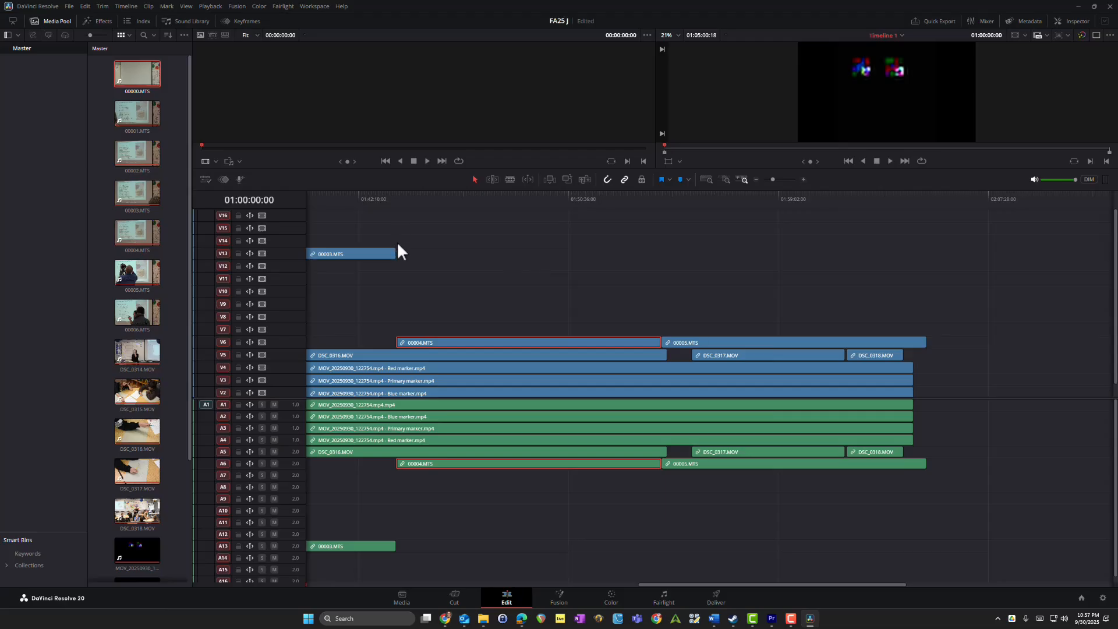
Step: Move the clip 00003.MTS down to track pair 6, ahead of 00004.MTS
{"action": "left_click", "coordinate": [352, 254]}
{"action": "scroll", "coordinate": [351, 254], "scroll_direction": "left", "scroll_amount": 5}
{"action": "key", "text": "alt+Down"}
{"action": "key", "text": "alt+Down"}
{"action": "key", "text": "alt+Down"}
{"action": "key", "text": "alt+Down"}
{"action": "key", "text": "alt+Down"}
{"action": "key", "text": "alt+Down"}
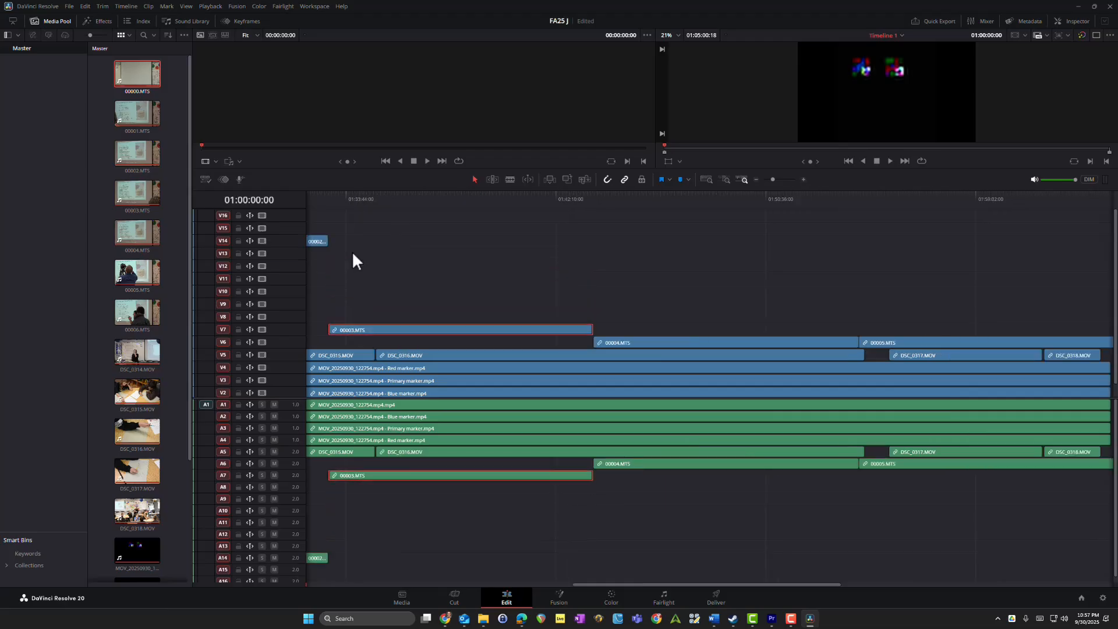
{"action": "key", "text": "alt+Down"}
Step: Move the remaining clips 00002.MTS, 00001.MTS and 00000.MTS down to track pair 6
{"action": "left_click_drag", "start_coordinate": [599, 582], "coordinate": [439, 565]}
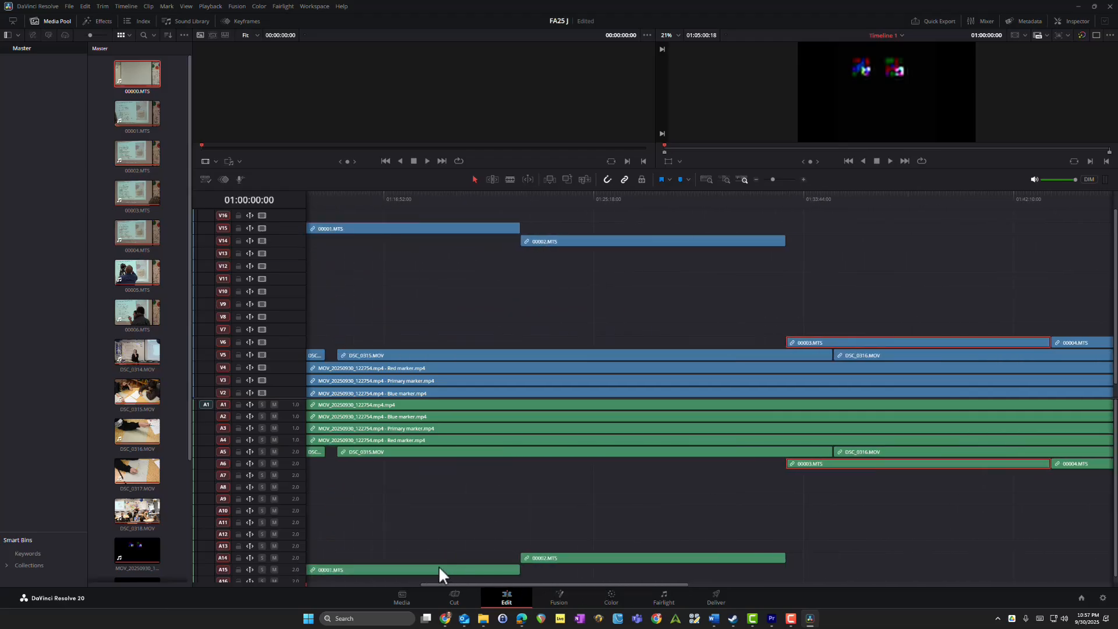
{"action": "left_click", "coordinate": [574, 242]}
{"action": "key", "text": "alt+Down"}
{"action": "key", "text": "alt+Down"}
{"action": "key", "text": "alt+Down"}
{"action": "key", "text": "alt+Down"}
{"action": "key", "text": "alt+Down"}
{"action": "key", "text": "alt+Down"}
{"action": "key", "text": "alt+Down"}
{"action": "key", "text": "alt+Down"}
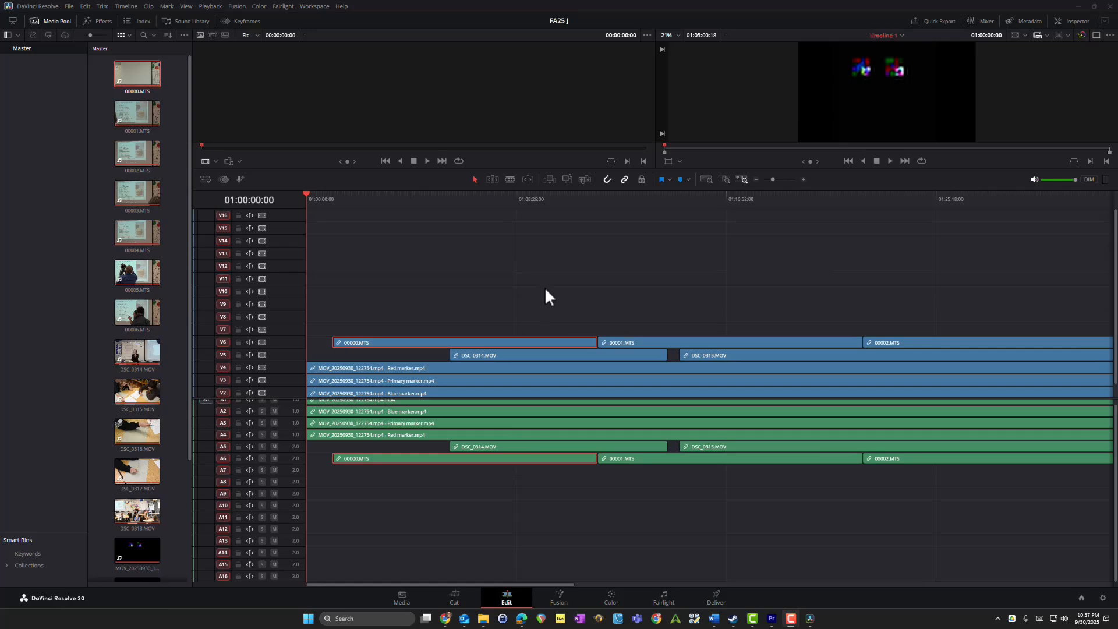
{"action": "left_click", "coordinate": [547, 280]}
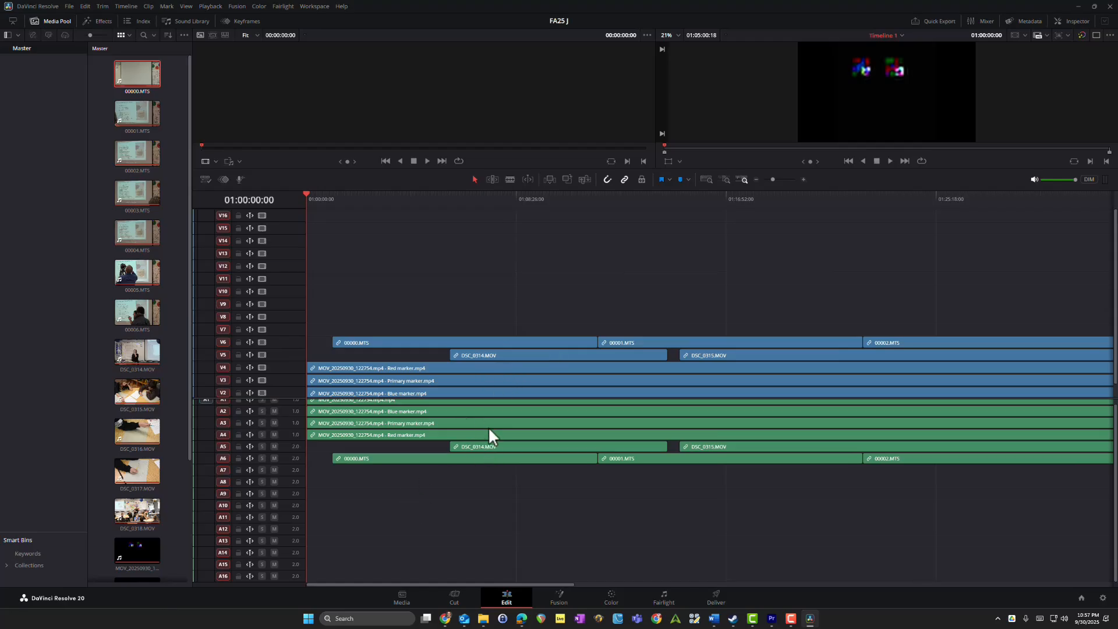
Step: Check the Swivel video and its Blue, Primary and Red marker clips on tracks 1 through 4 by selecting each one
{"action": "scroll", "coordinate": [489, 430], "scroll_direction": "up", "scroll_amount": 1}
{"action": "left_click", "coordinate": [412, 405]}
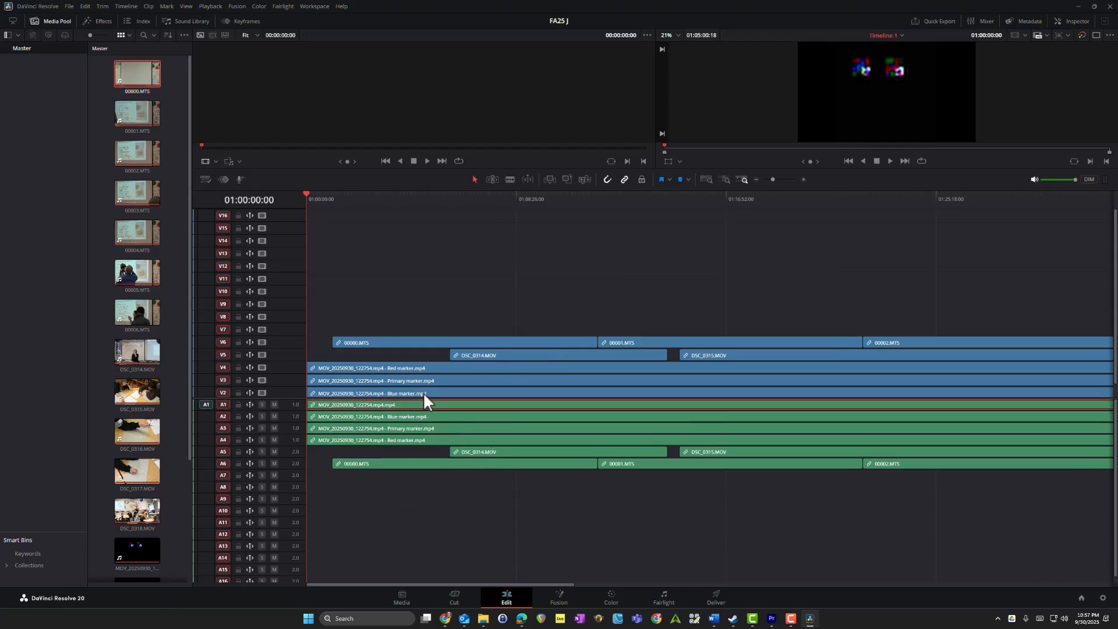
{"action": "scroll", "coordinate": [373, 387], "scroll_direction": "down", "scroll_amount": 1}
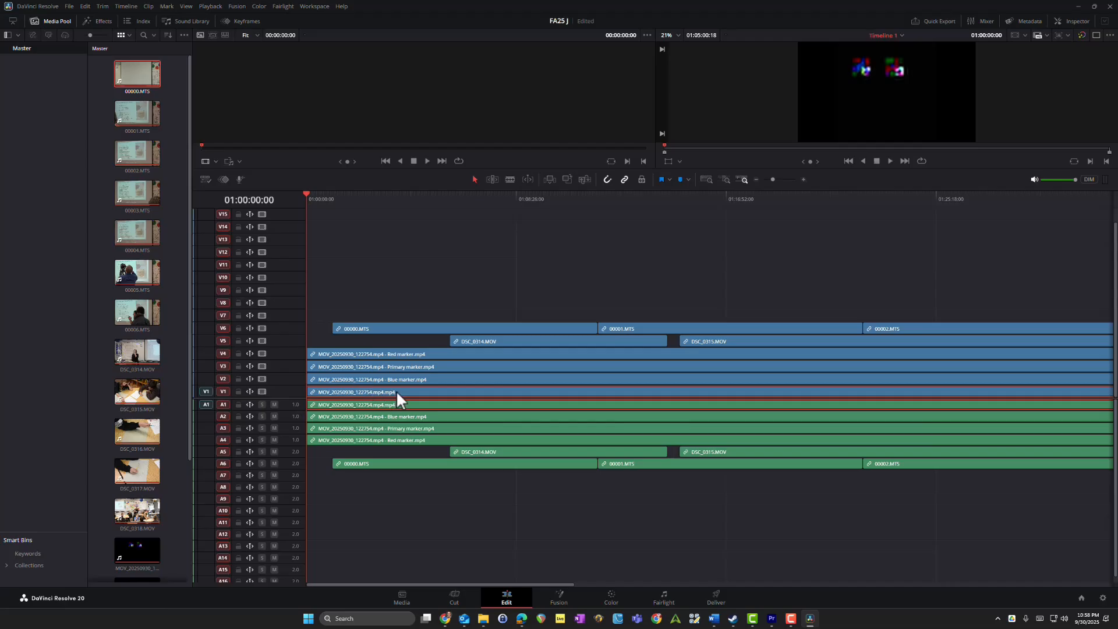
{"action": "left_click", "coordinate": [393, 417]}
{"action": "left_click", "coordinate": [397, 429]}
{"action": "left_click", "coordinate": [400, 440]}
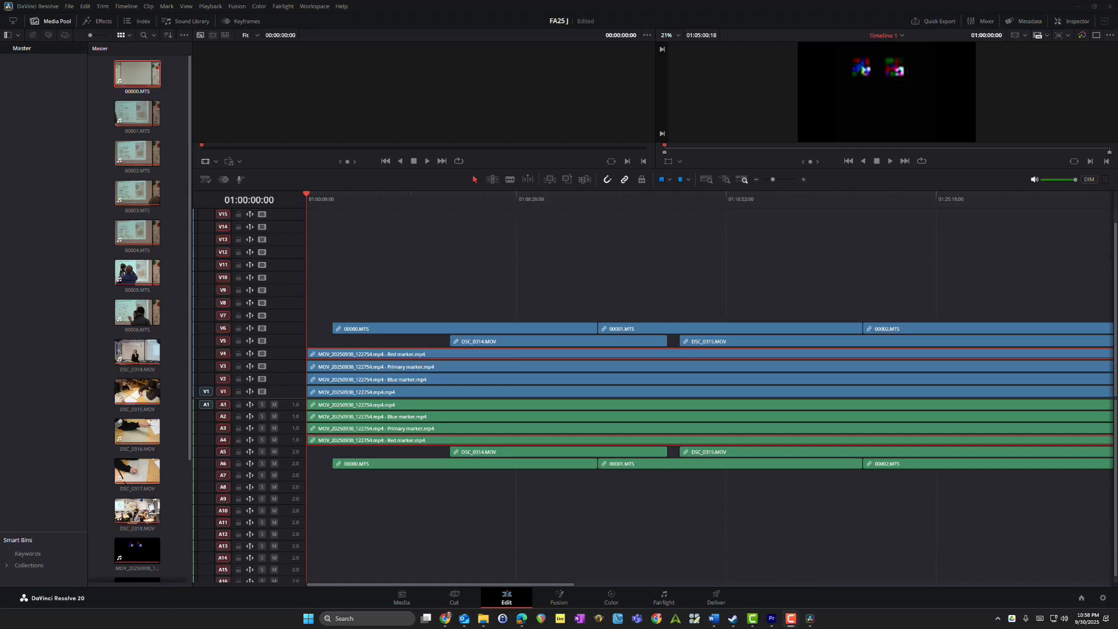
Step: Save the project and export the timeline as the FCP 7 XML V5 file Timeline 1.xml, replacing the existing file
{"action": "left_click", "coordinate": [69, 159]}
{"action": "key", "text": "ctrl+s"}
{"action": "left_click", "coordinate": [68, 4]}
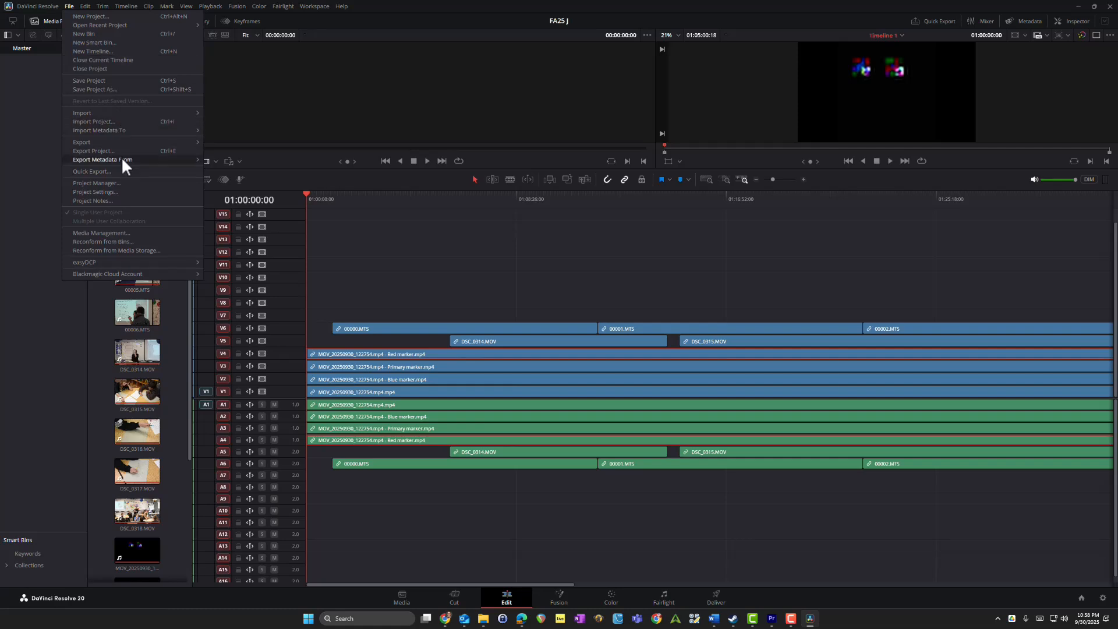
{"action": "mouse_move", "coordinate": [118, 143]}
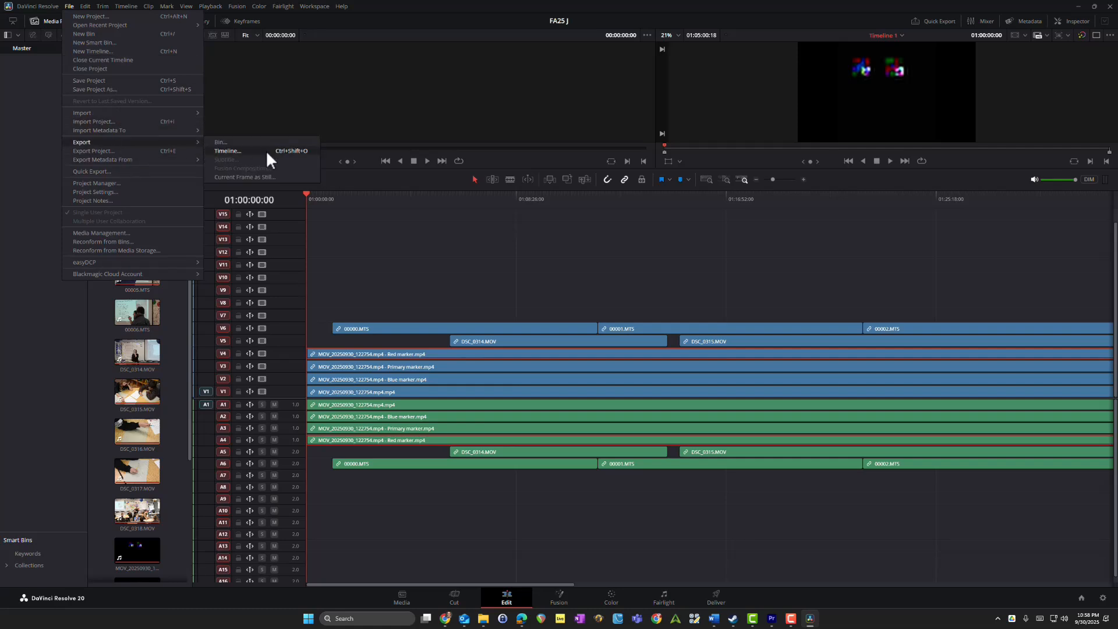
{"action": "left_click", "coordinate": [267, 149]}
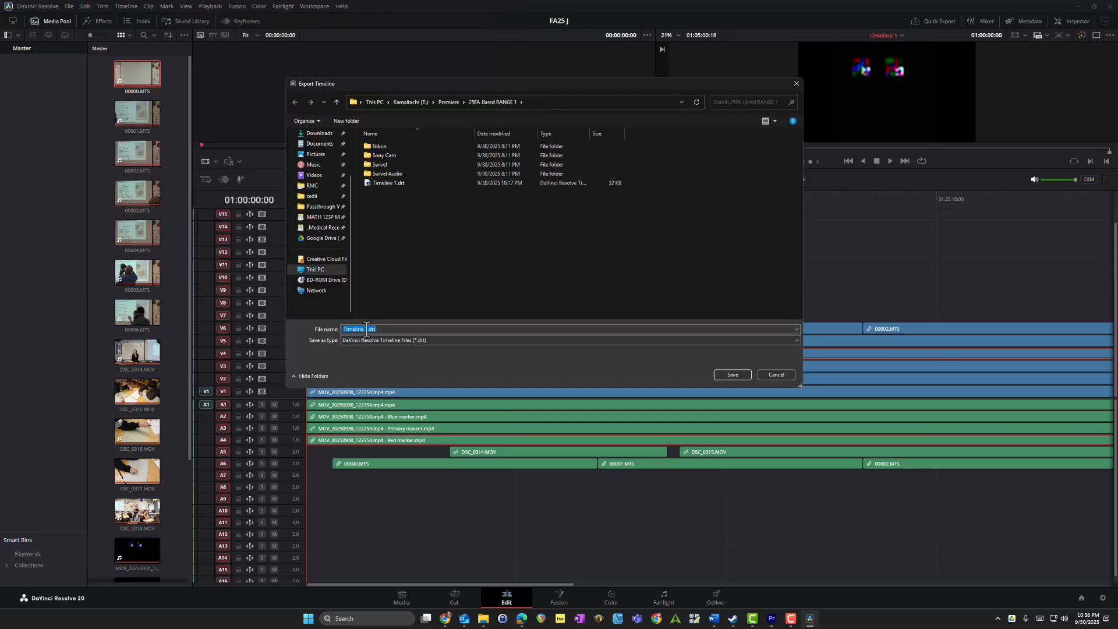
{"action": "left_click", "coordinate": [393, 328]}
{"action": "left_click", "coordinate": [427, 340]}
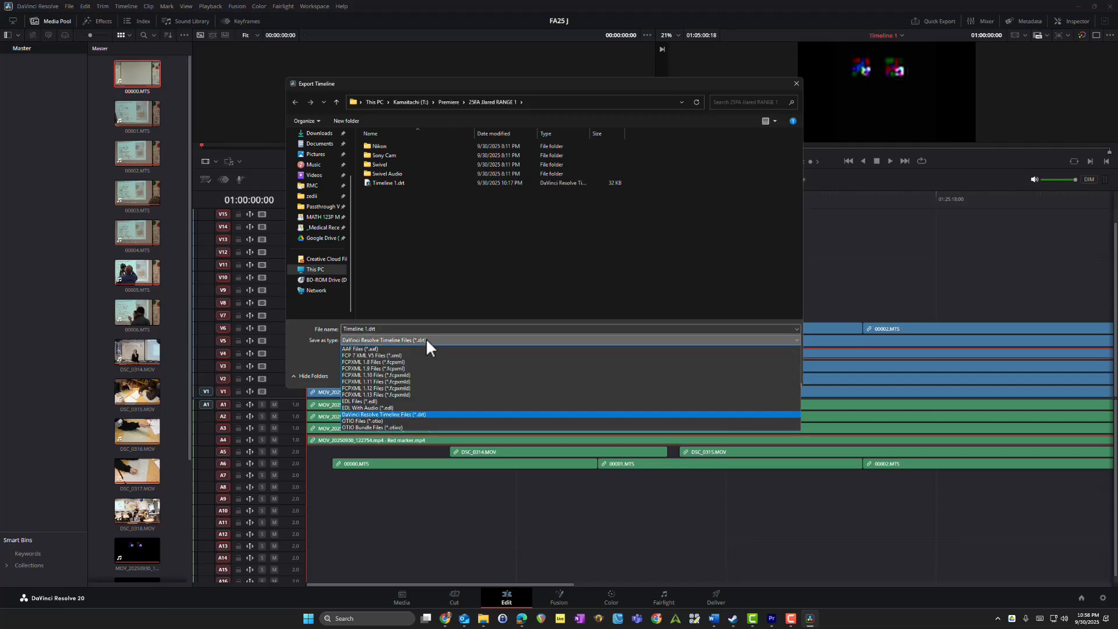
{"action": "left_click", "coordinate": [419, 355]}
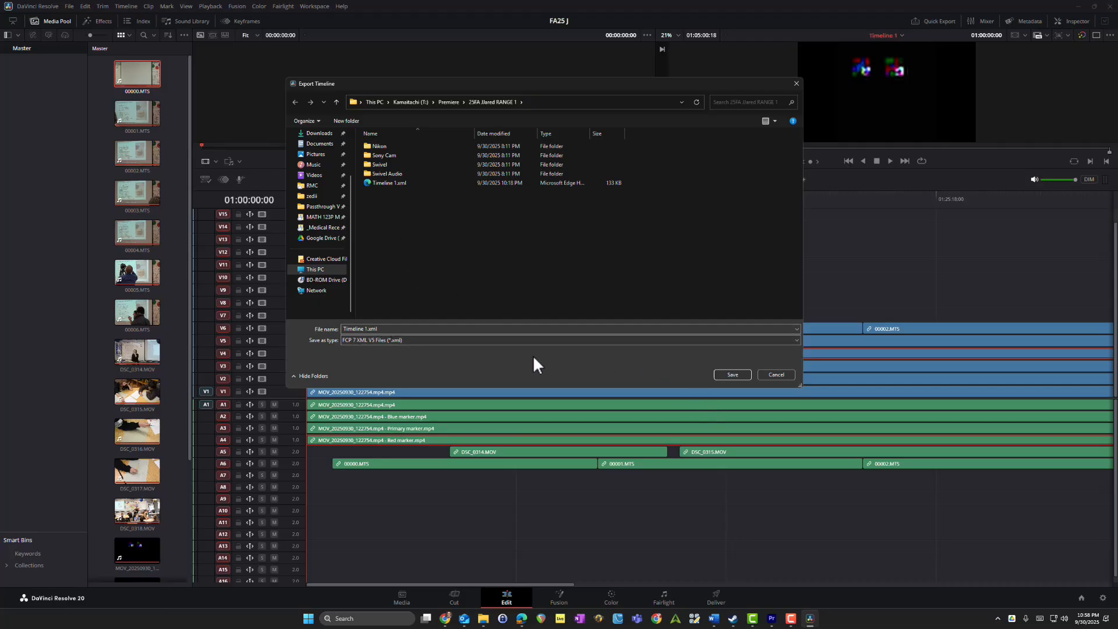
{"action": "left_click", "coordinate": [732, 374]}
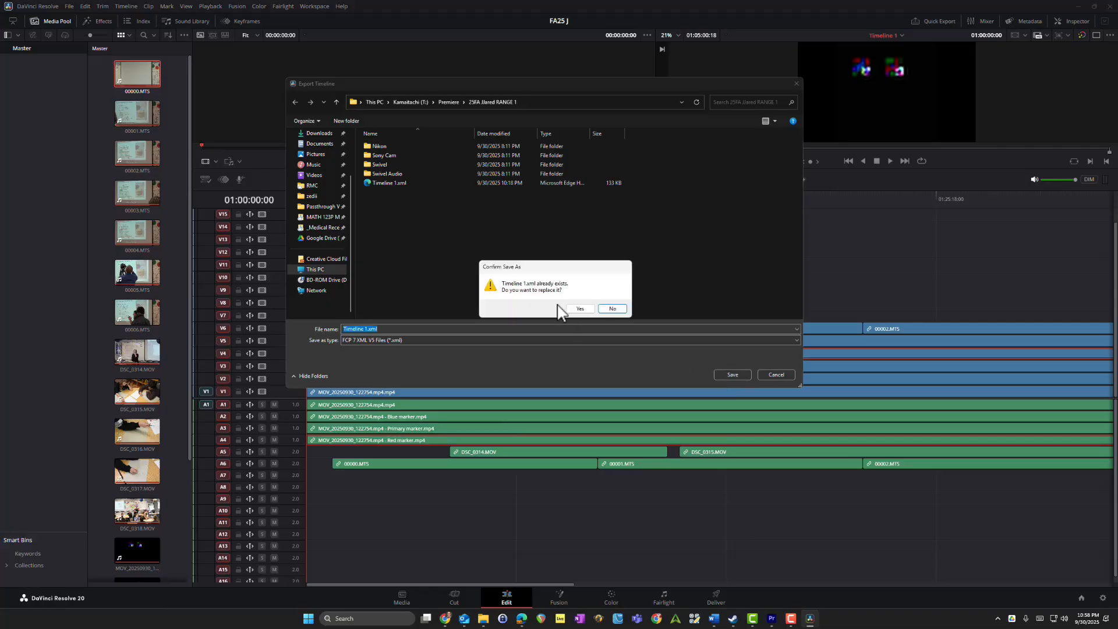
{"action": "left_click", "coordinate": [579, 309]}
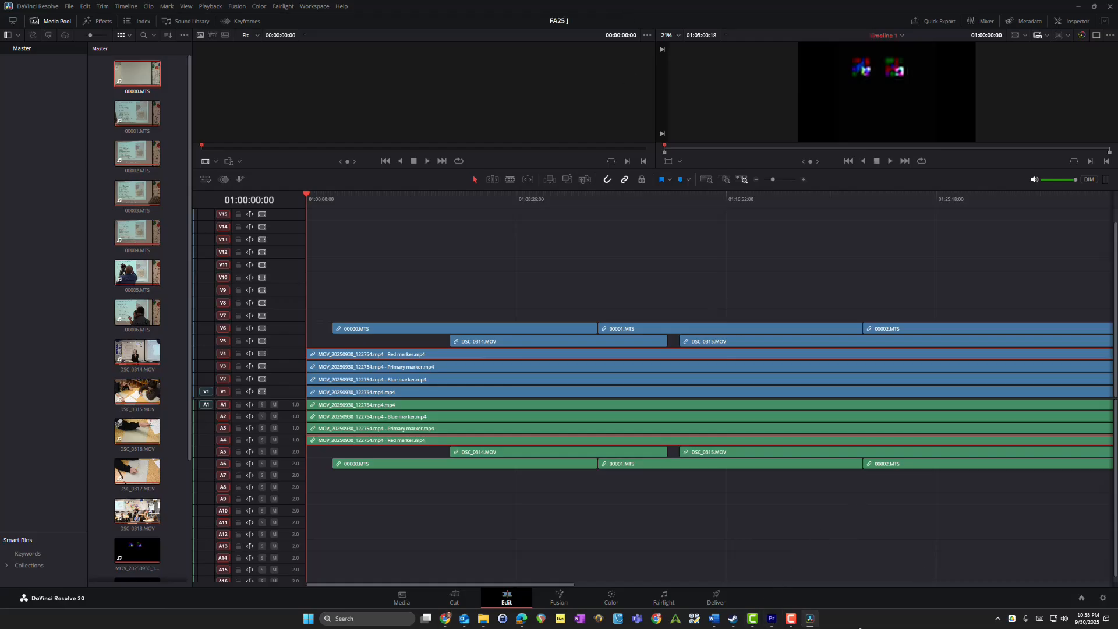
Step: Switch to Premiere Pro and import Timeline 1.xml from its folder in File Explorer into the open project
{"action": "left_click", "coordinate": [772, 619]}
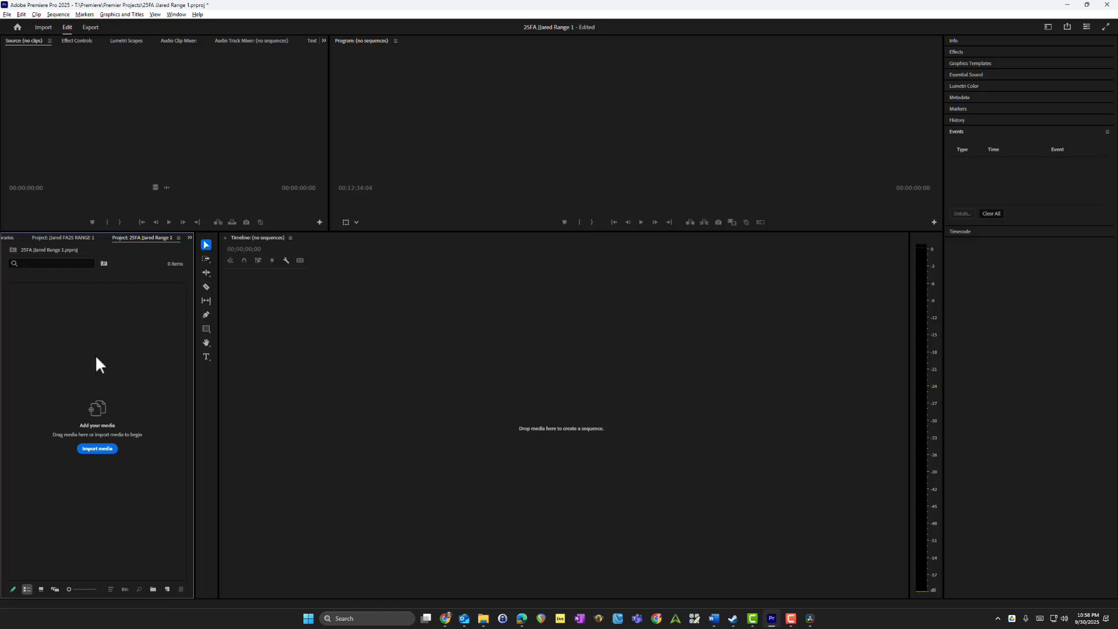
{"action": "left_click", "coordinate": [9, 15]}
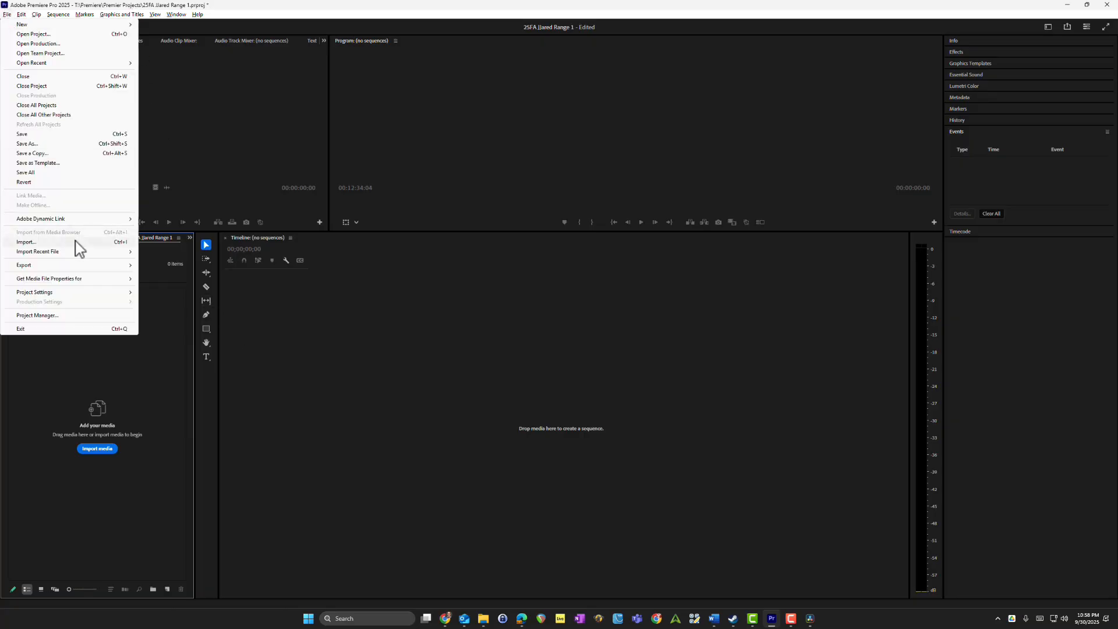
{"action": "left_click", "coordinate": [128, 351]}
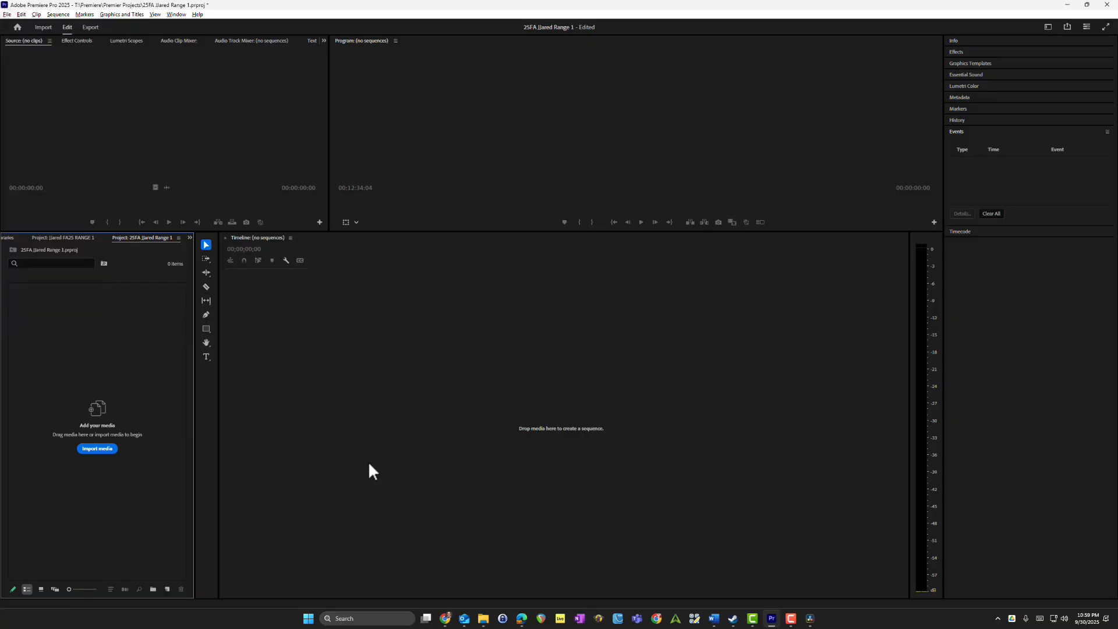
{"action": "left_click", "coordinate": [483, 618]}
{"action": "left_click", "coordinate": [446, 584]}
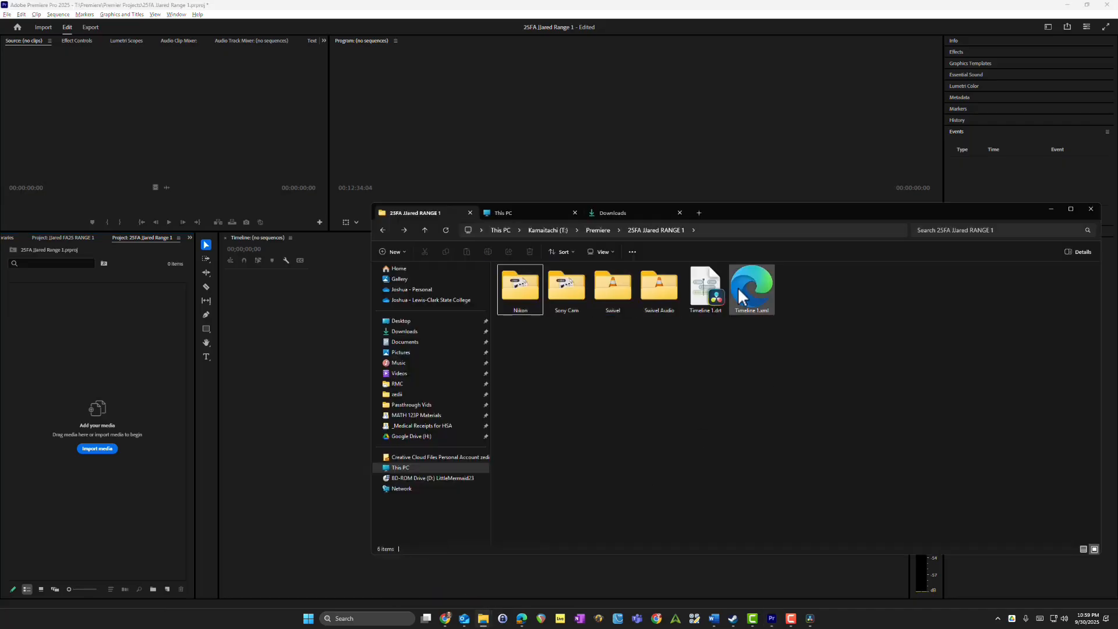
{"action": "left_click_drag", "start_coordinate": [751, 297], "coordinate": [117, 355]}
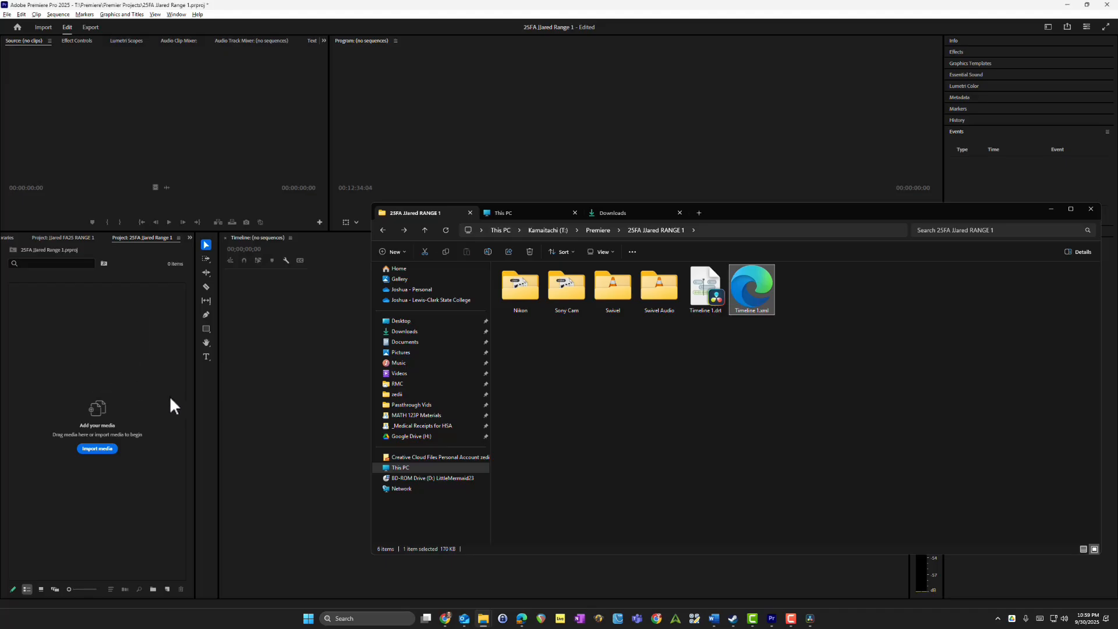
{"action": "left_click", "coordinate": [440, 7]}
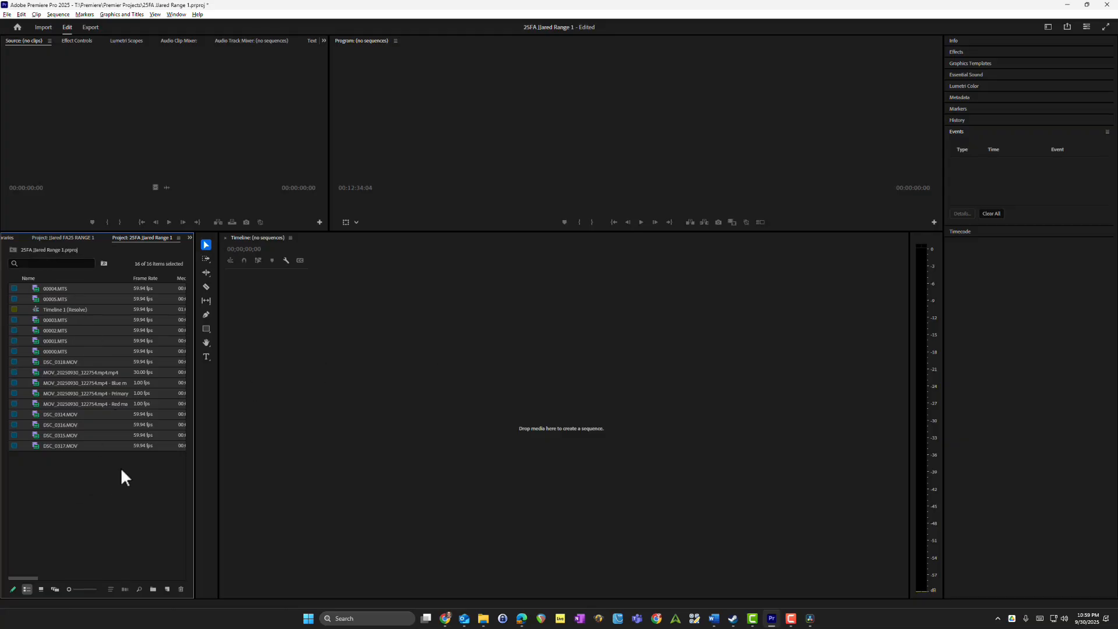
Step: Create a new bin named Davinci Import in the project
{"action": "left_click", "coordinate": [118, 489]}
{"action": "left_click", "coordinate": [87, 310]}
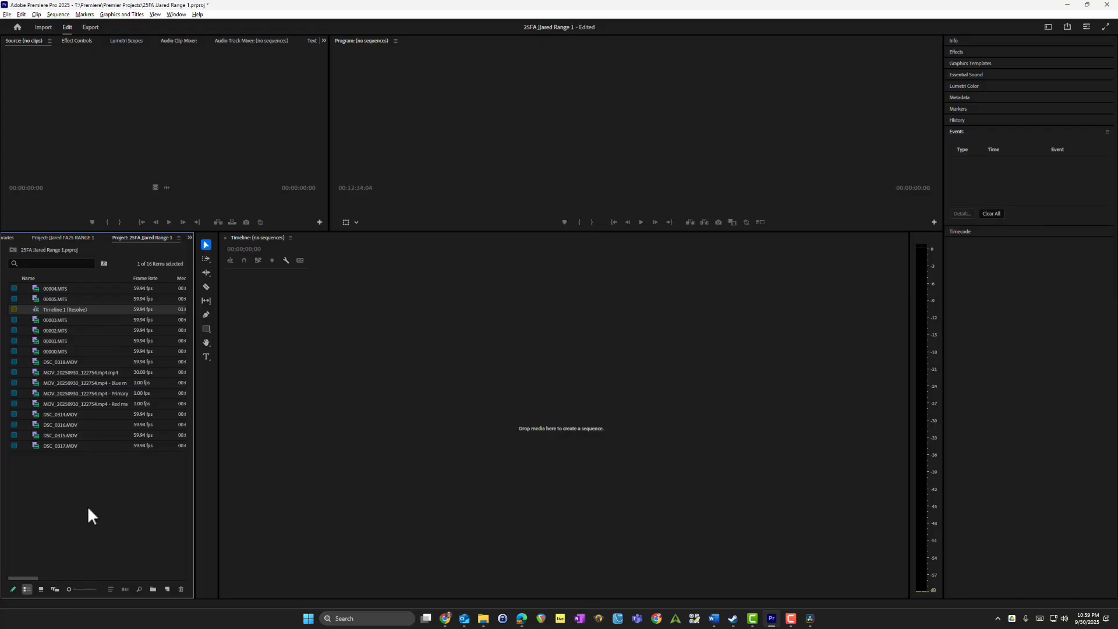
{"action": "left_click", "coordinate": [72, 481]}
{"action": "right_click", "coordinate": [79, 470]}
{"action": "left_click", "coordinate": [108, 315]}
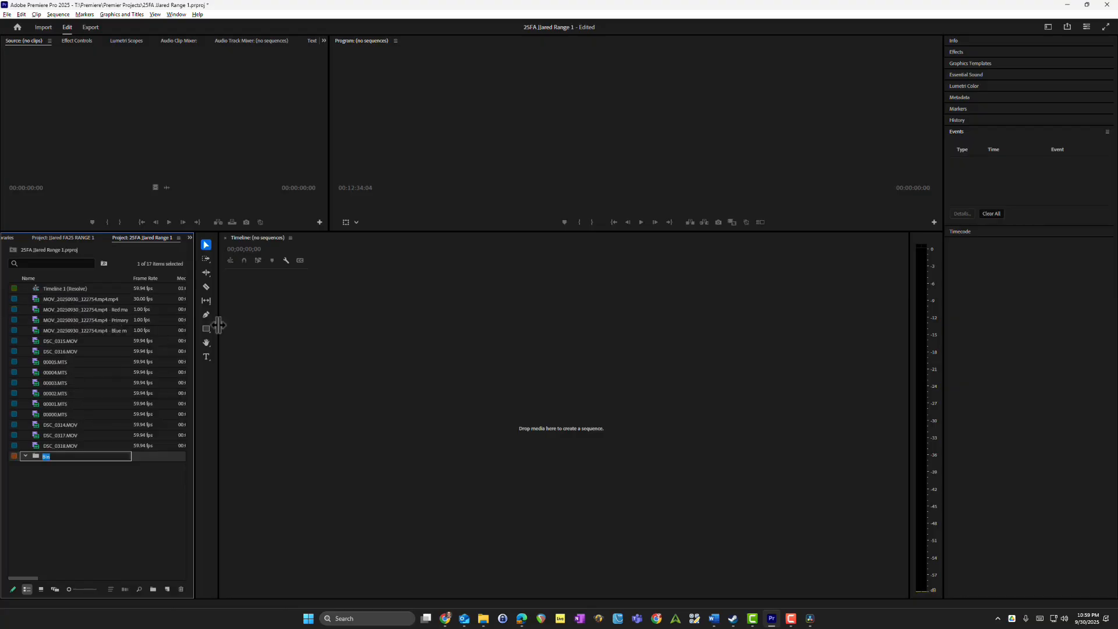
{"action": "type", "text": "D"}
{"action": "type", "text": "avinci Resolve"}
{"action": "key", "text": "Return"}
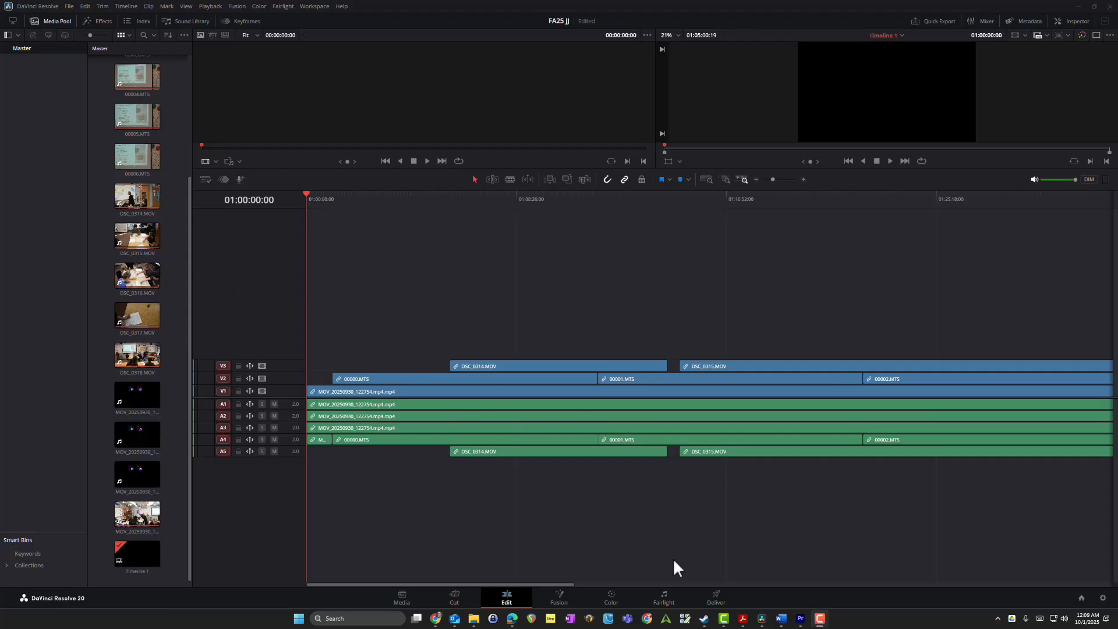
Step: Switch to DaVinci Resolve's Deliver page and choose the ProRes 422 HQ render preset
{"action": "left_click", "coordinate": [715, 600]}
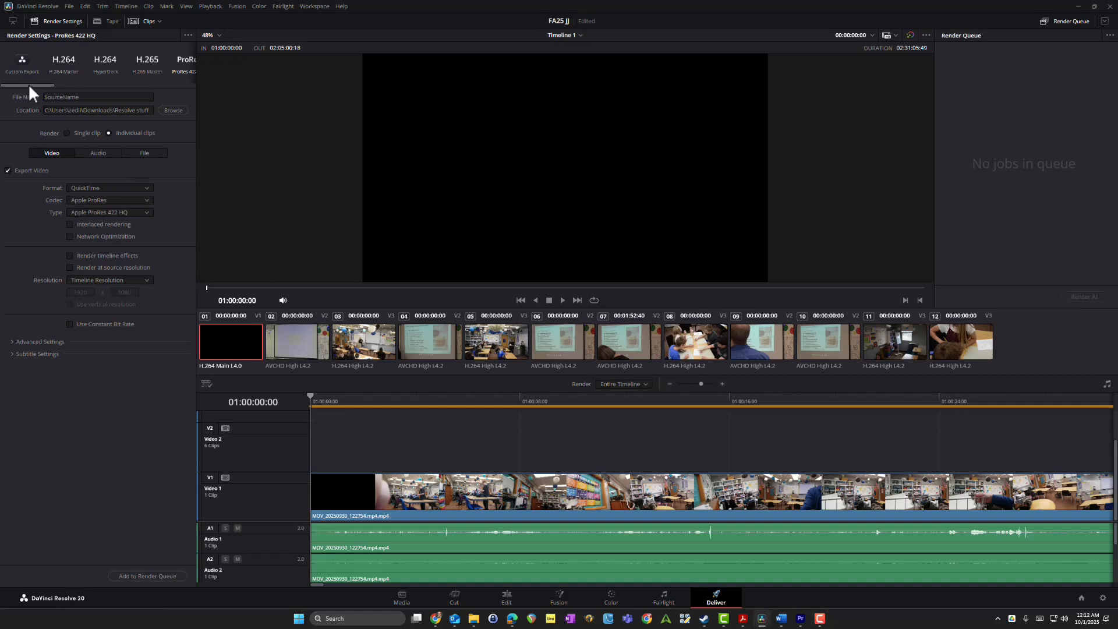
{"action": "left_click_drag", "start_coordinate": [28, 82], "coordinate": [50, 90]}
{"action": "left_click", "coordinate": [117, 63]}
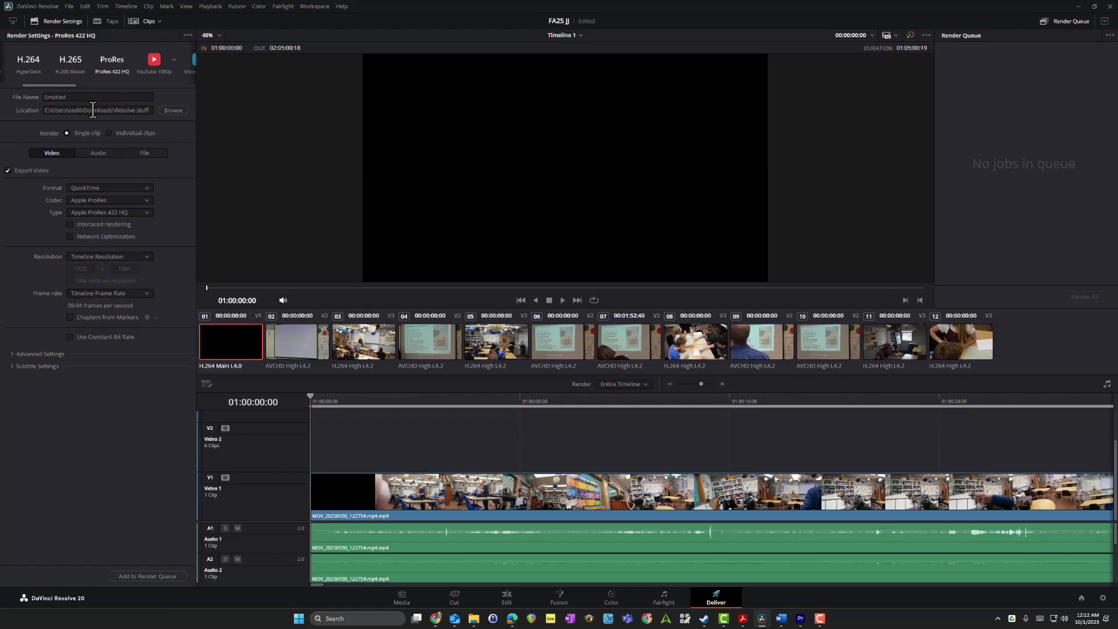
Step: Set the render to individual clips and base the filenames on the source name
{"action": "left_click_drag", "start_coordinate": [95, 111], "coordinate": [126, 107]}
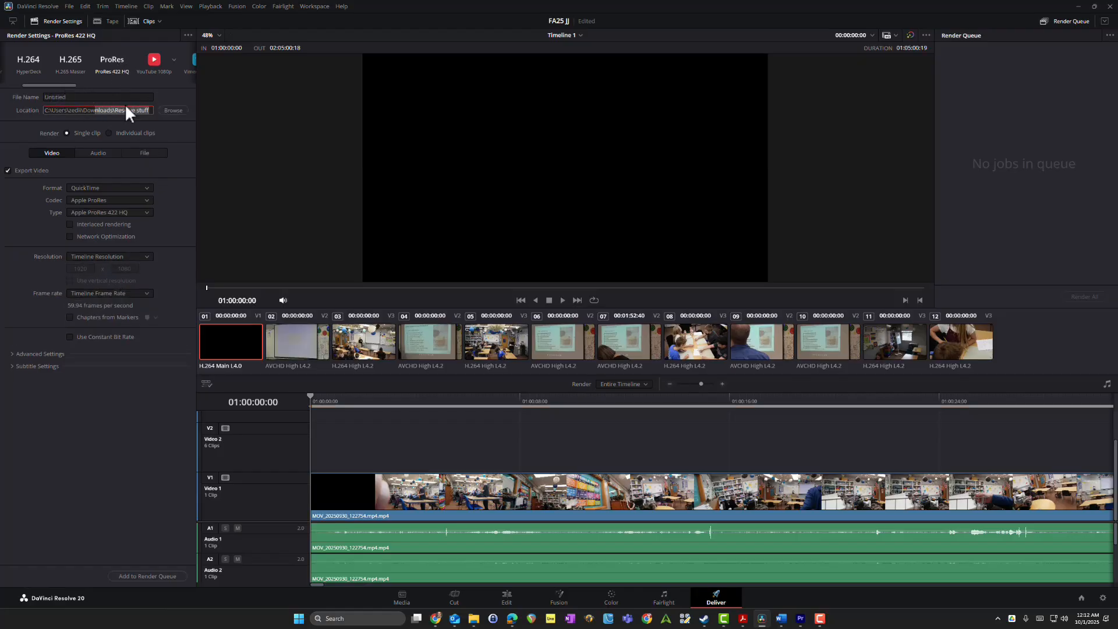
{"action": "left_click", "coordinate": [40, 108]}
{"action": "left_click", "coordinate": [141, 154]}
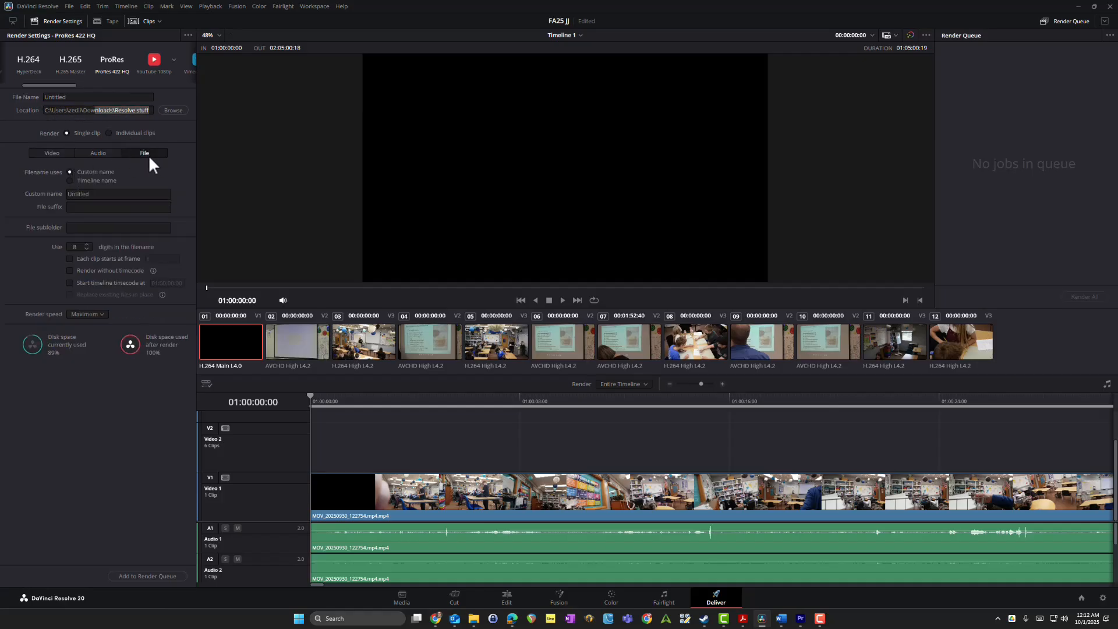
{"action": "left_click", "coordinate": [110, 134]}
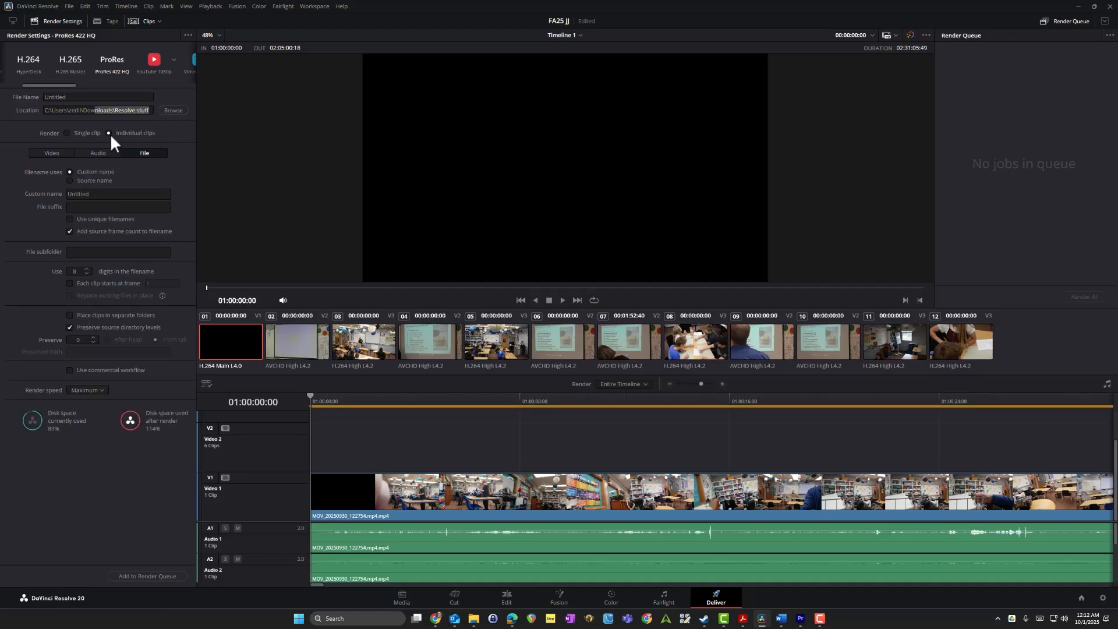
{"action": "left_click", "coordinate": [70, 181]}
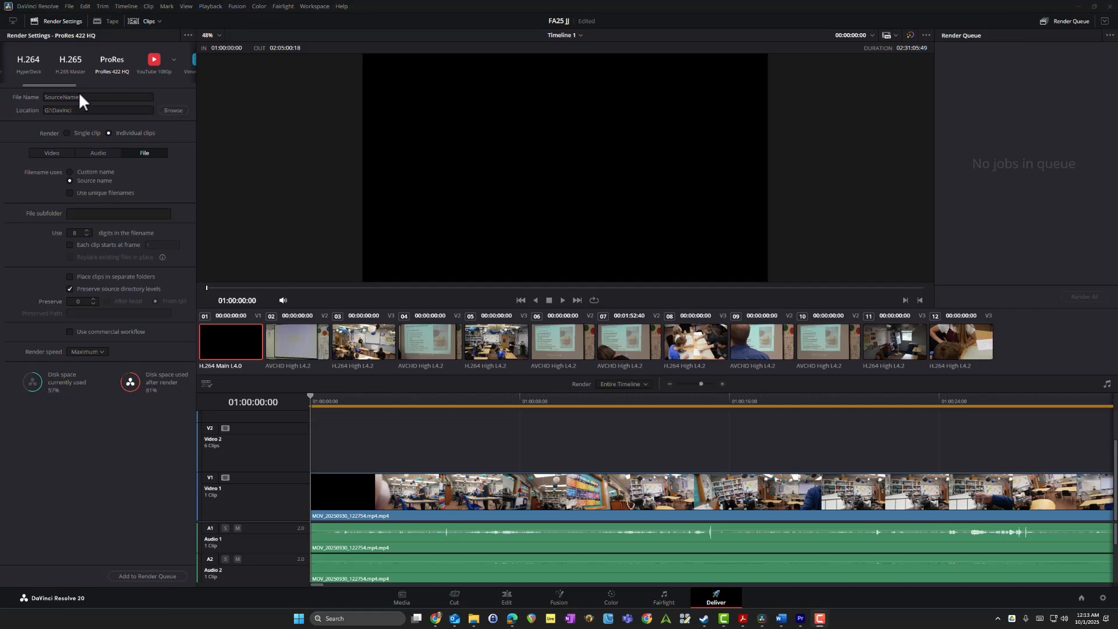
Step: Start rendering the queued ProRes job of Timeline 1 to G:\Davinci
{"action": "left_click_drag", "start_coordinate": [62, 87], "coordinate": [39, 95]}
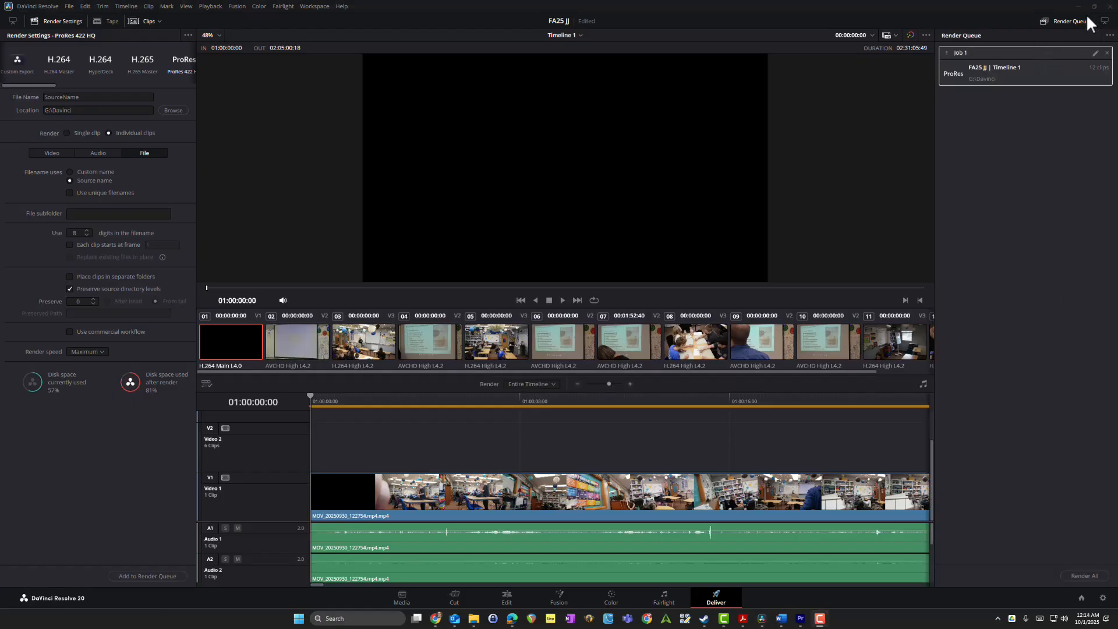
{"action": "left_click", "coordinate": [1090, 578]}
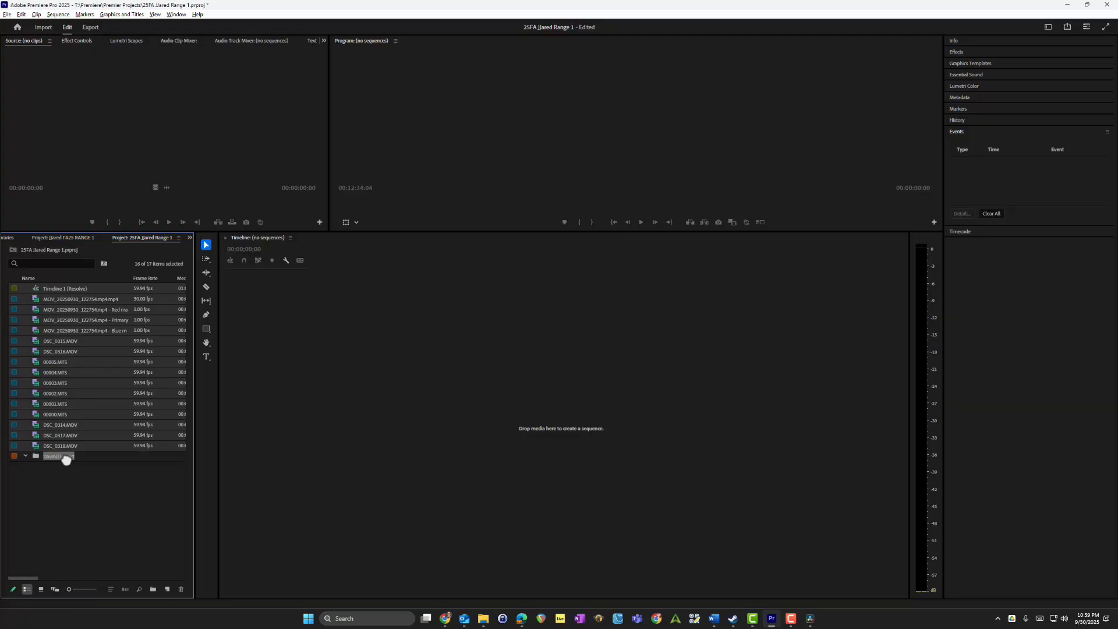
Step: Switch to Premiere Pro and open the Timeline 1 (Resolve) sequence from the Davinci Import bin
{"action": "left_click_drag", "start_coordinate": [66, 460], "coordinate": [66, 458]}
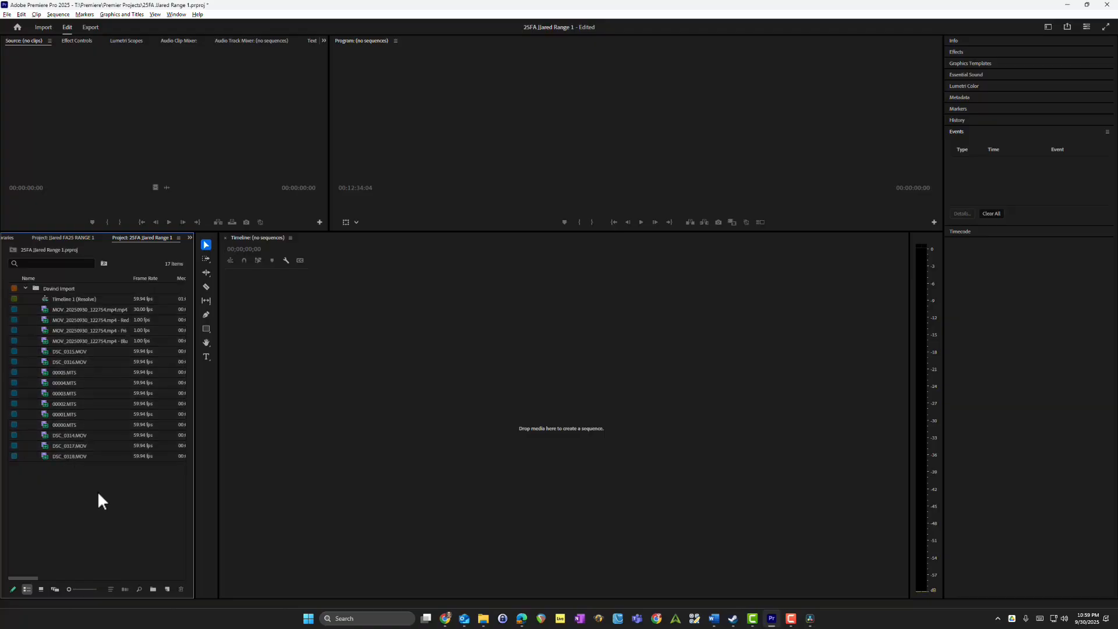
{"action": "left_click", "coordinate": [86, 299]}
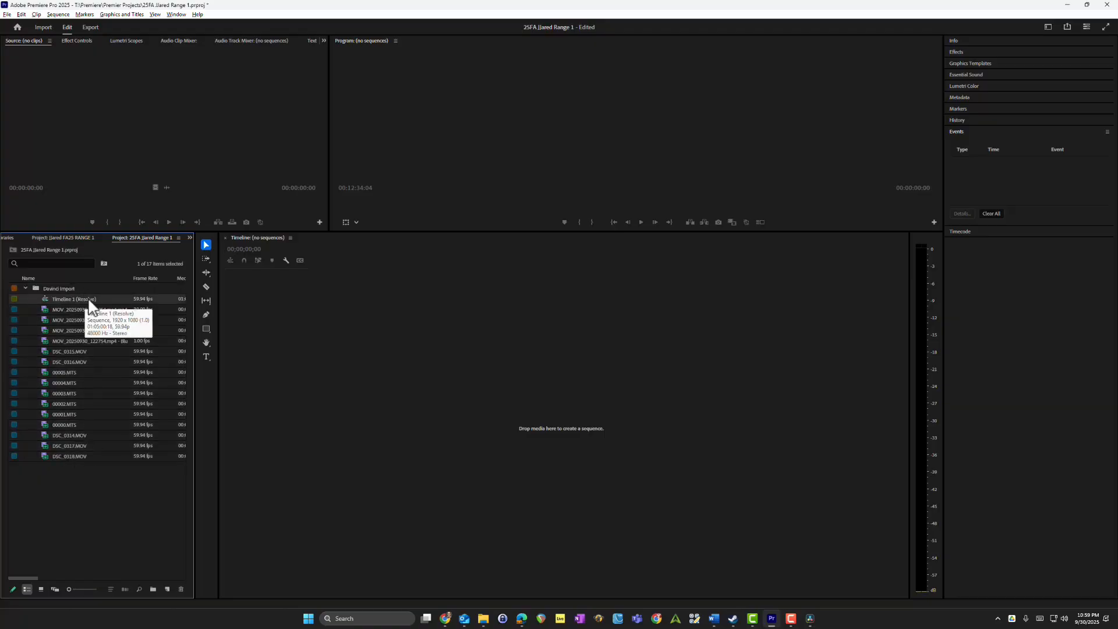
{"action": "left_click", "coordinate": [88, 300]}
{"action": "double_click", "coordinate": [138, 298]}
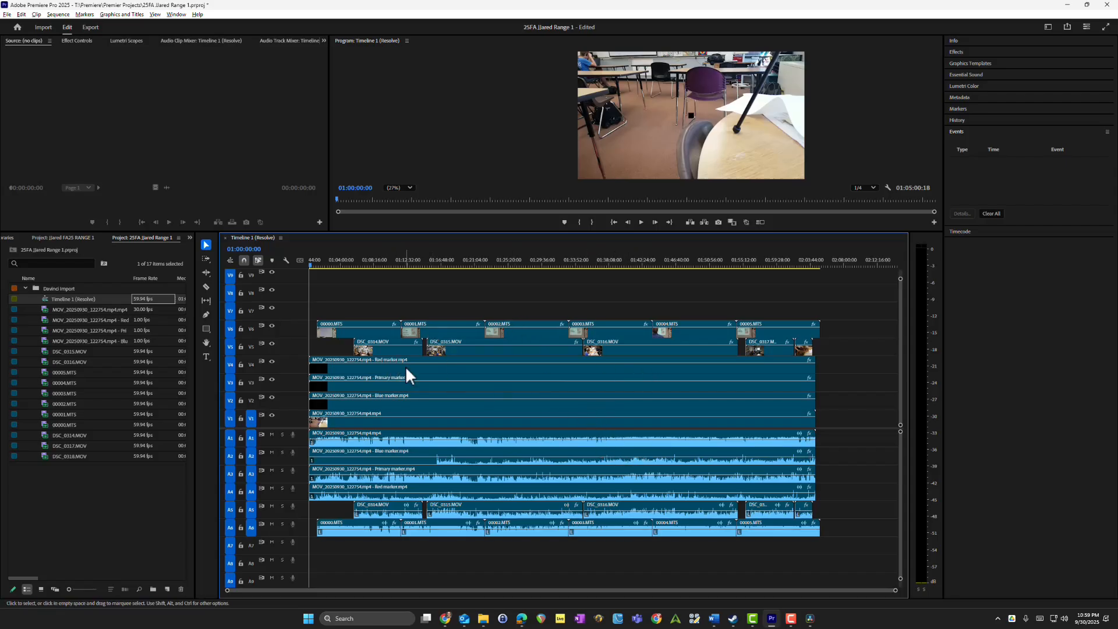
{"action": "left_click", "coordinate": [101, 299]}
{"action": "left_click", "coordinate": [100, 298]}
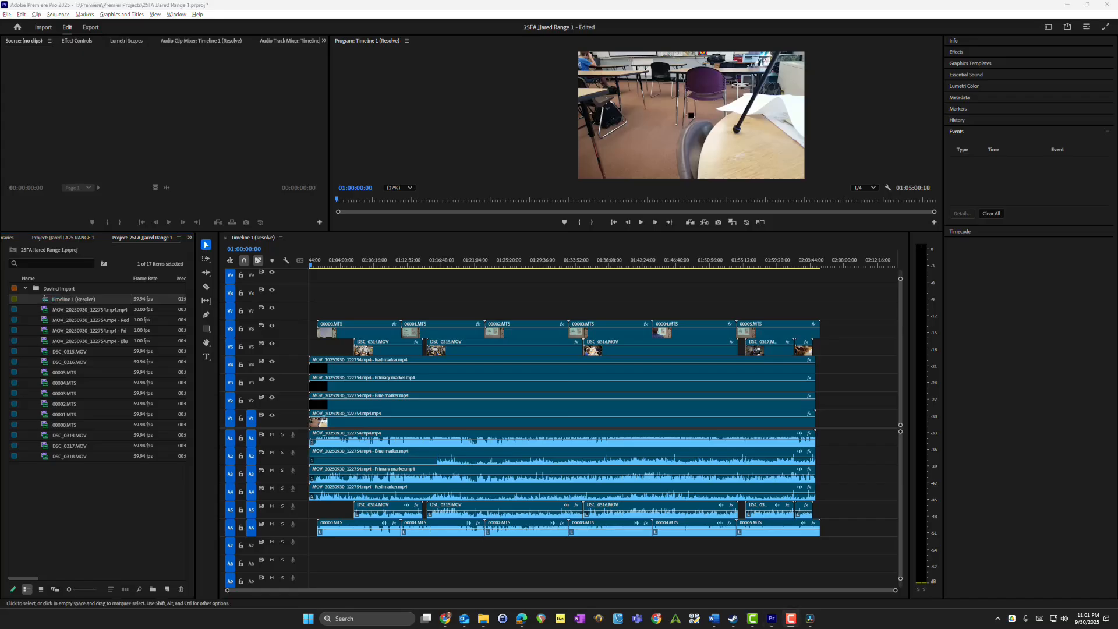
Step: Examine the Red, Primary and Blue marker clips on video tracks 2 to 4 by selecting them singly and together
{"action": "left_click", "coordinate": [441, 368]}
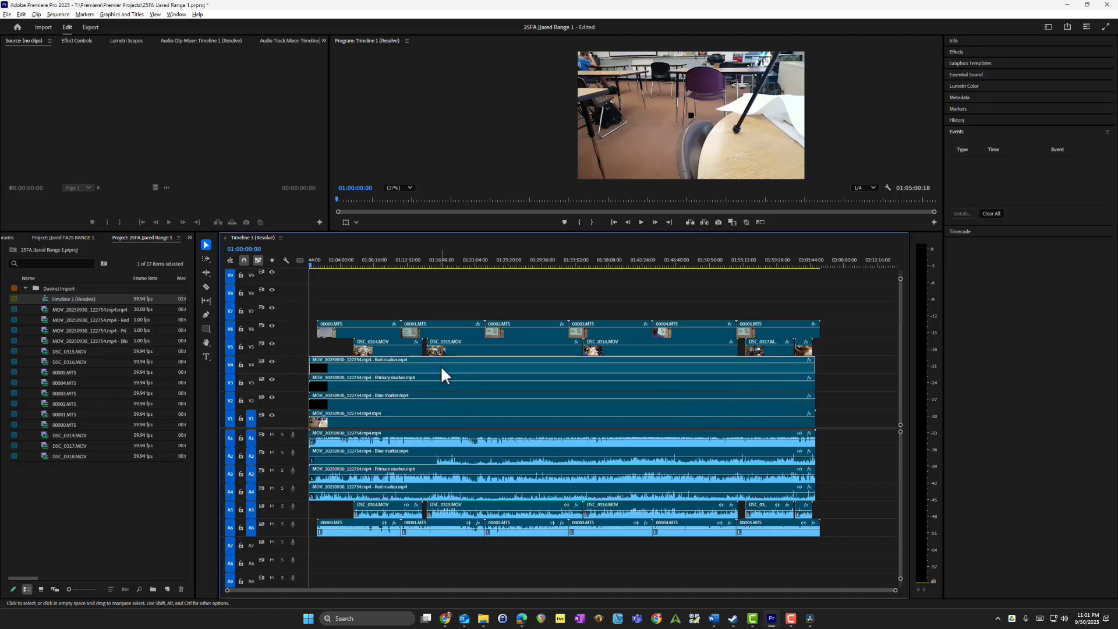
{"action": "left_click", "coordinate": [408, 382]}
{"action": "left_click", "coordinate": [415, 399]}
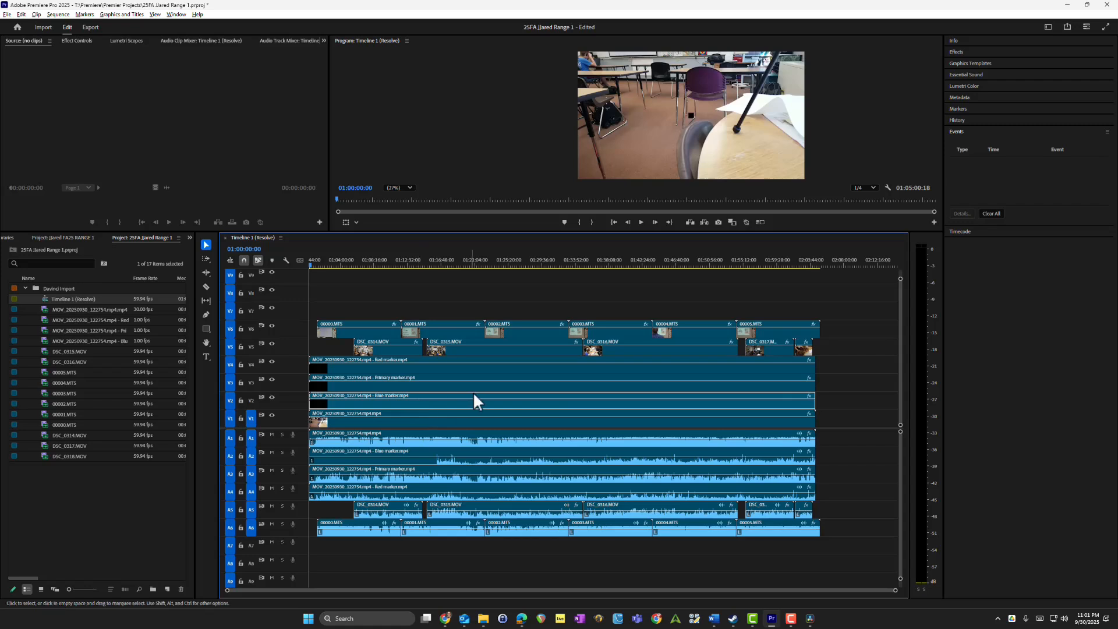
{"action": "mouse_move", "coordinate": [856, 402]}
{"action": "left_mouse_down"}
{"action": "mouse_move", "coordinate": [594, 365]}
{"action": "mouse_move", "coordinate": [338, 367]}
{"action": "left_mouse_up"}
{"action": "mouse_move", "coordinate": [850, 366]}
{"action": "left_mouse_down"}
{"action": "mouse_move", "coordinate": [724, 401]}
{"action": "mouse_move", "coordinate": [340, 402]}
{"action": "left_mouse_up"}
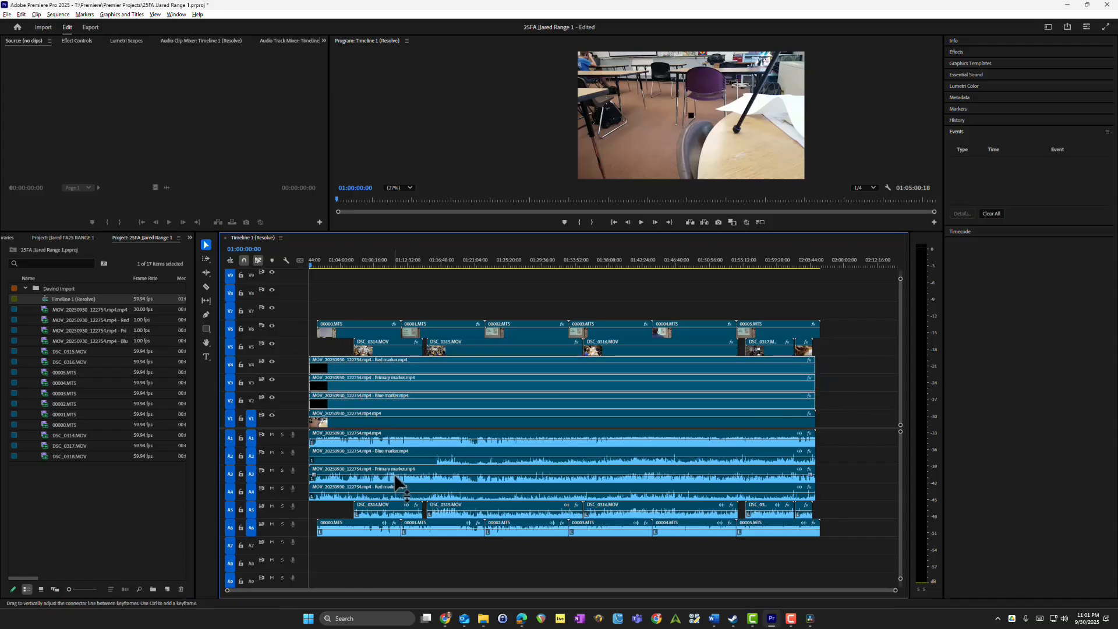
{"action": "left_click", "coordinate": [870, 376]}
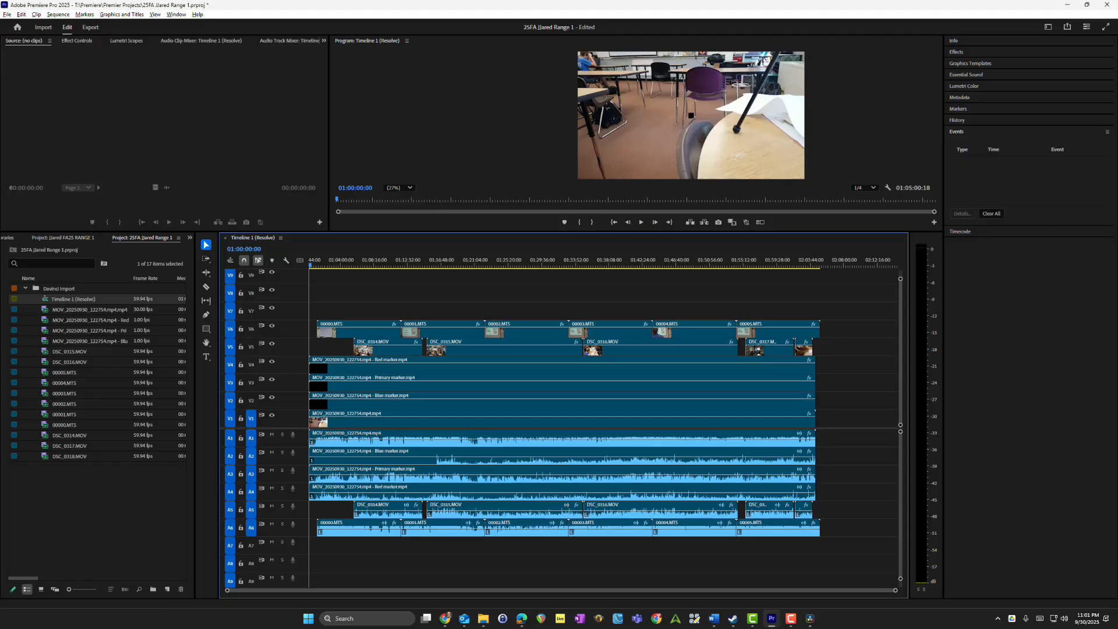
Step: Link the 00000.MTS video clip on video track 6 with its matching audio clip on audio track 6
{"action": "left_click", "coordinate": [368, 333]}
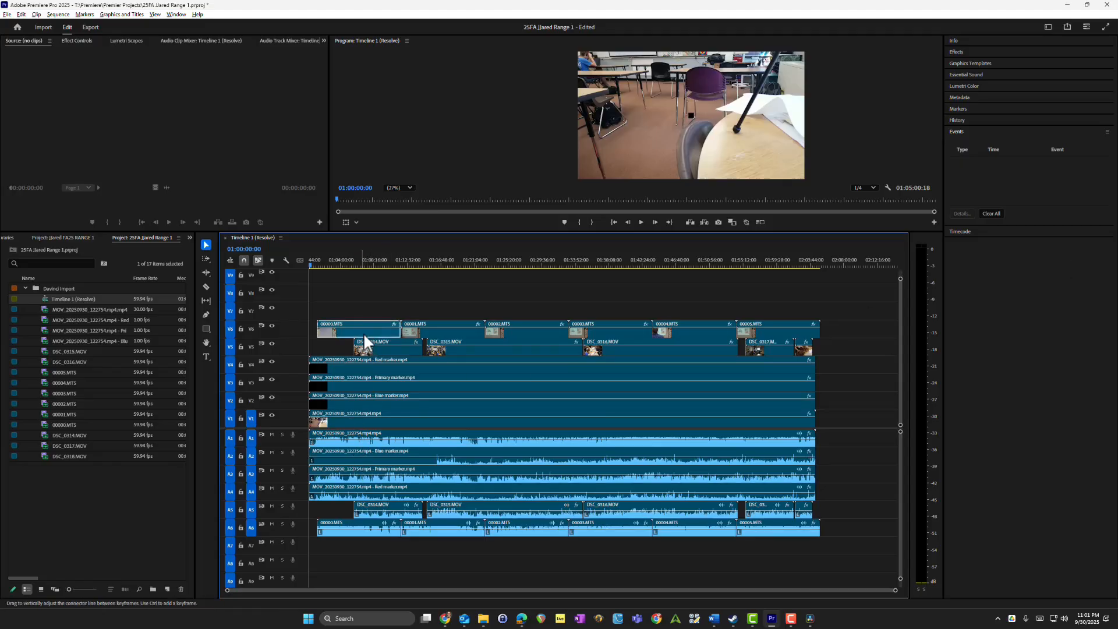
{"action": "left_click", "coordinate": [368, 529]}
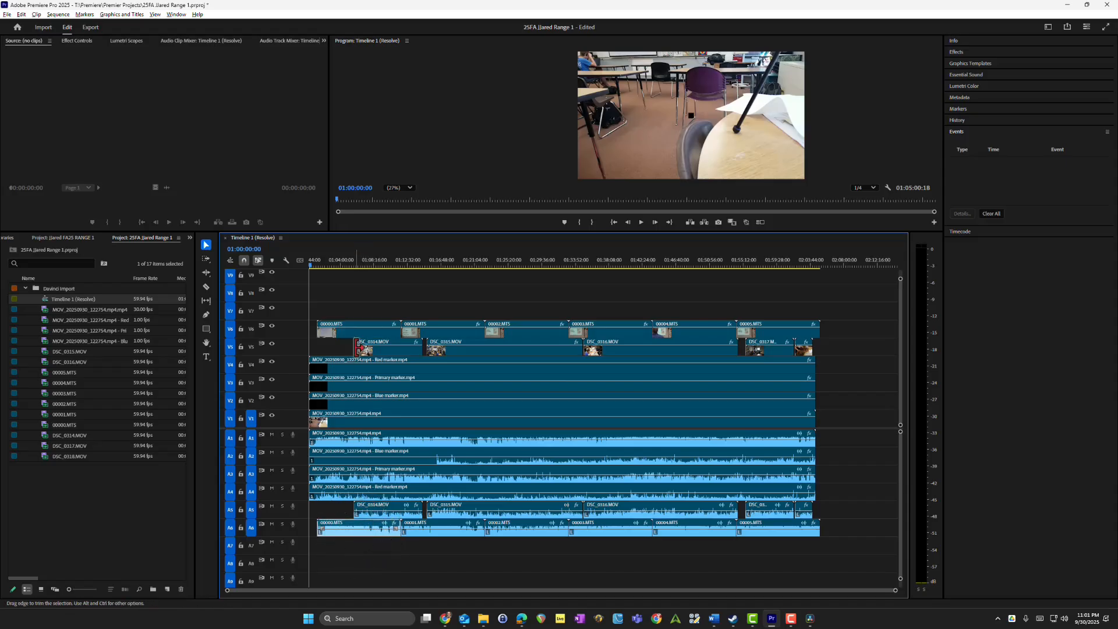
{"action": "right_click", "coordinate": [360, 330]}
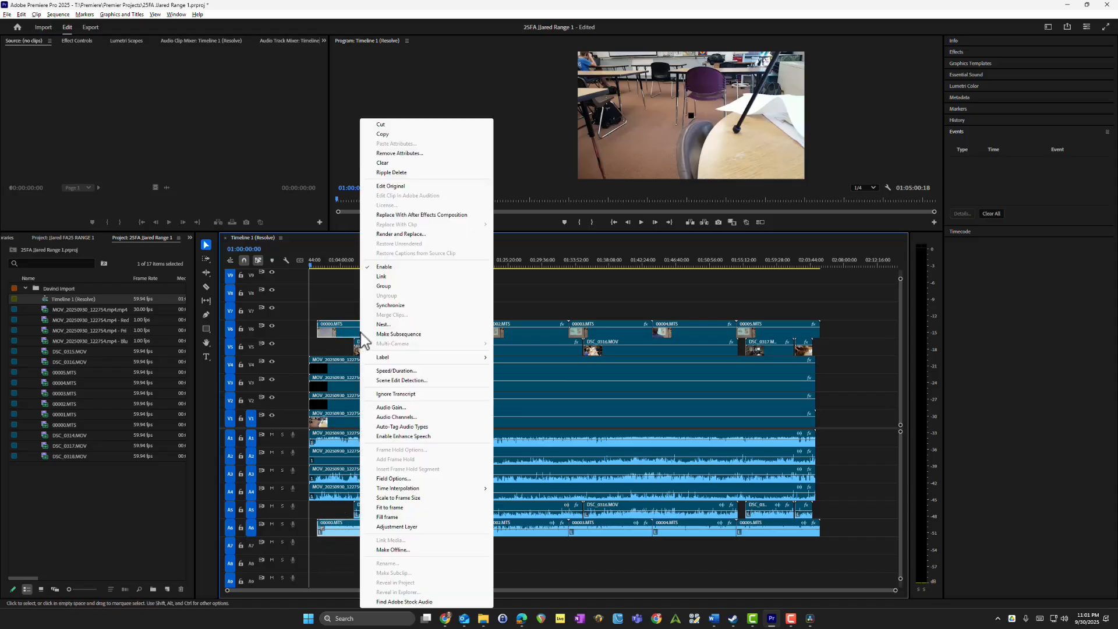
{"action": "left_click", "coordinate": [415, 277]}
Step: Link the 00001.MTS video clip on video track 6 with its matching audio clip on audio track 6
{"action": "left_click", "coordinate": [450, 333]}
{"action": "left_click", "coordinate": [441, 529], "text": "shift"}
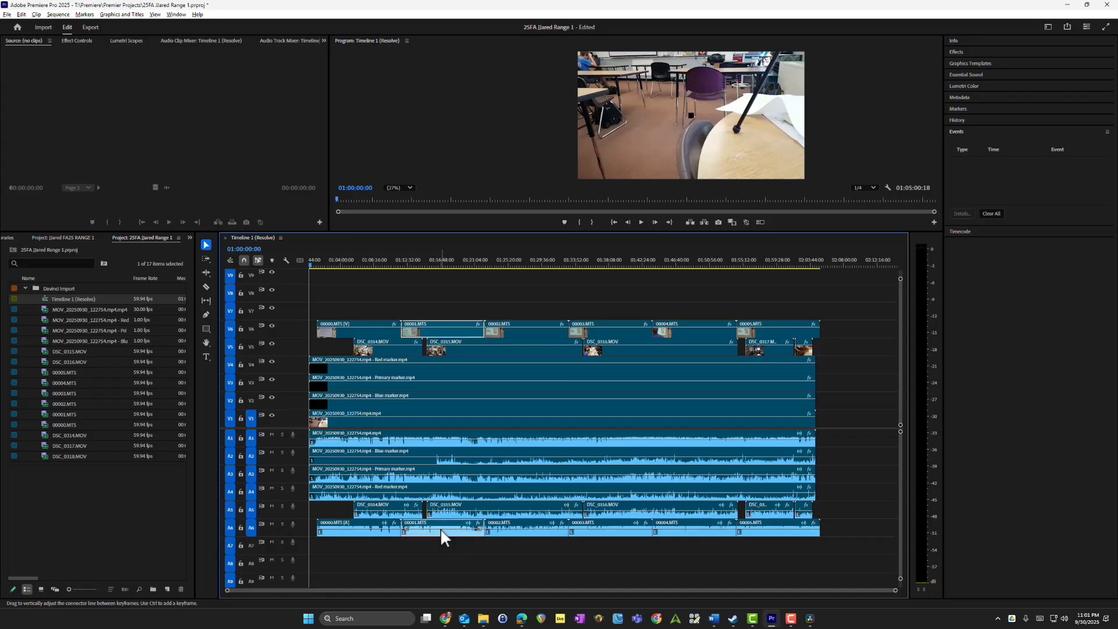
{"action": "right_click", "coordinate": [441, 529]}
{"action": "left_click", "coordinate": [482, 212]}
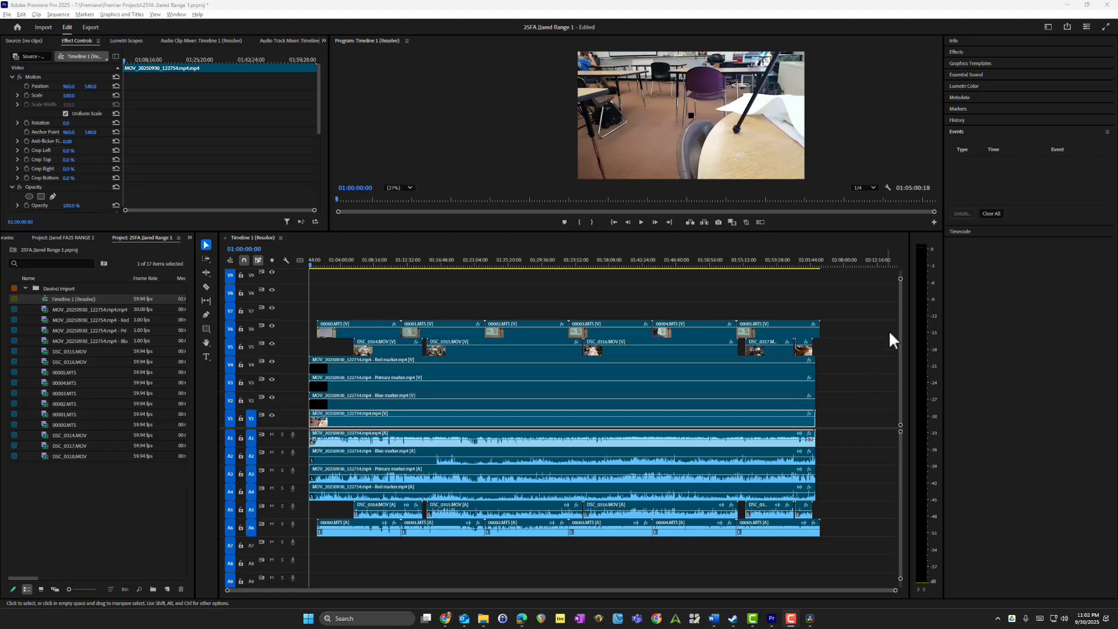
Step: Make a subsequence from all the linked MTS clips on video track 6 and audio track 6
{"action": "left_click", "coordinate": [859, 319]}
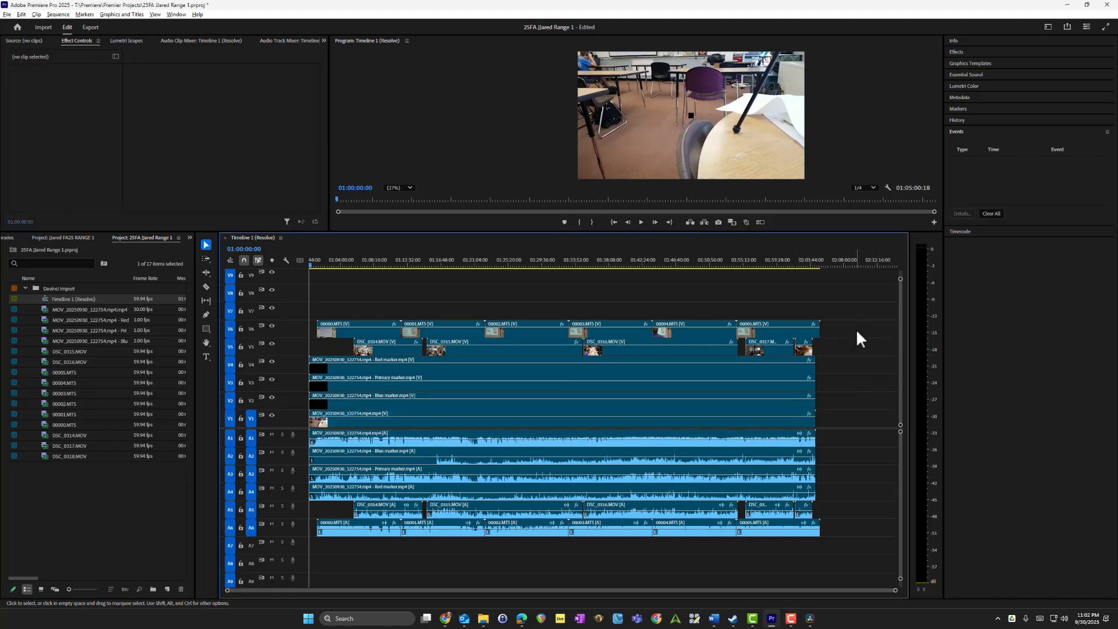
{"action": "left_click_drag", "start_coordinate": [856, 328], "coordinate": [359, 335]}
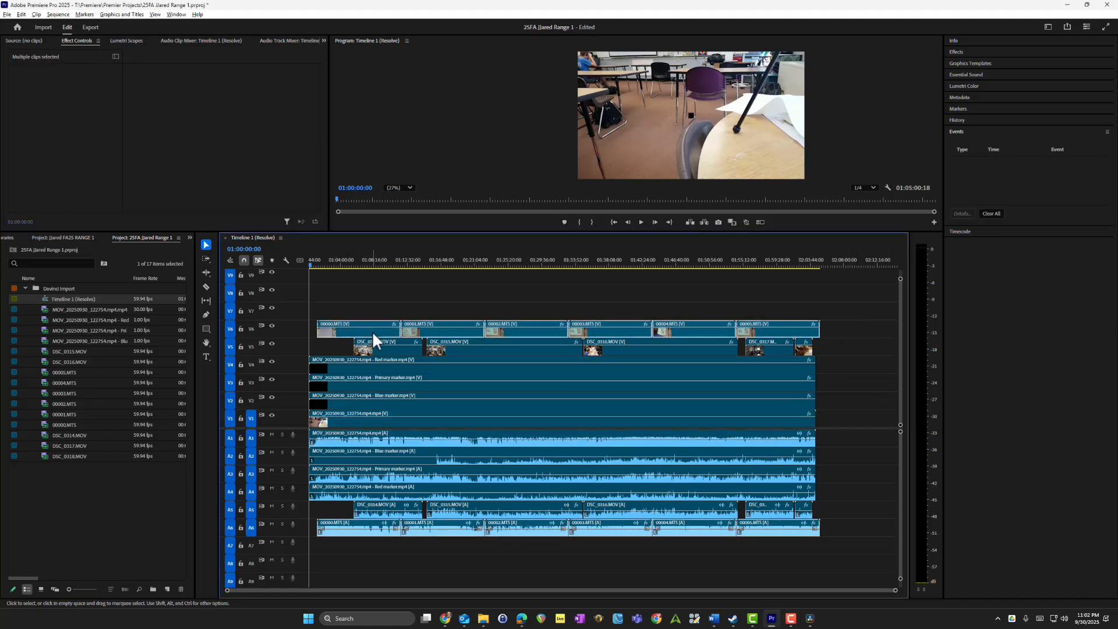
{"action": "right_click", "coordinate": [372, 333]}
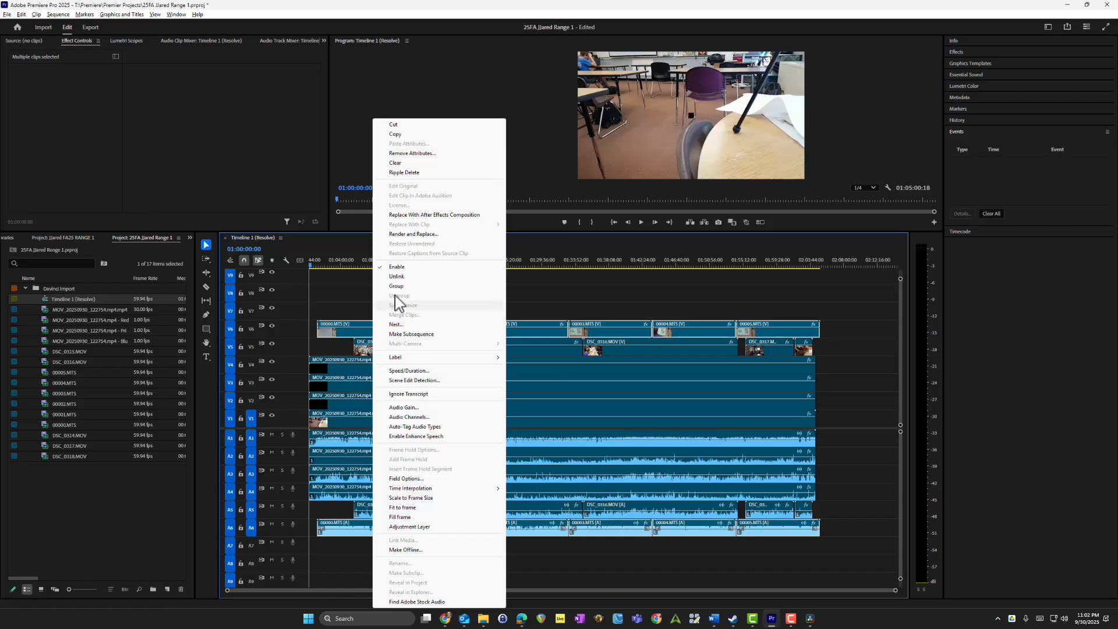
{"action": "left_click", "coordinate": [429, 334]}
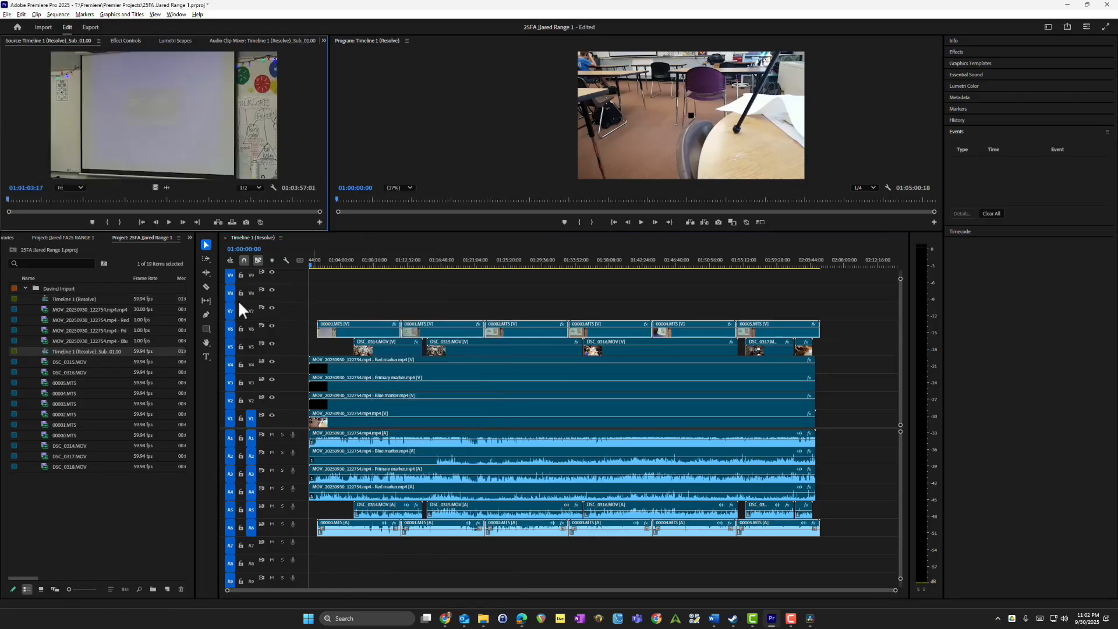
Step: Rename the new subsequence in the Davinci Import bin as Sony Subsequence
{"action": "left_click", "coordinate": [87, 353]}
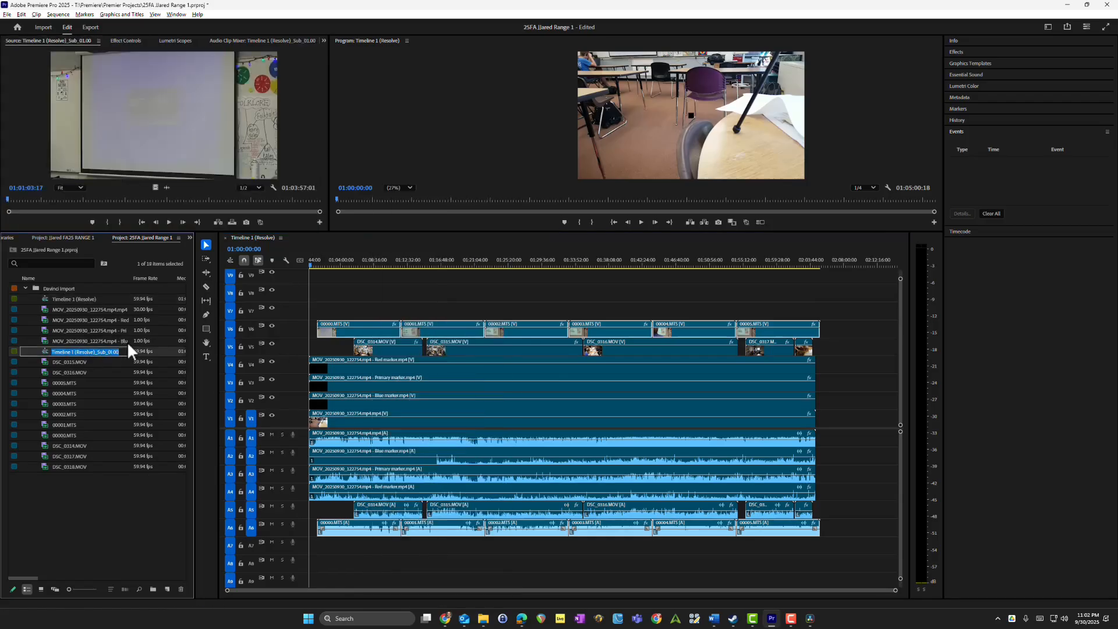
{"action": "type", "text": "Sony Sub"}
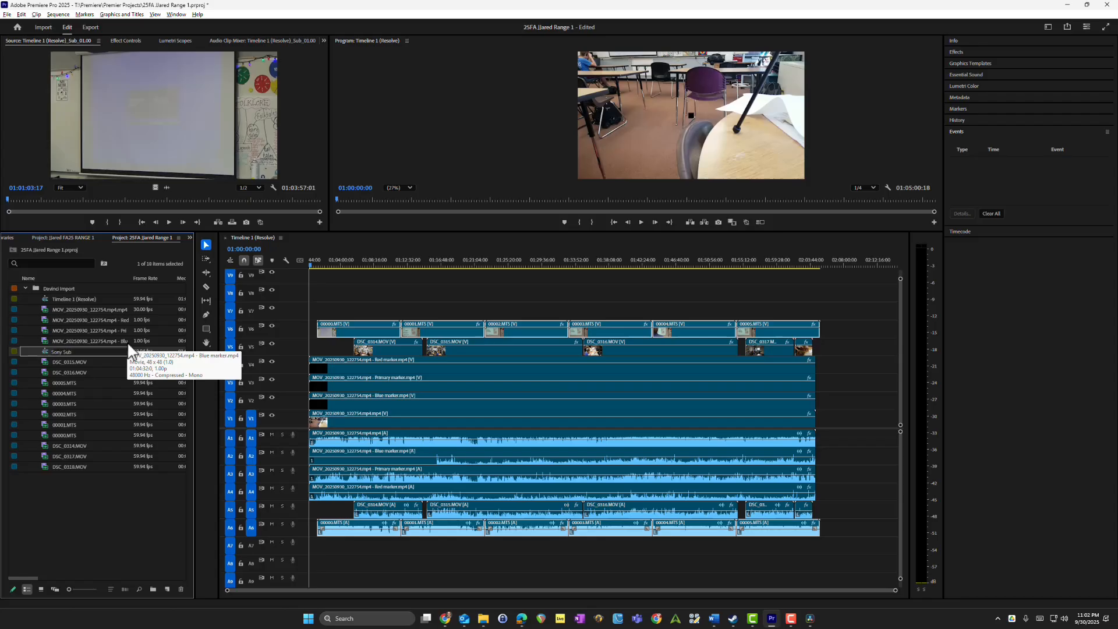
{"action": "type", "text": "sequence"}
{"action": "key", "text": "Tab"}
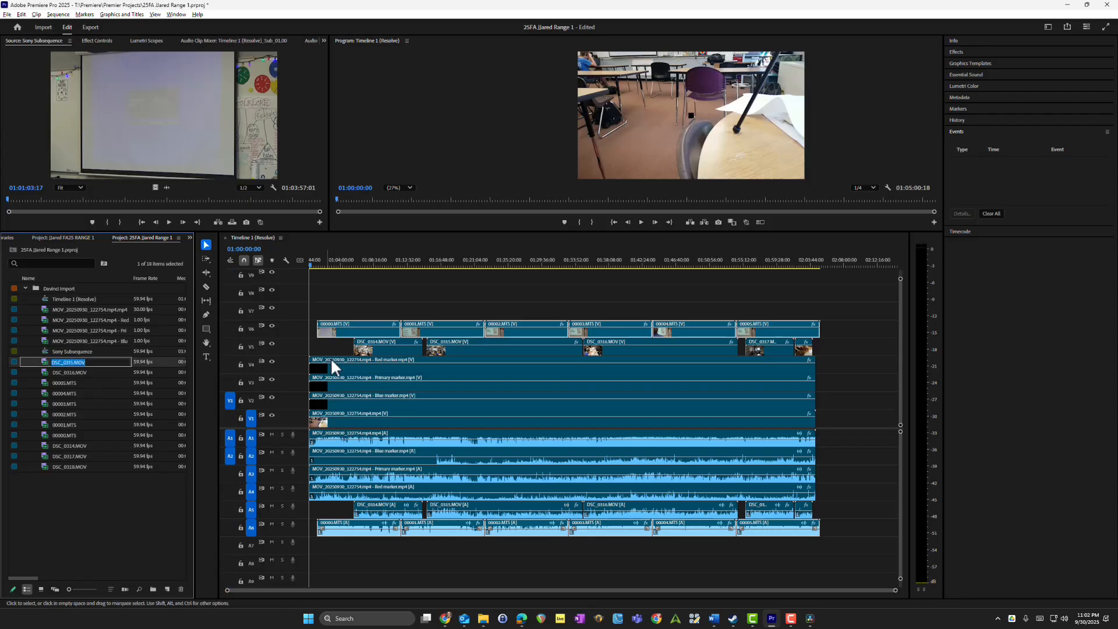
Step: Make a subsequence from all the linked DSC clips on video track 5 and audio track 5
{"action": "left_click", "coordinate": [377, 350]}
{"action": "left_click", "coordinate": [340, 345]}
{"action": "left_click_drag", "start_coordinate": [846, 349], "coordinate": [376, 344]}
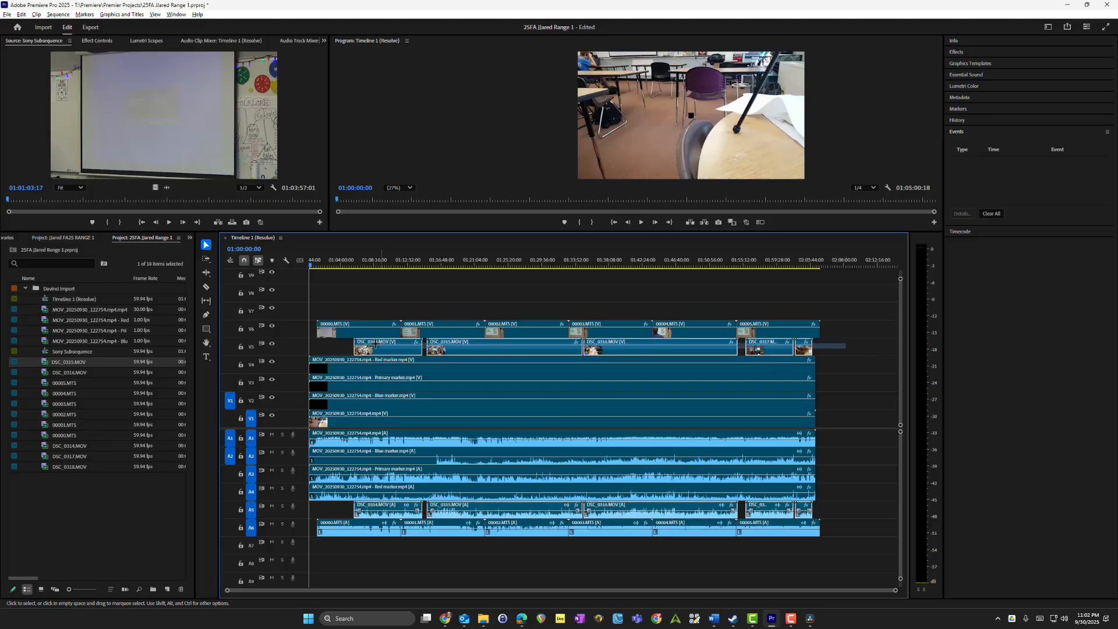
{"action": "right_click", "coordinate": [376, 343]}
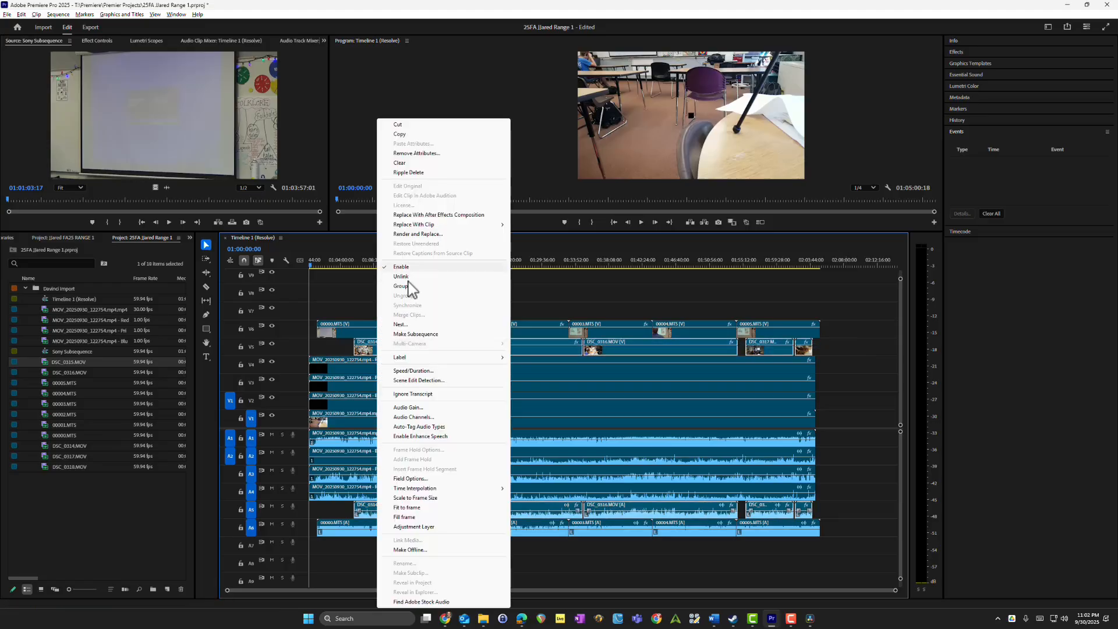
{"action": "left_click", "coordinate": [416, 334]}
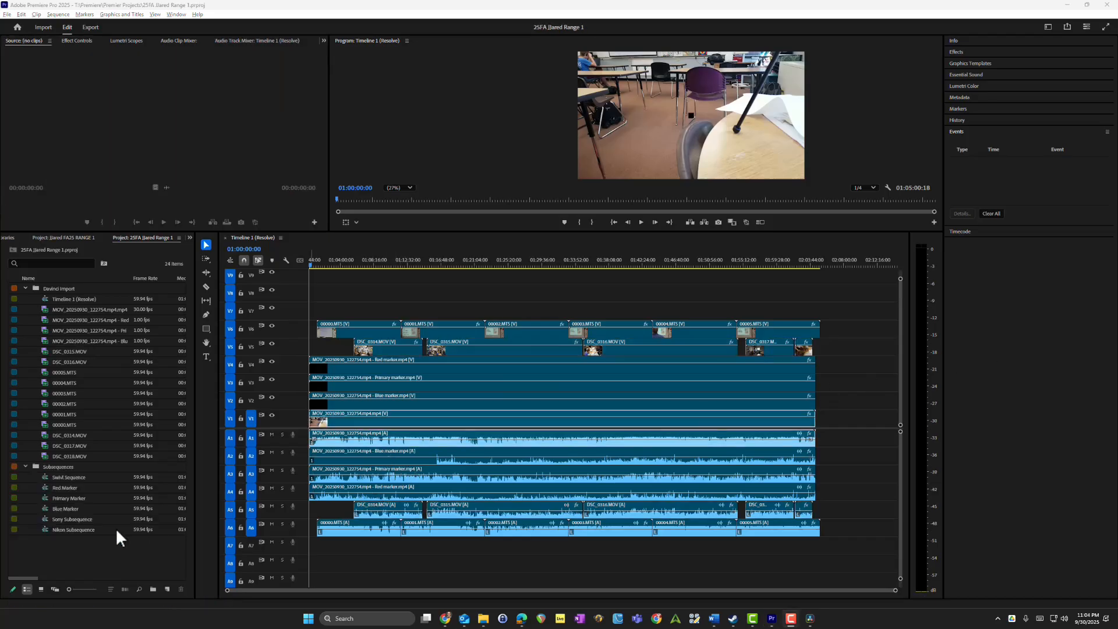
Step: Select all six sequences in the Subsequences bin and start creating a multi-camera source sequence from them
{"action": "left_click", "coordinate": [81, 478]}
{"action": "left_click", "coordinate": [75, 526]}
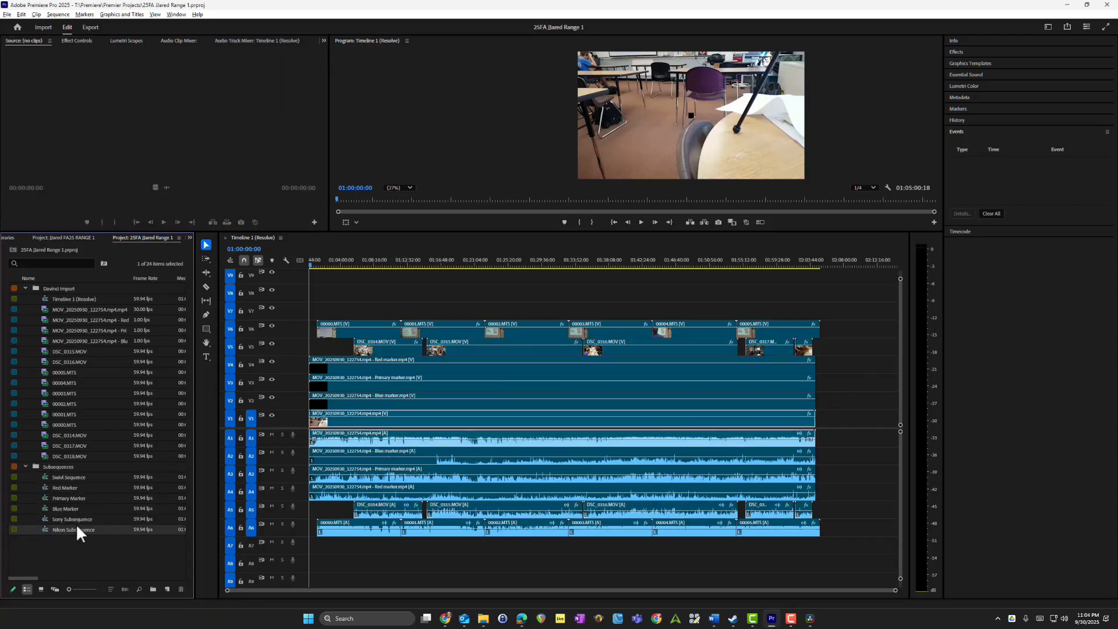
{"action": "left_click", "coordinate": [88, 546]}
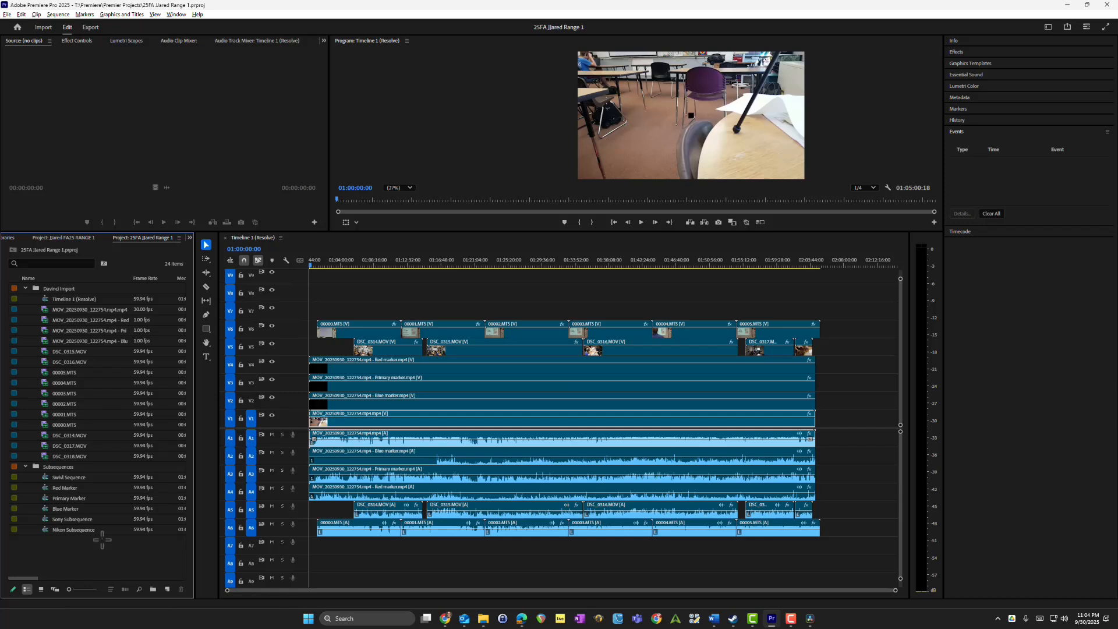
{"action": "left_click_drag", "start_coordinate": [111, 550], "coordinate": [63, 477]}
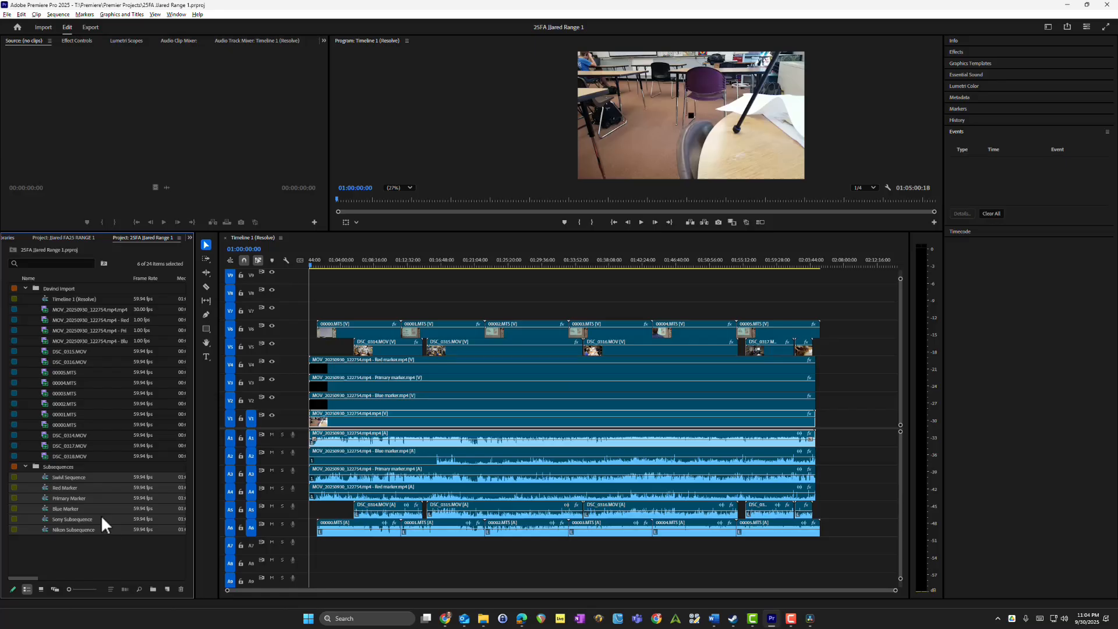
{"action": "right_click", "coordinate": [80, 475]}
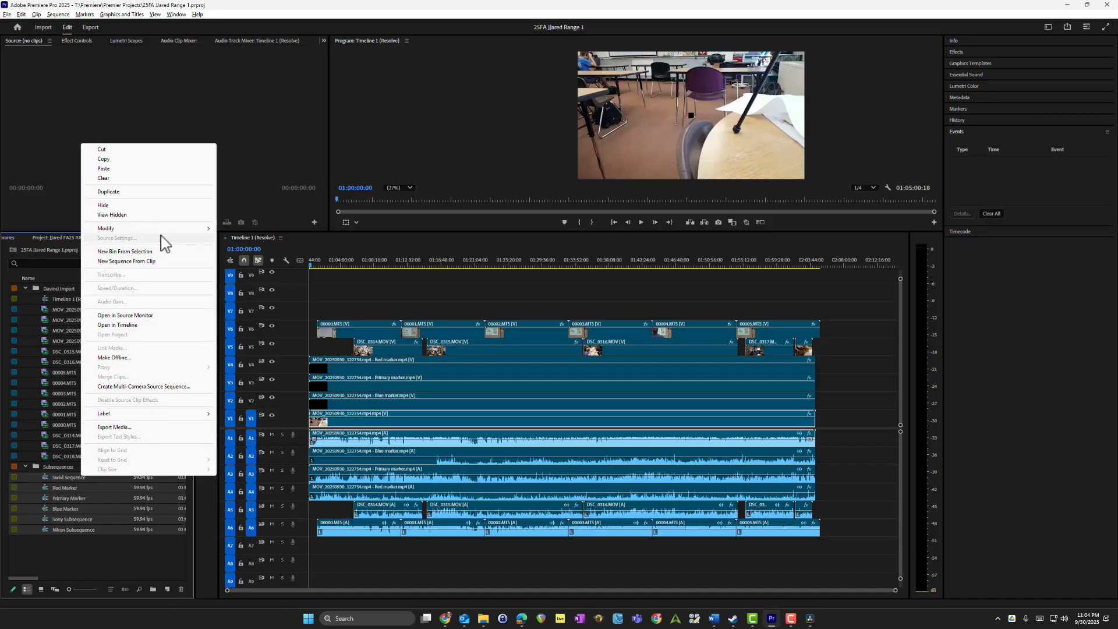
{"action": "left_click", "coordinate": [146, 387]}
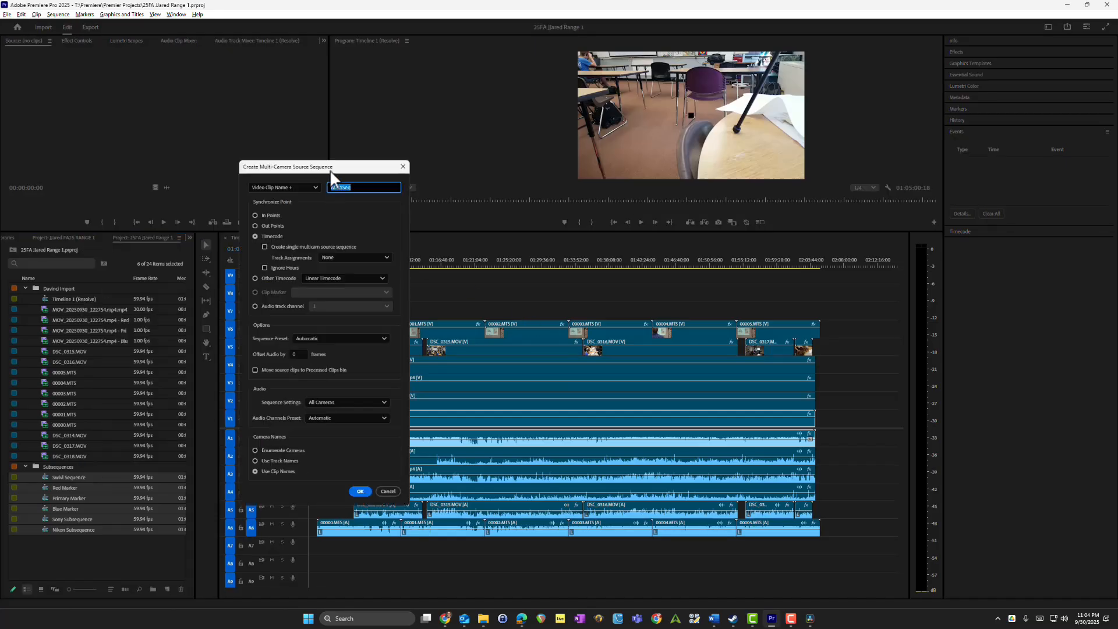
Step: Set the synchronize point to Timecode and enable creating a single multicam source sequence
{"action": "left_click_drag", "start_coordinate": [329, 169], "coordinate": [402, 196]}
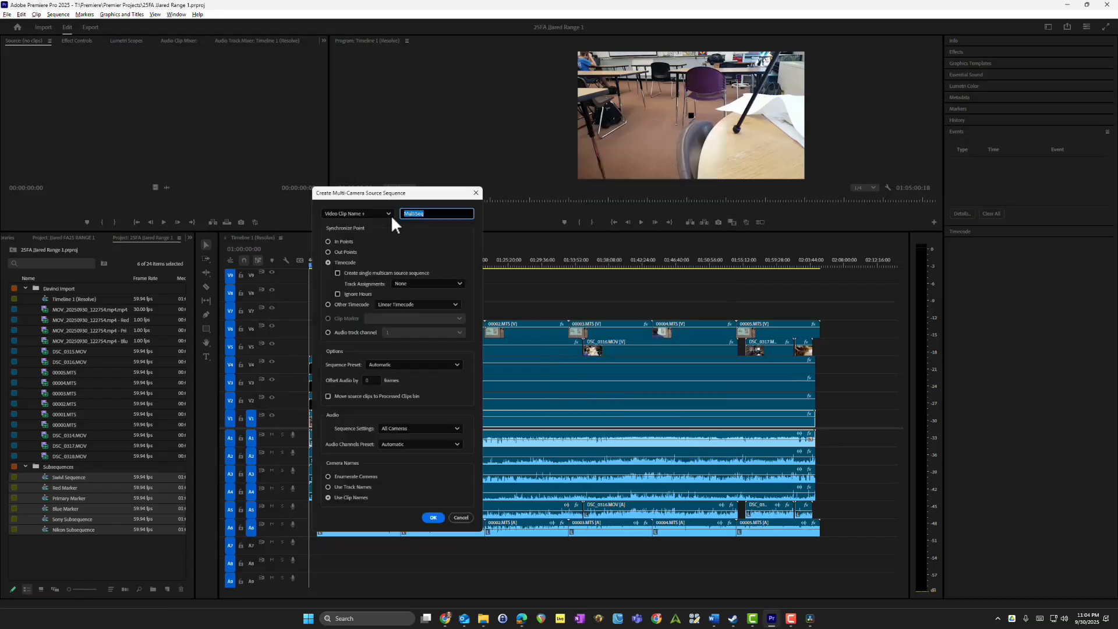
{"action": "left_click", "coordinate": [342, 262]}
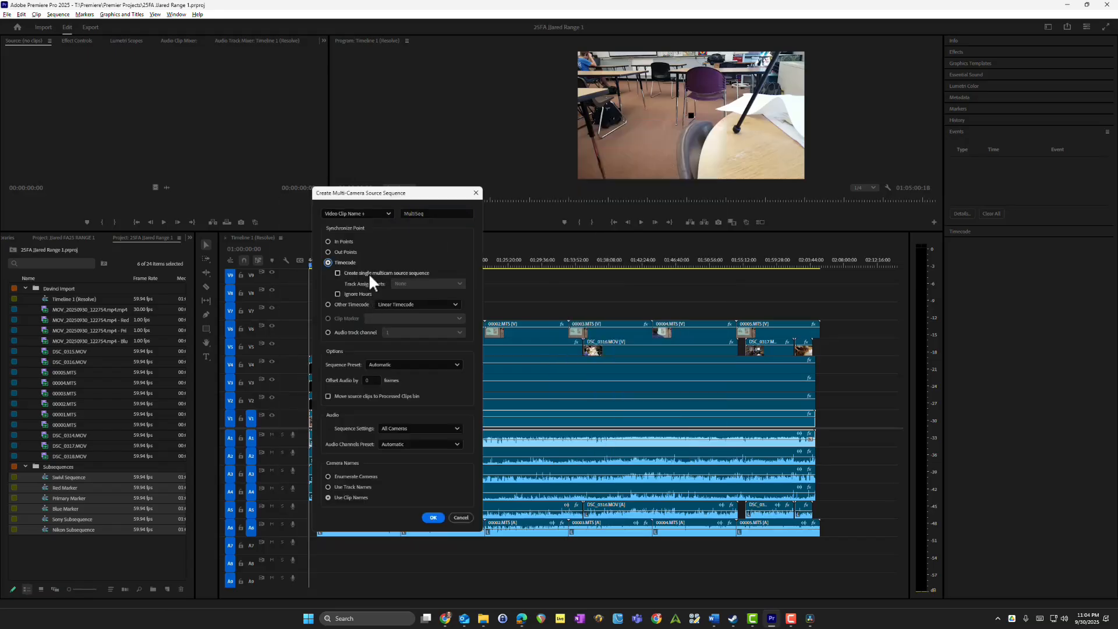
{"action": "left_click", "coordinate": [369, 273]}
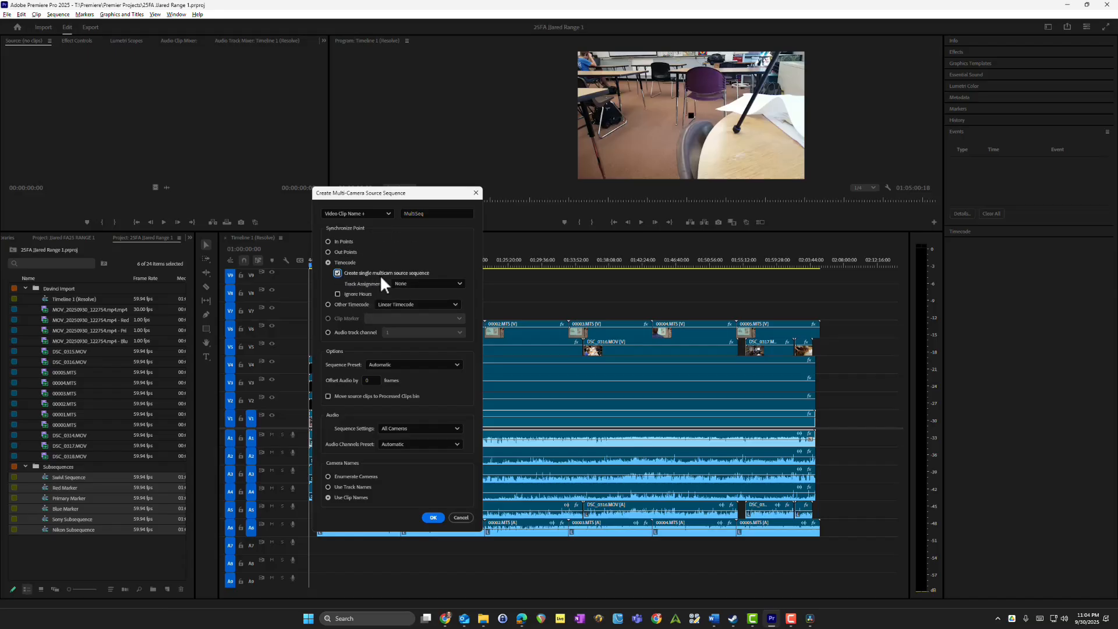
Step: Keep the audio sequence settings at All Cameras and the channels preset at Automatic, and create the multi-camera source sequence
{"action": "left_click", "coordinate": [389, 429]}
{"action": "left_click", "coordinate": [405, 431]}
{"action": "left_click", "coordinate": [412, 444]}
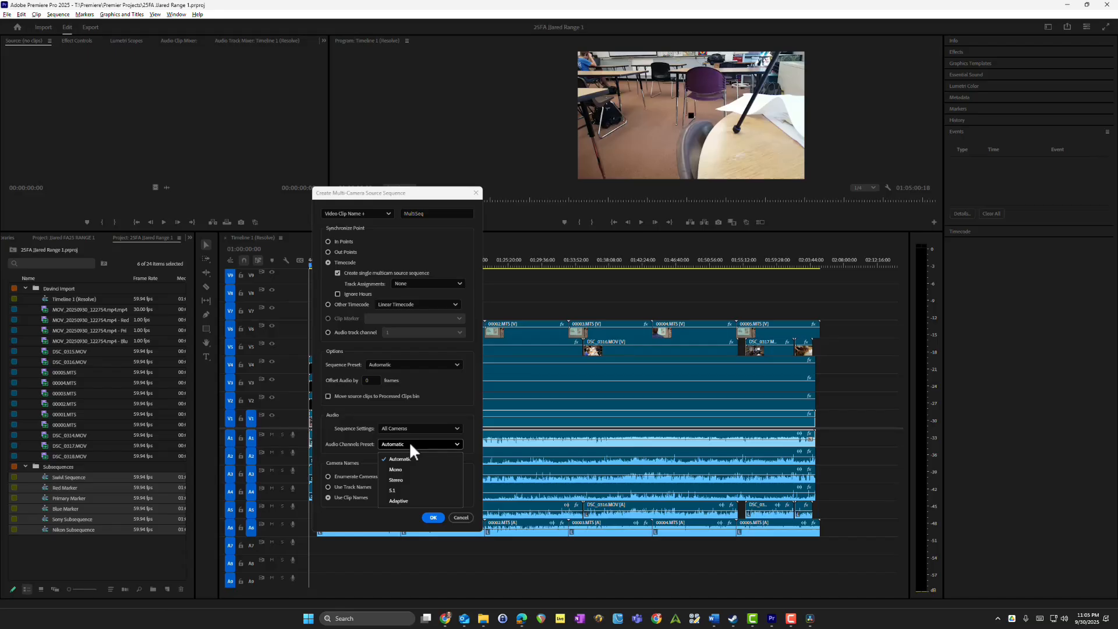
{"action": "left_click", "coordinate": [410, 442]}
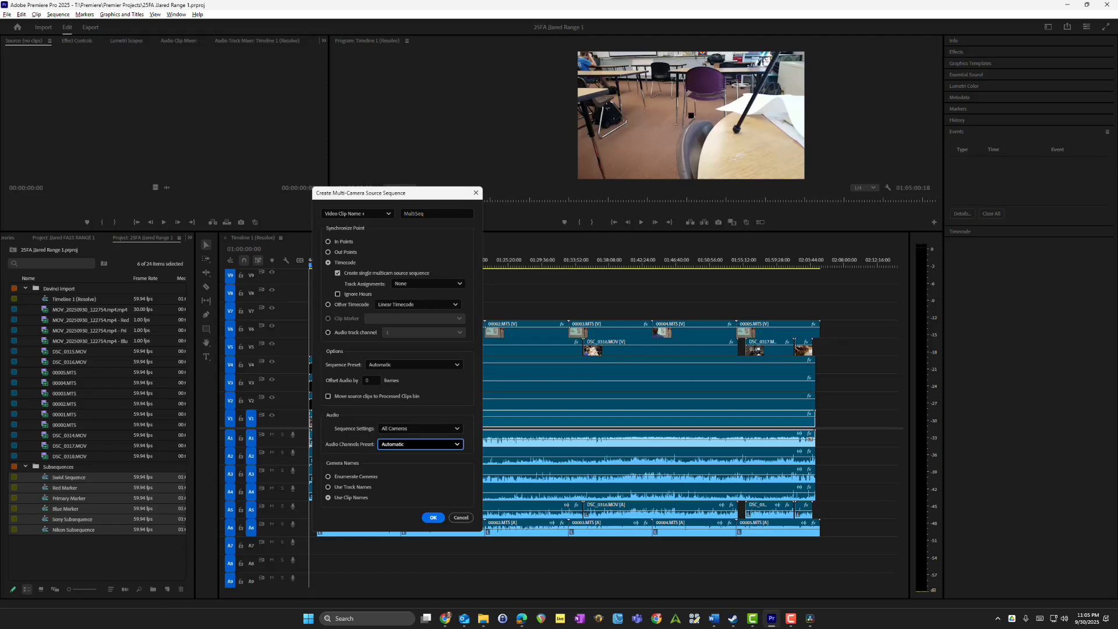
{"action": "left_click_drag", "start_coordinate": [444, 215], "coordinate": [342, 216]}
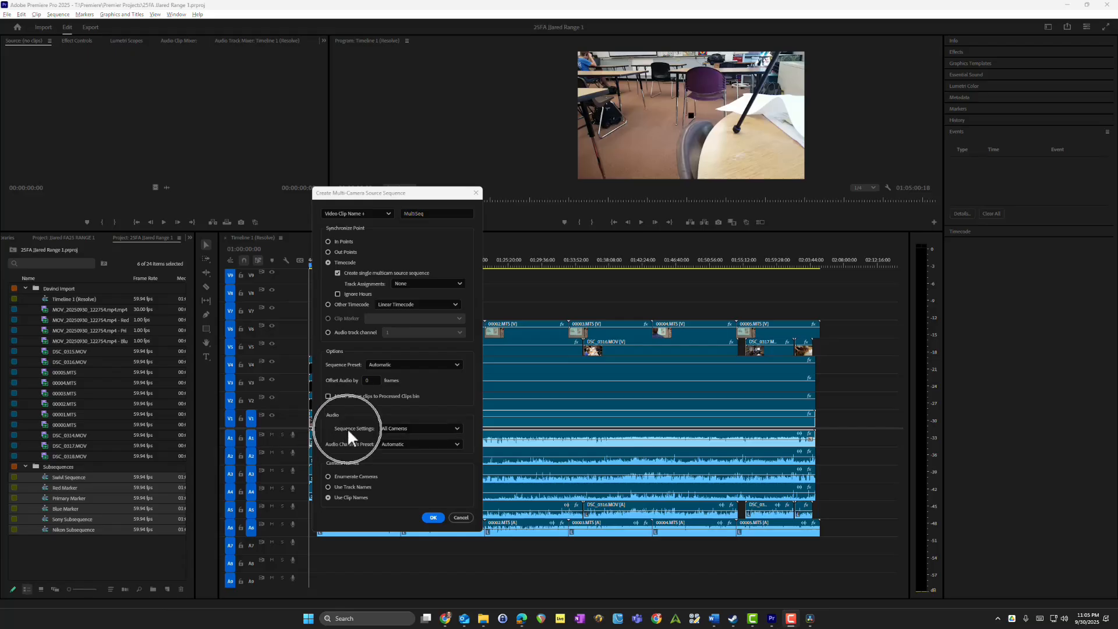
{"action": "left_click", "coordinate": [407, 428]}
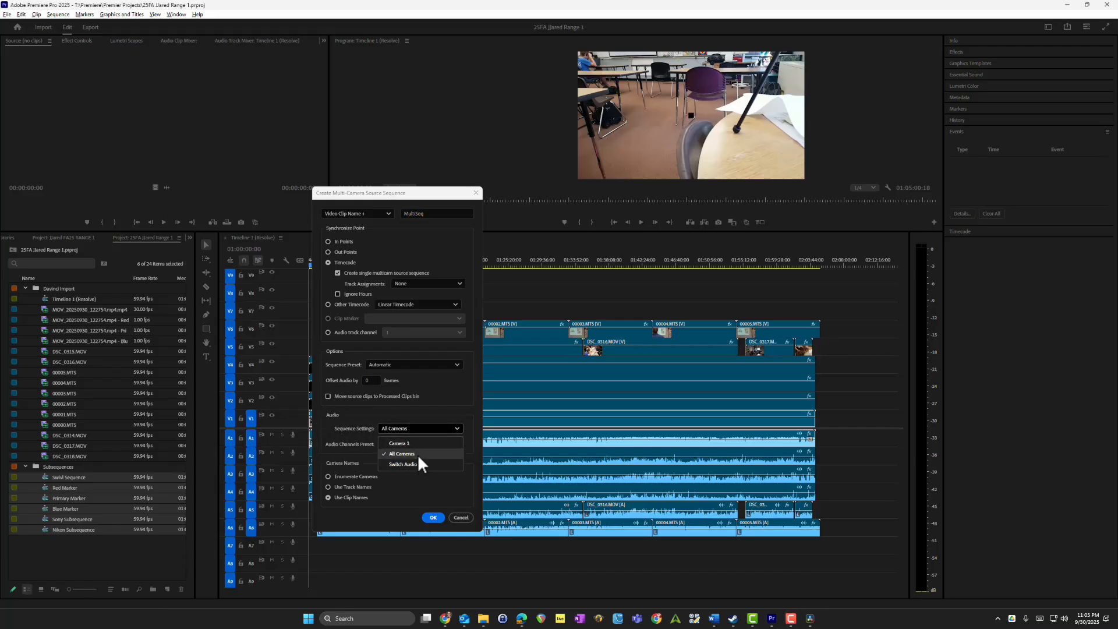
{"action": "left_click", "coordinate": [430, 429]}
{"action": "left_click", "coordinate": [405, 427]}
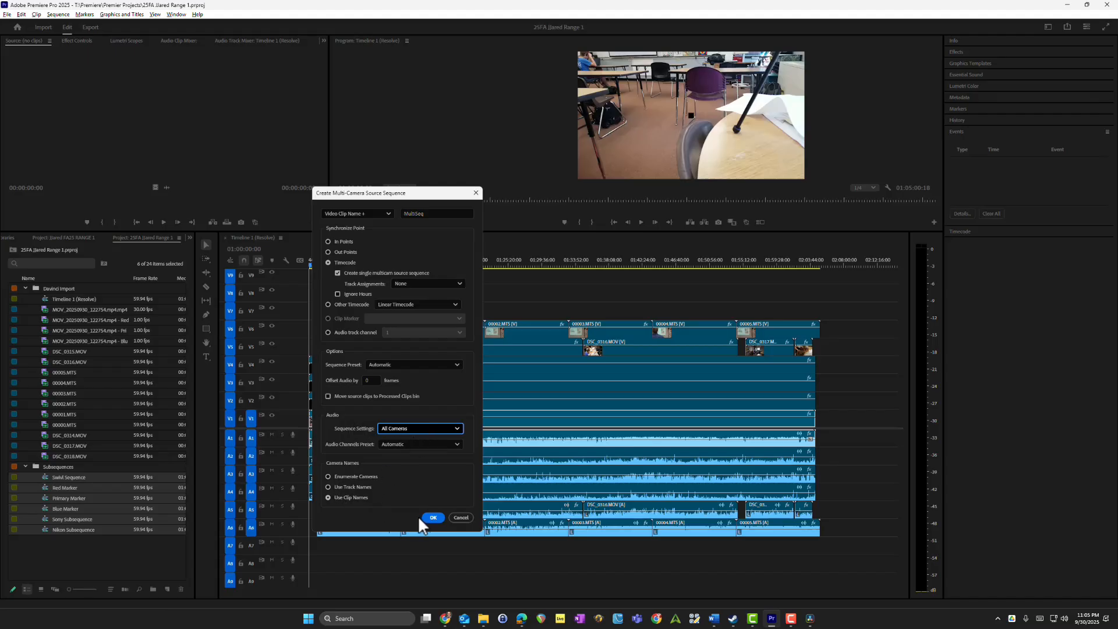
{"action": "left_click", "coordinate": [432, 518]}
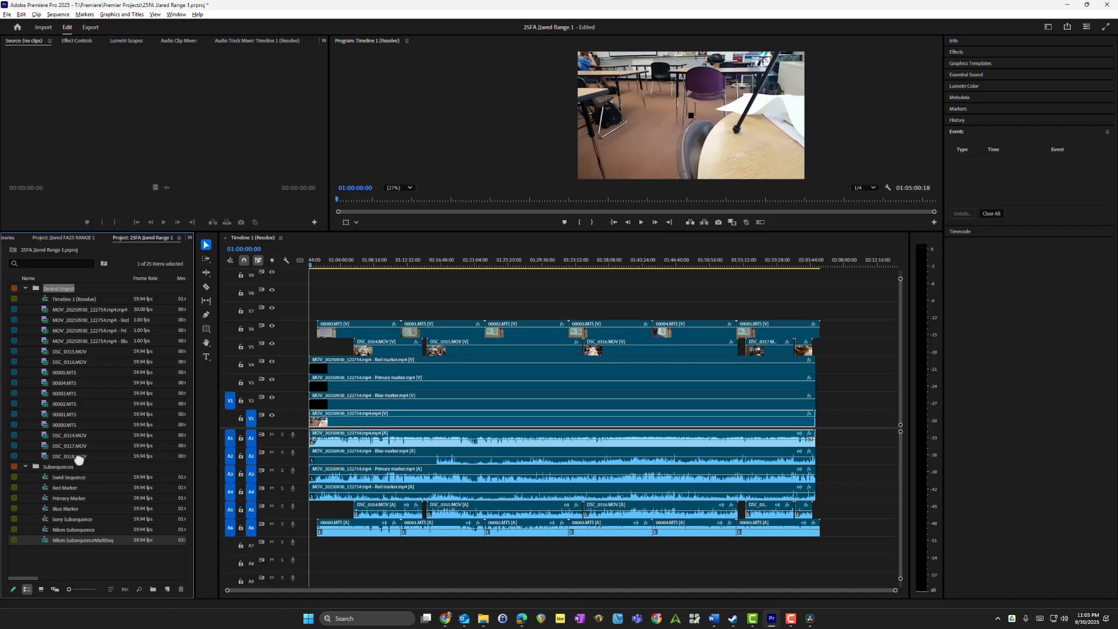
Step: Move the Nikon SubsequenceMultiSeq out of its bin to the project's root level and collapse the Subsequences and Davinci Import bins
{"action": "left_click", "coordinate": [29, 562]}
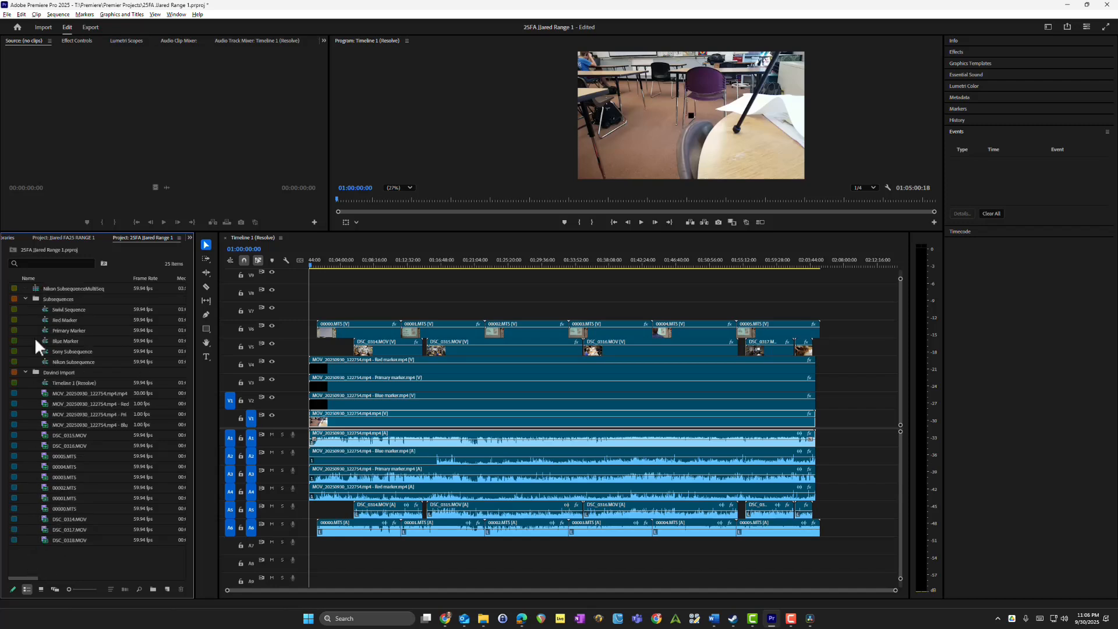
{"action": "left_click", "coordinate": [25, 300]}
{"action": "left_click", "coordinate": [25, 309]}
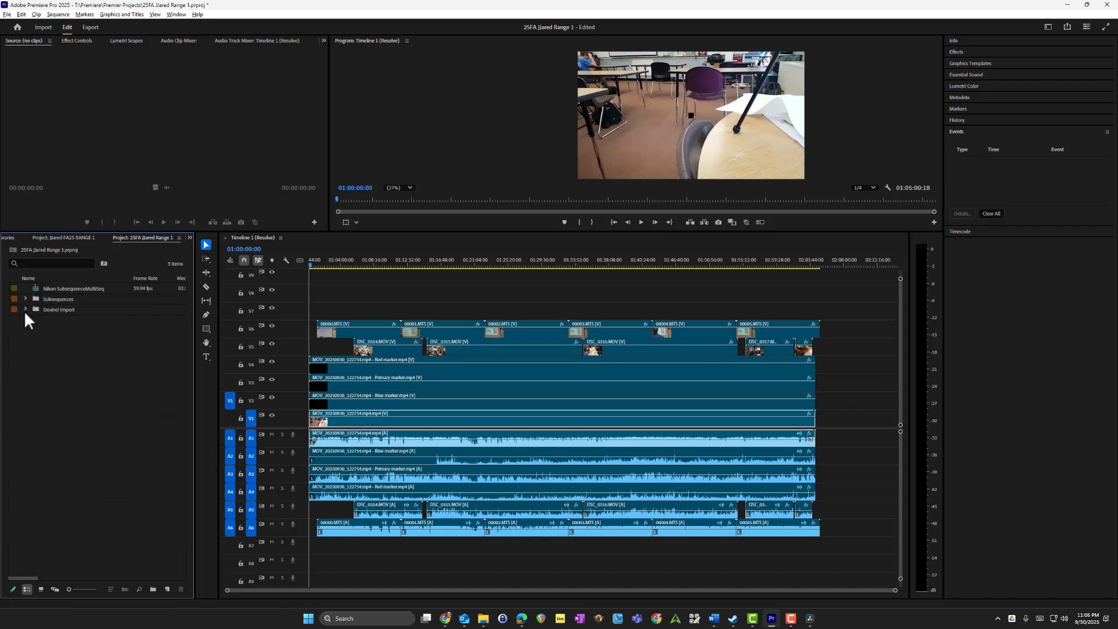
Step: Open the Nikon SubsequenceMultiSeq in the Source Monitor to view its camera angles
{"action": "left_click", "coordinate": [60, 292]}
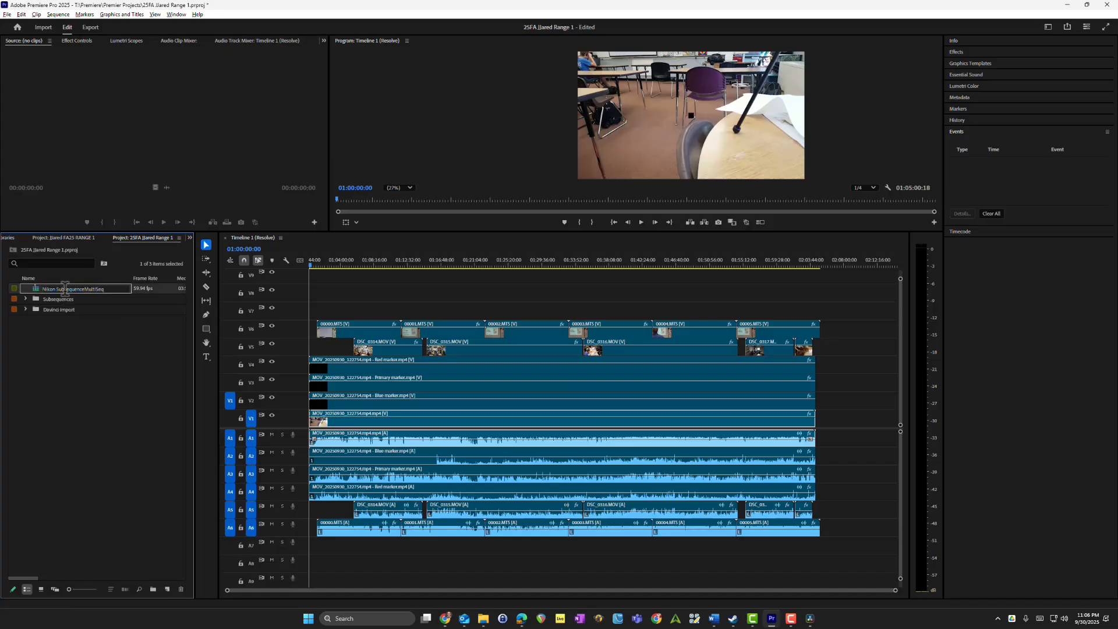
{"action": "double_click", "coordinate": [139, 292]}
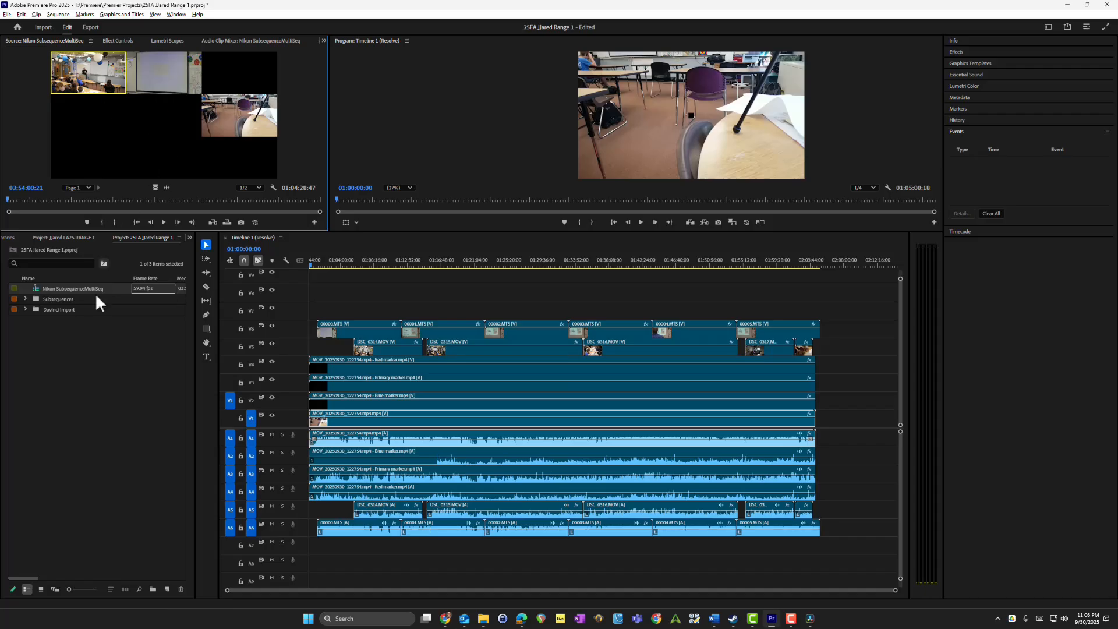
{"action": "left_click", "coordinate": [89, 317]}
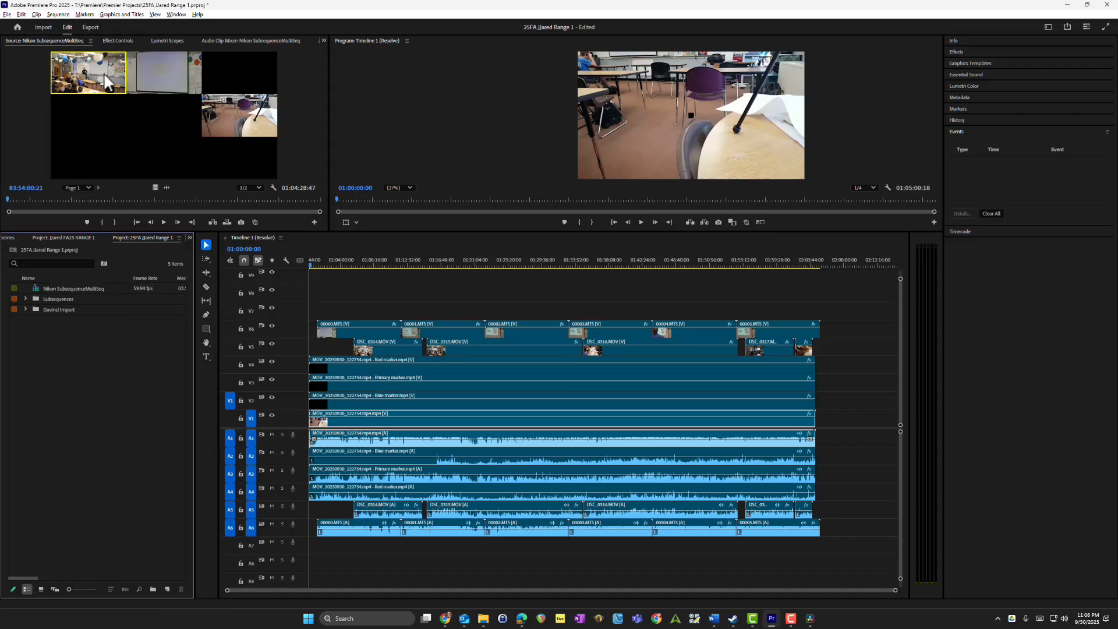
Step: Open the Nikon SubsequenceMultiSeq in the timeline to show its nested camera sequences
{"action": "left_click", "coordinate": [55, 289]}
{"action": "right_click", "coordinate": [55, 289]}
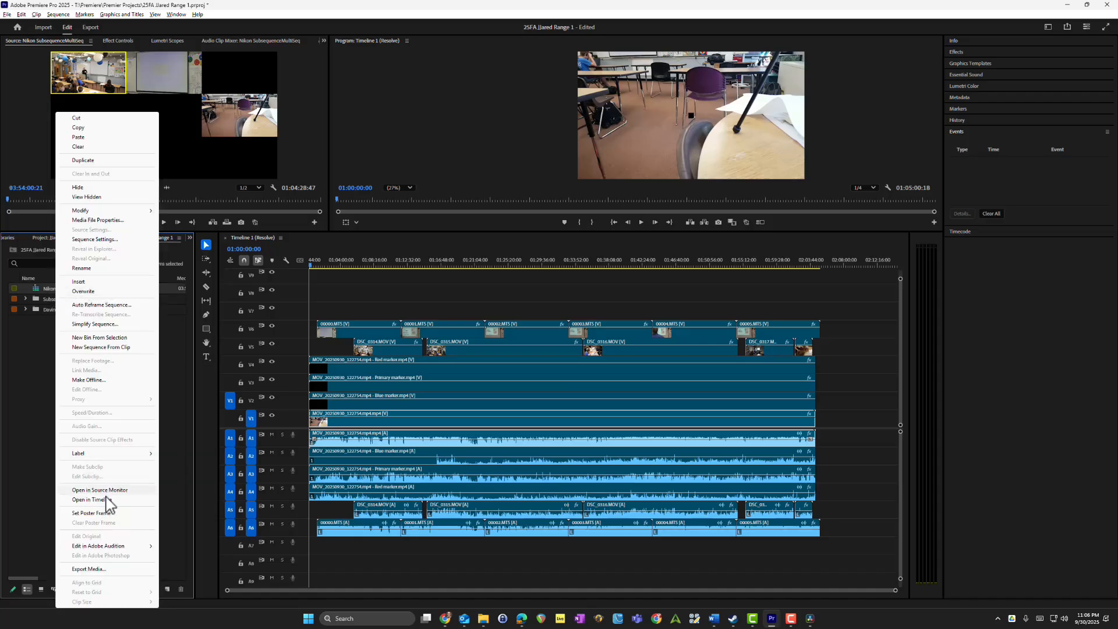
{"action": "left_click", "coordinate": [124, 499]}
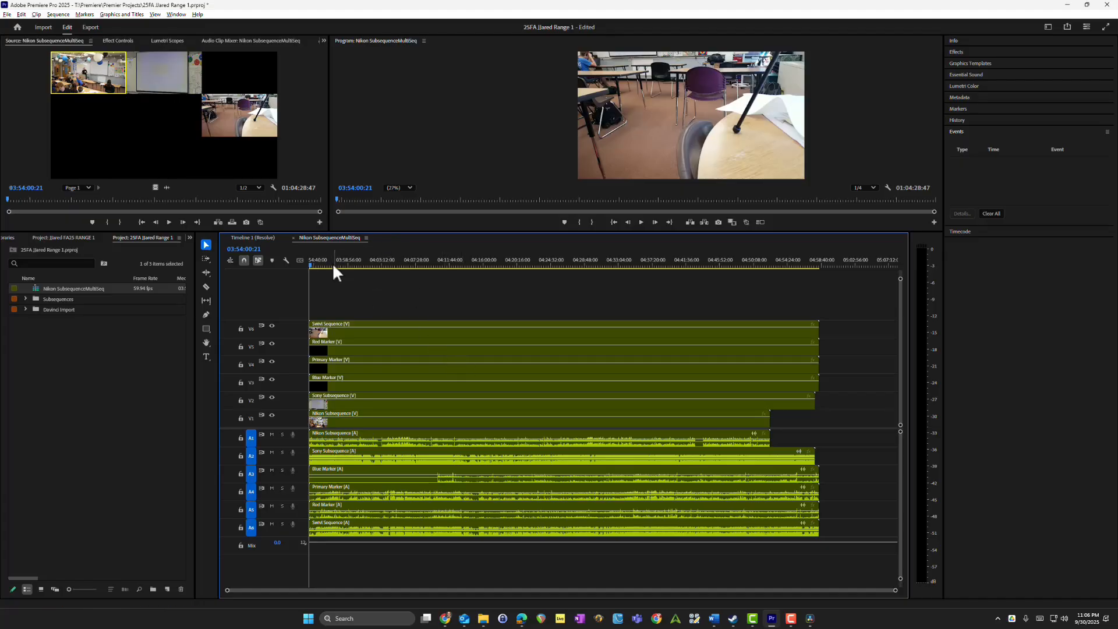
Step: Scrub the multicam sequence to about 04:21:27 and try toggling the multi-camera view in the Program Monitor
{"action": "left_click_drag", "start_coordinate": [333, 265], "coordinate": [527, 255]}
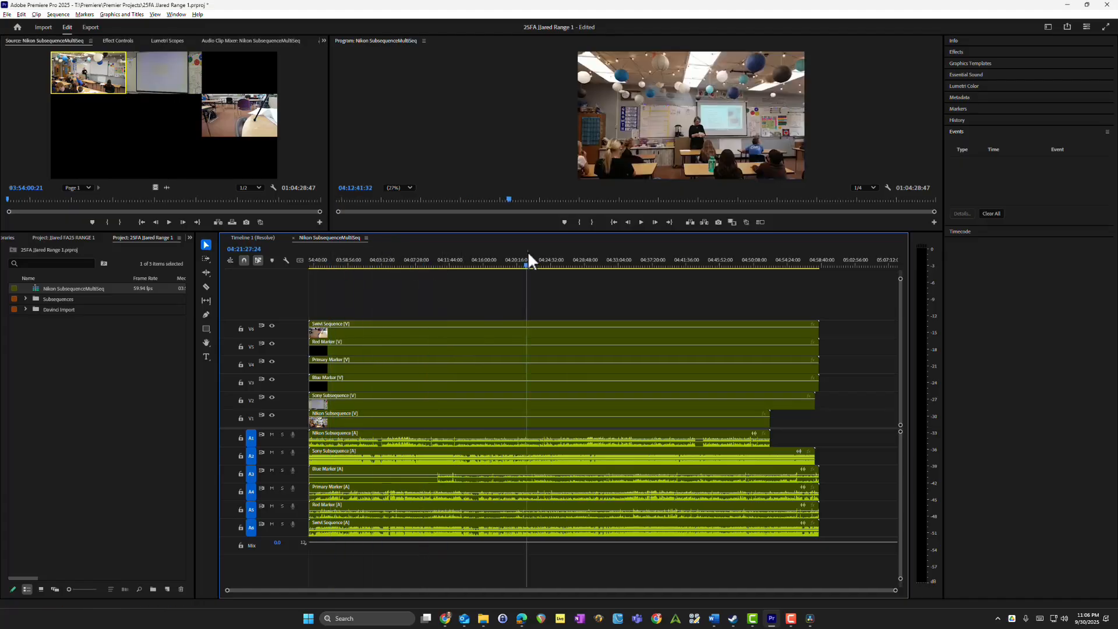
{"action": "left_click", "coordinate": [760, 222]}
{"action": "left_click", "coordinate": [760, 221]}
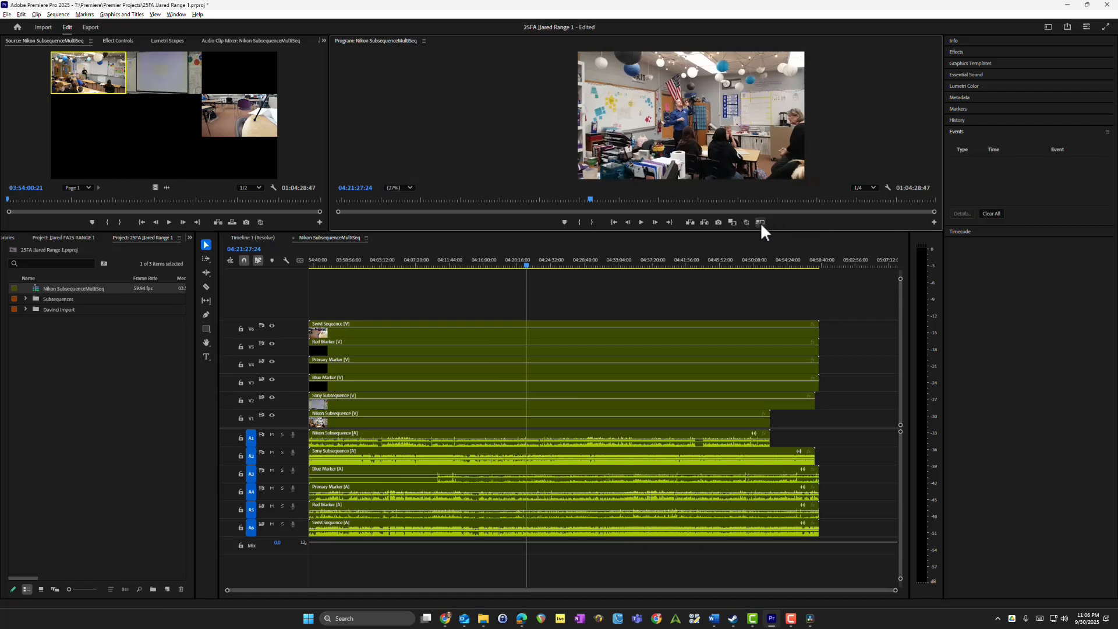
Step: Turn on the multi-camera view in the Program Monitor and create a new sequence from the Nikon SubsequenceMultiSeq clip
{"action": "left_click", "coordinate": [761, 222]}
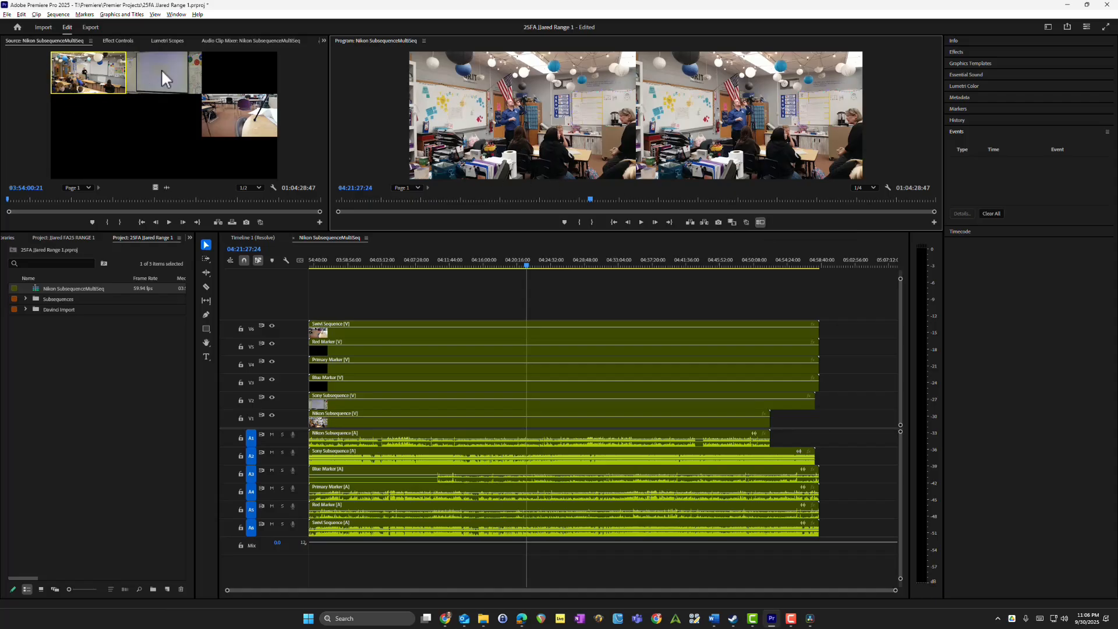
{"action": "left_click", "coordinate": [110, 82]}
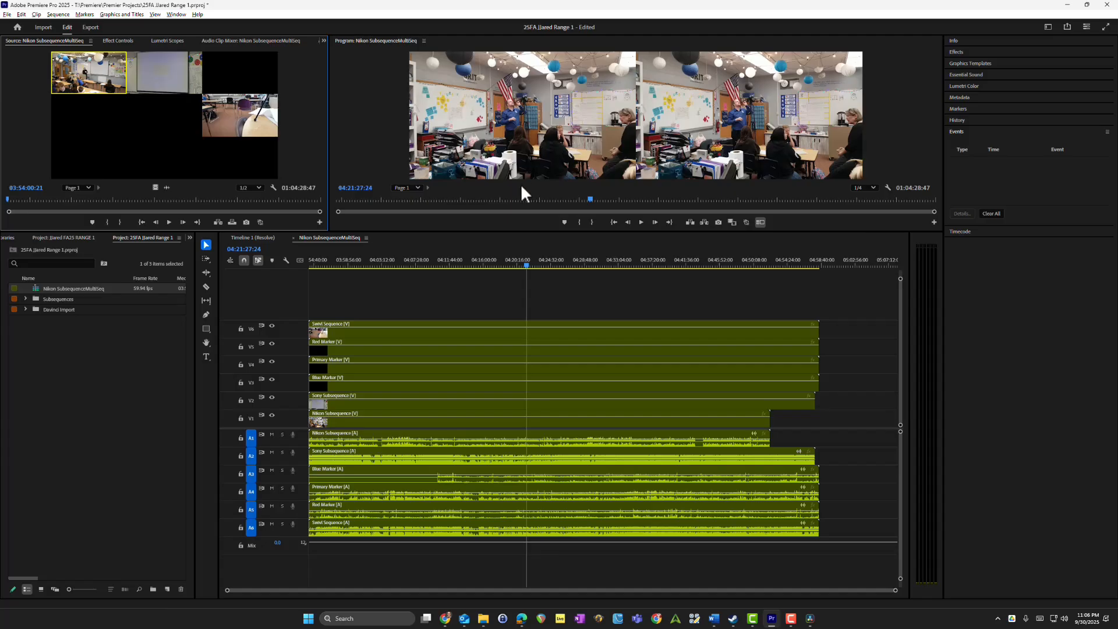
{"action": "right_click", "coordinate": [80, 289]}
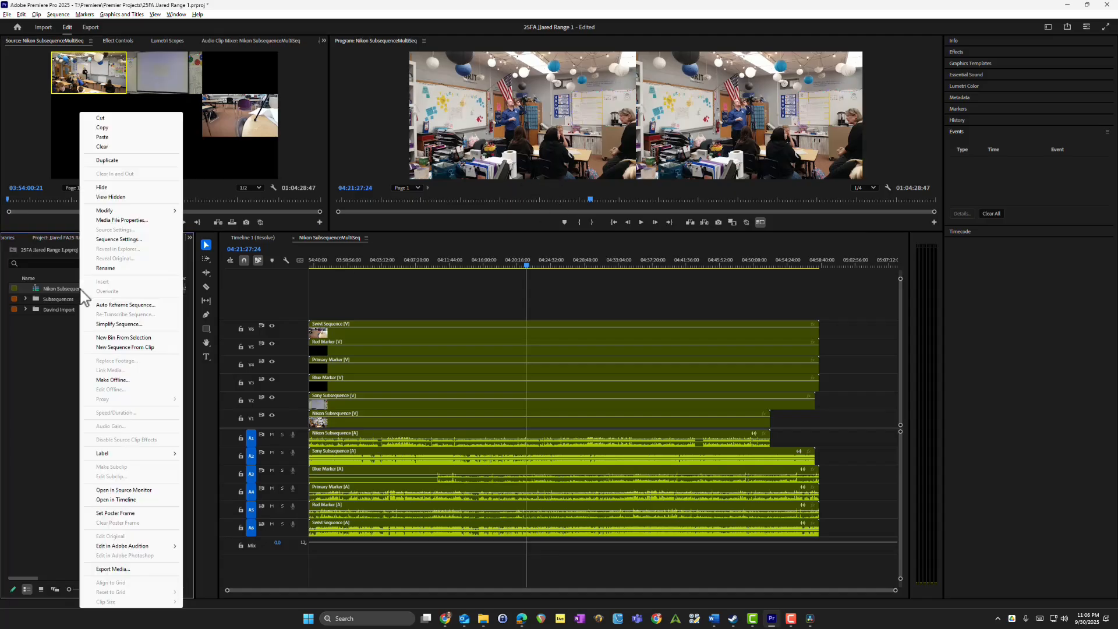
{"action": "left_click", "coordinate": [125, 347]}
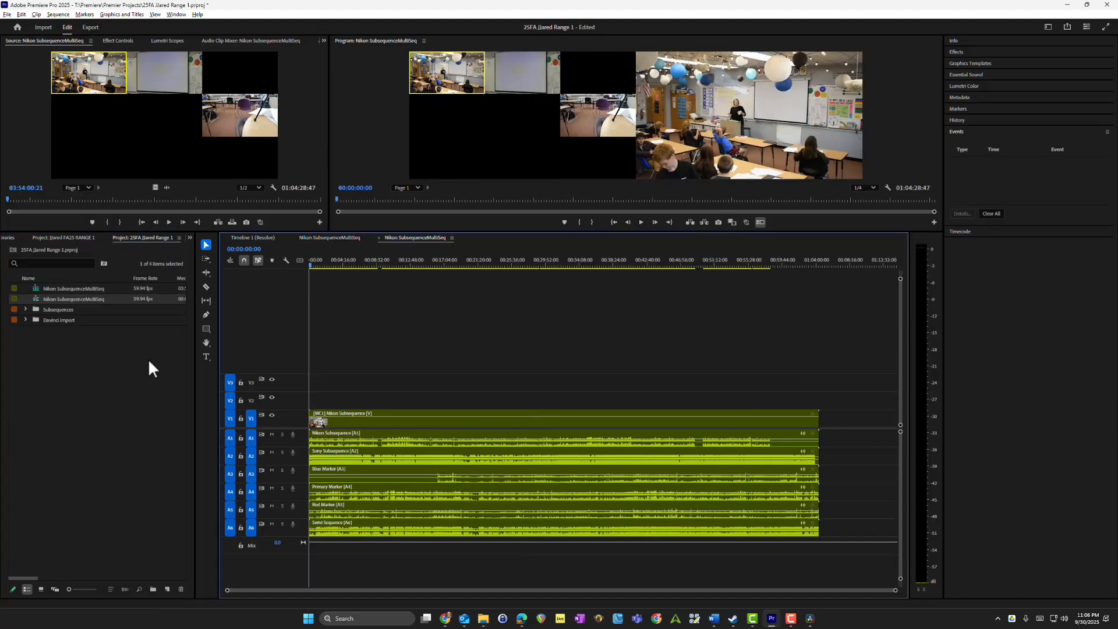
Step: Scrub the new sequence to about 00:17:05, switch its angle to the Swivl Sequence and back to the Nikon Subsequence
{"action": "left_click", "coordinate": [362, 418]}
{"action": "left_click", "coordinate": [381, 263]}
{"action": "left_click_drag", "start_coordinate": [389, 257], "coordinate": [445, 261]}
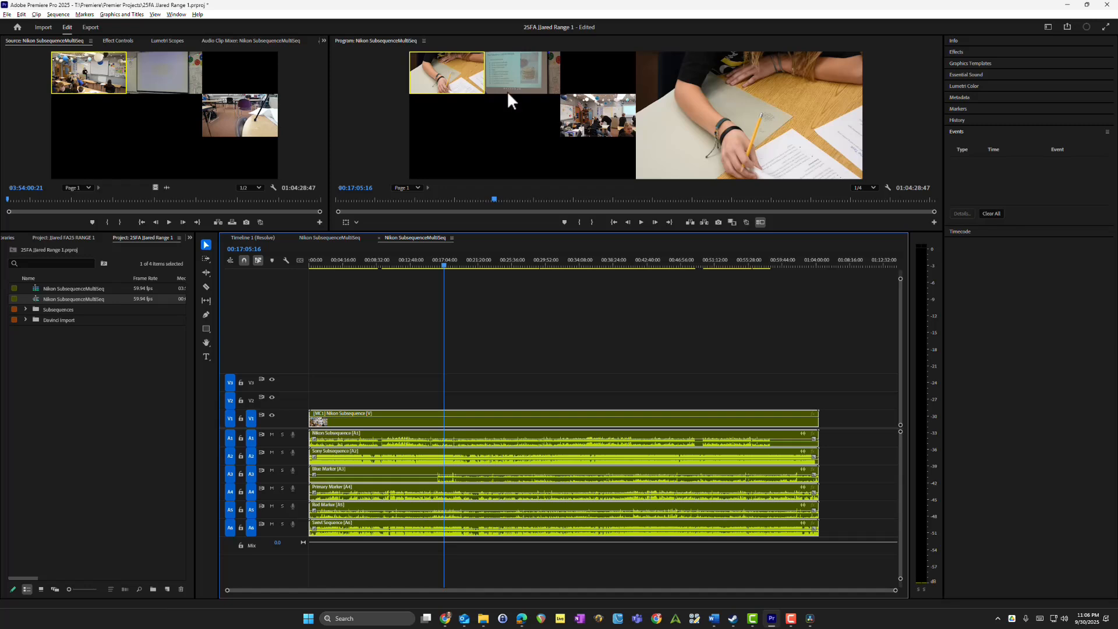
{"action": "left_click", "coordinate": [585, 119]}
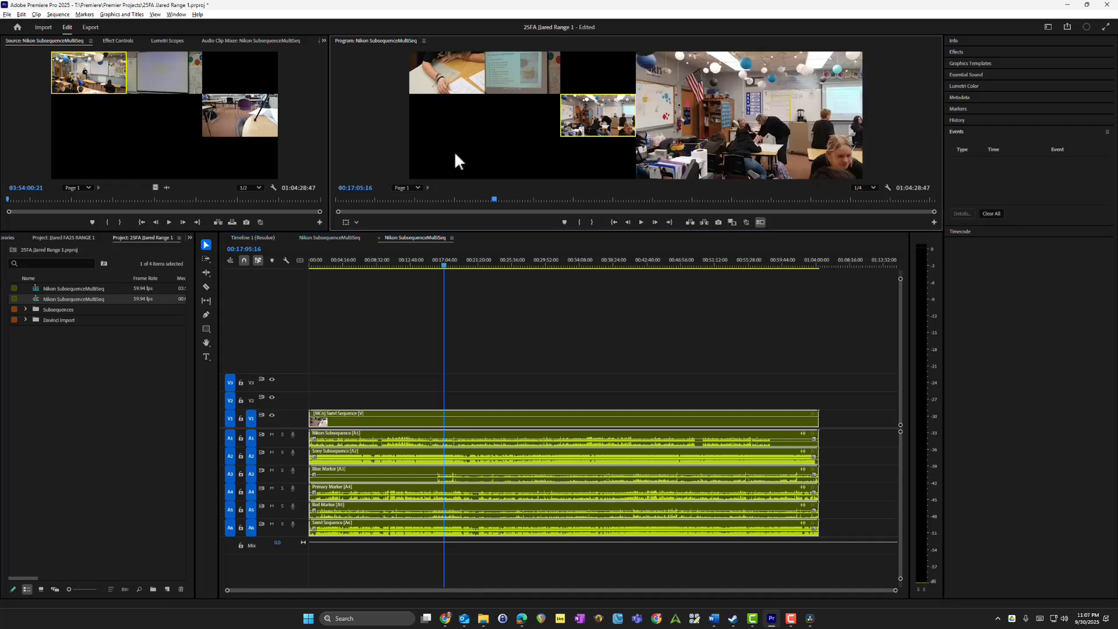
{"action": "left_click", "coordinate": [458, 75]}
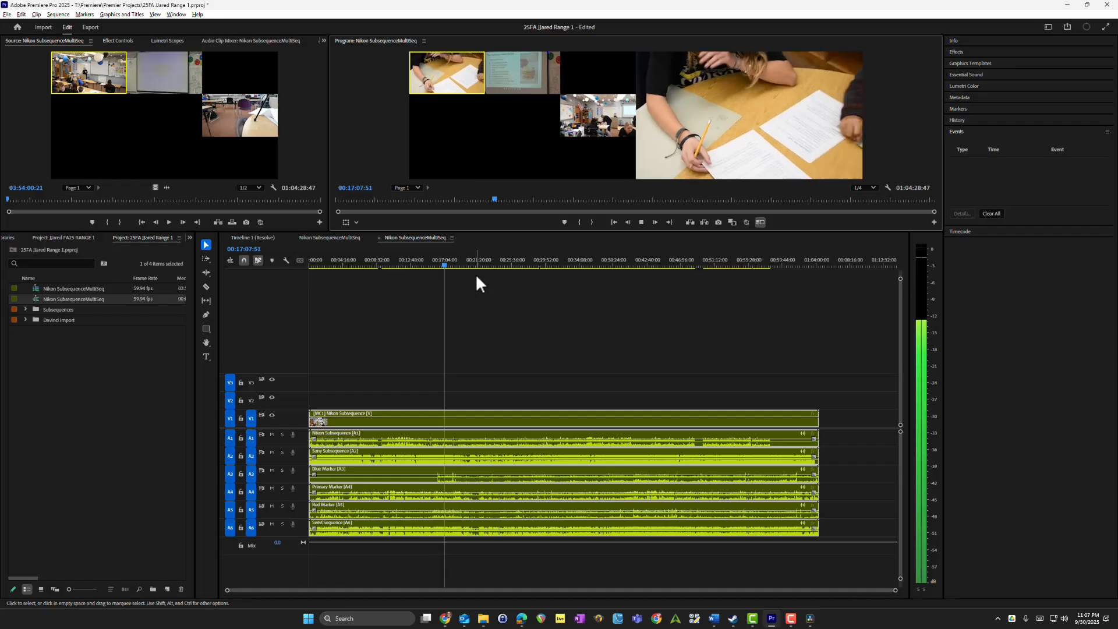
Step: Cut live to camera 2, the Sony Subsequence, during playback at about 00:17:07, then stop and scrub to about 00:19:40
{"action": "key", "text": "2"}
{"action": "key", "text": "space"}
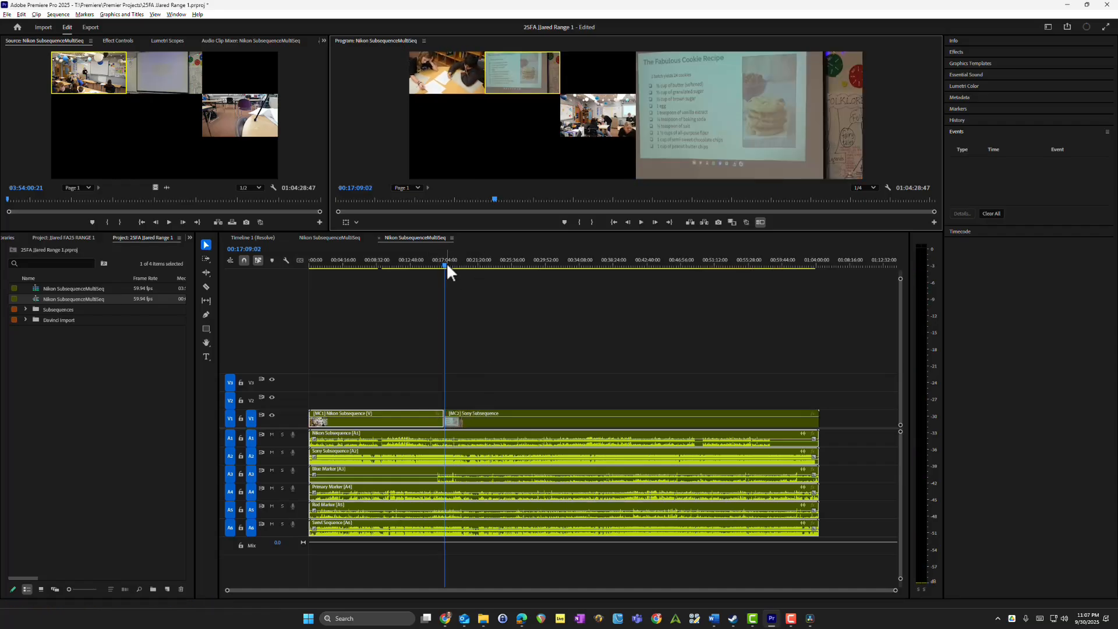
{"action": "mouse_move", "coordinate": [446, 264]}
{"action": "left_mouse_down"}
{"action": "mouse_move", "coordinate": [415, 263]}
{"action": "mouse_move", "coordinate": [466, 263]}
{"action": "left_mouse_up"}
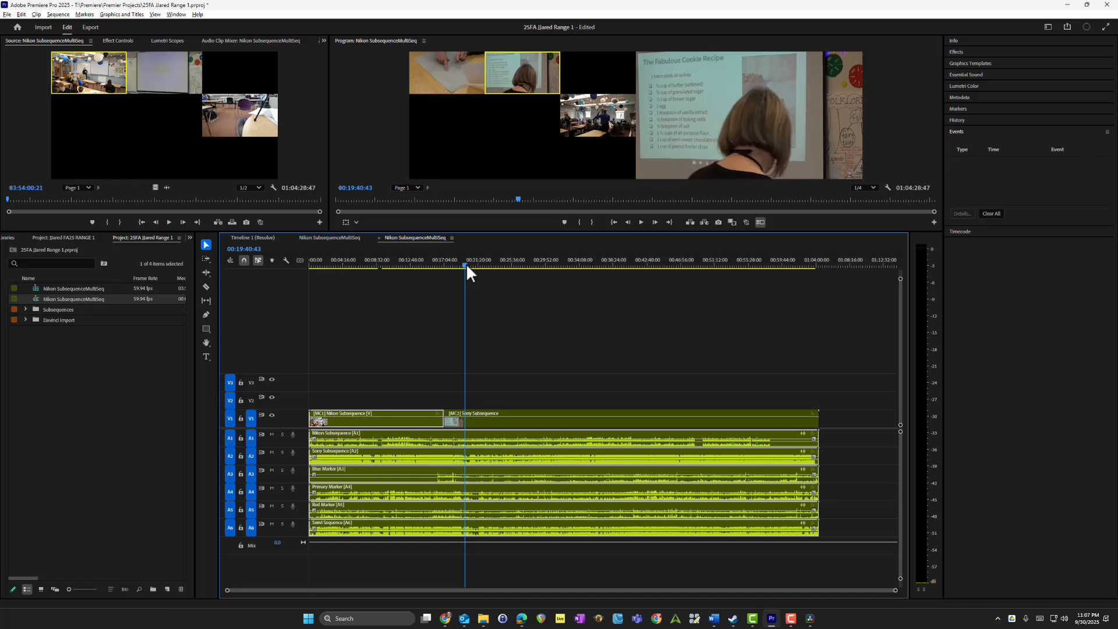
Step: View the multi-camera angle choices for the Sony Subsequence clip without changing its camera
{"action": "right_click", "coordinate": [486, 422]}
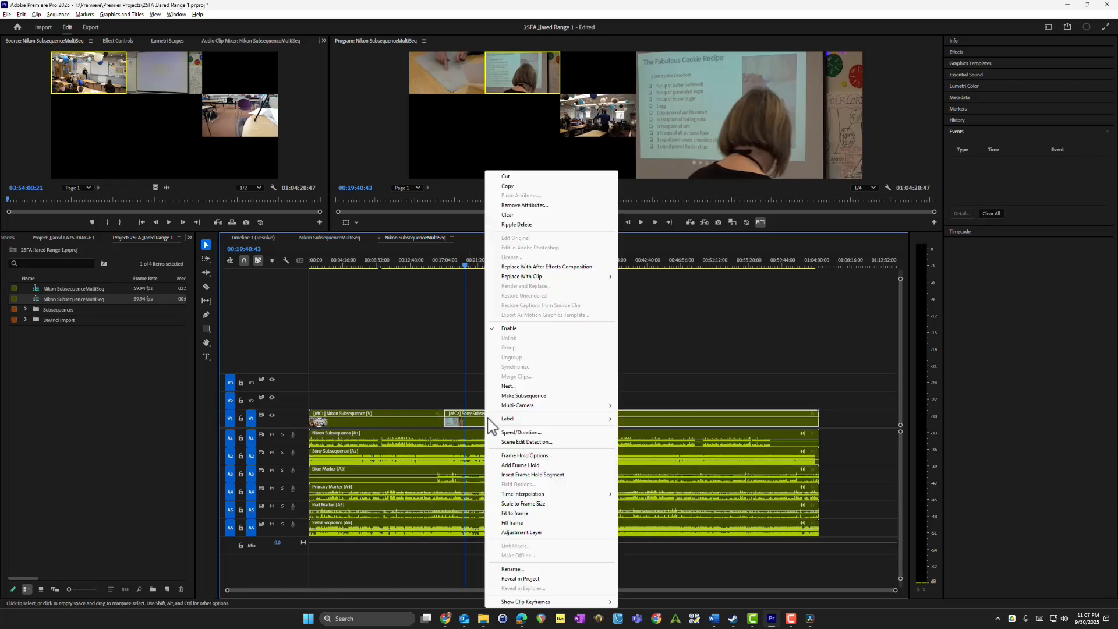
{"action": "mouse_move", "coordinate": [495, 417]}
{"action": "mouse_move", "coordinate": [530, 409]}
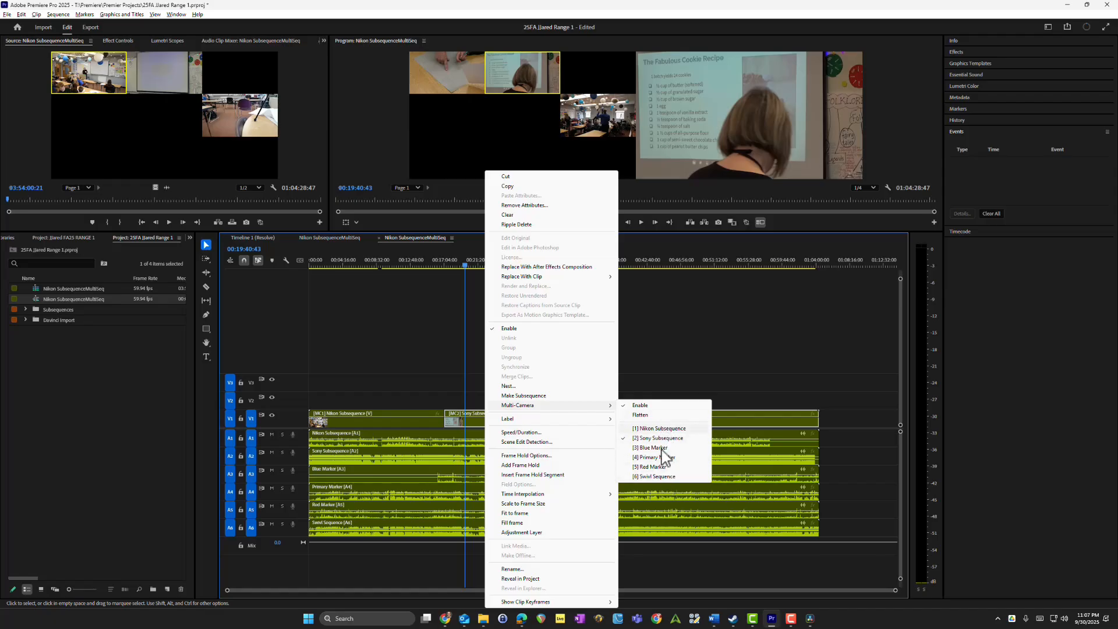
{"action": "left_click", "coordinate": [654, 351]}
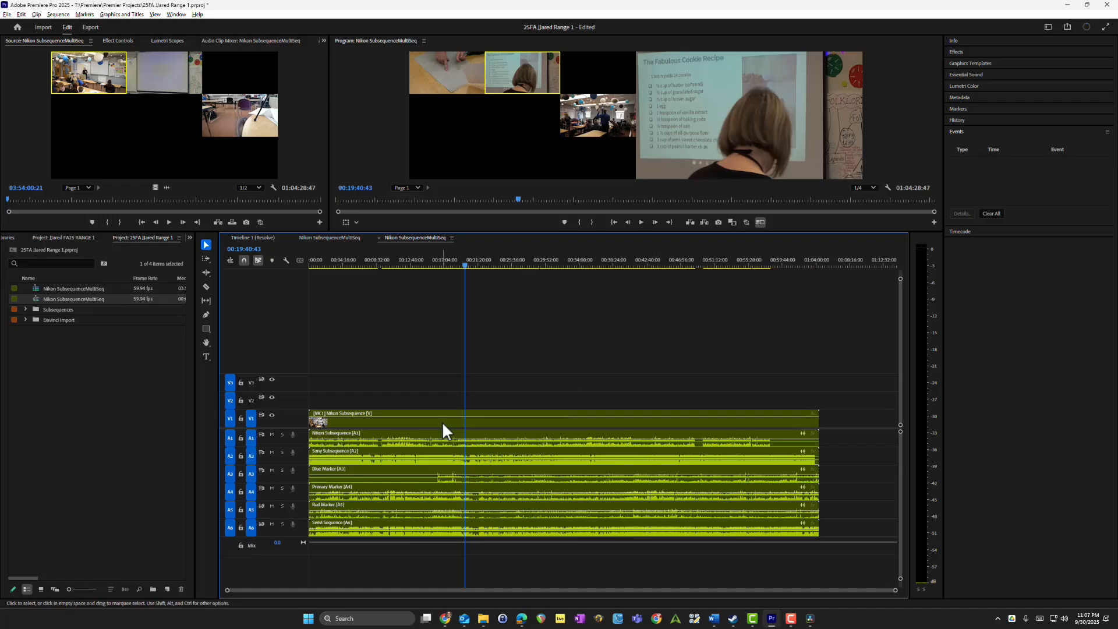
Step: Select the whole multicam clip with its audio and split it at the playhead, 00:19:40:43
{"action": "left_click", "coordinate": [448, 419]}
{"action": "left_click", "coordinate": [455, 383]}
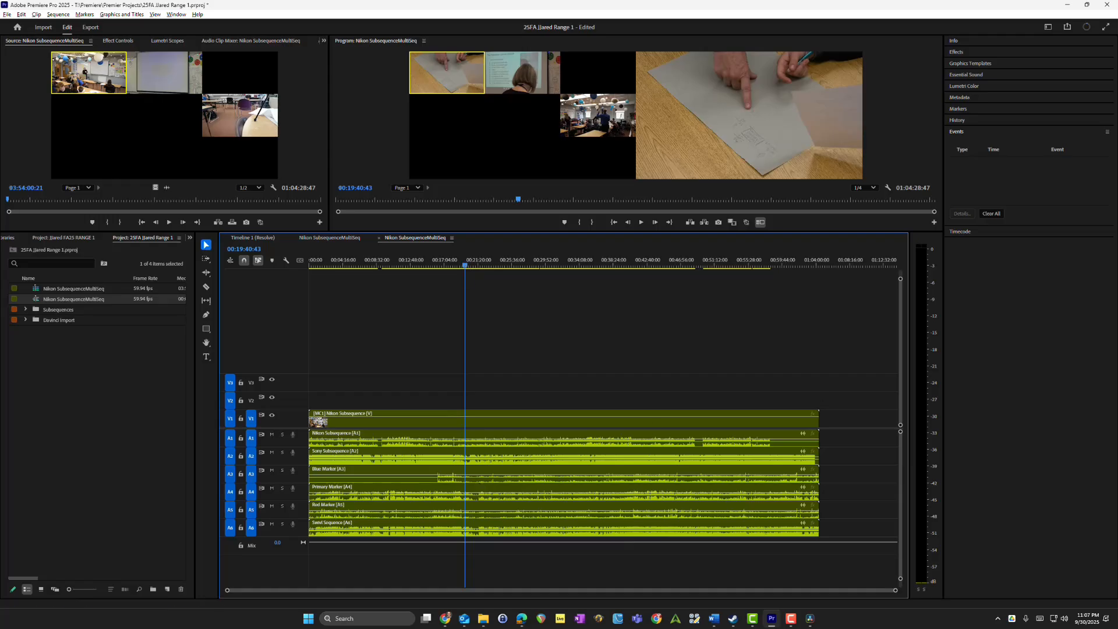
{"action": "left_click", "coordinate": [468, 427]}
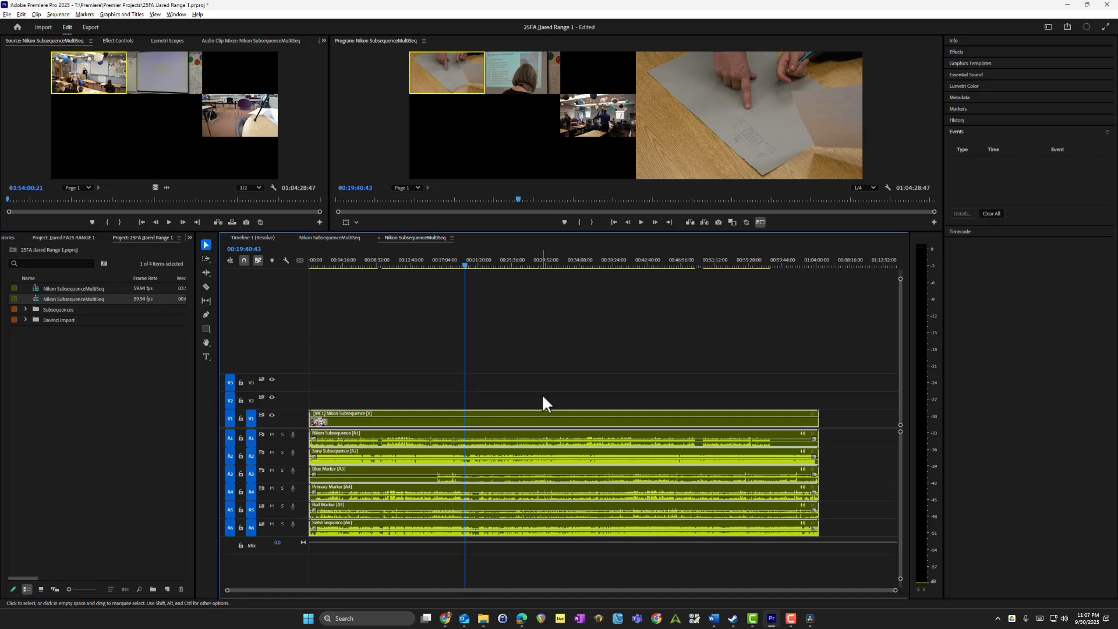
{"action": "key", "text": "ctrl+k"}
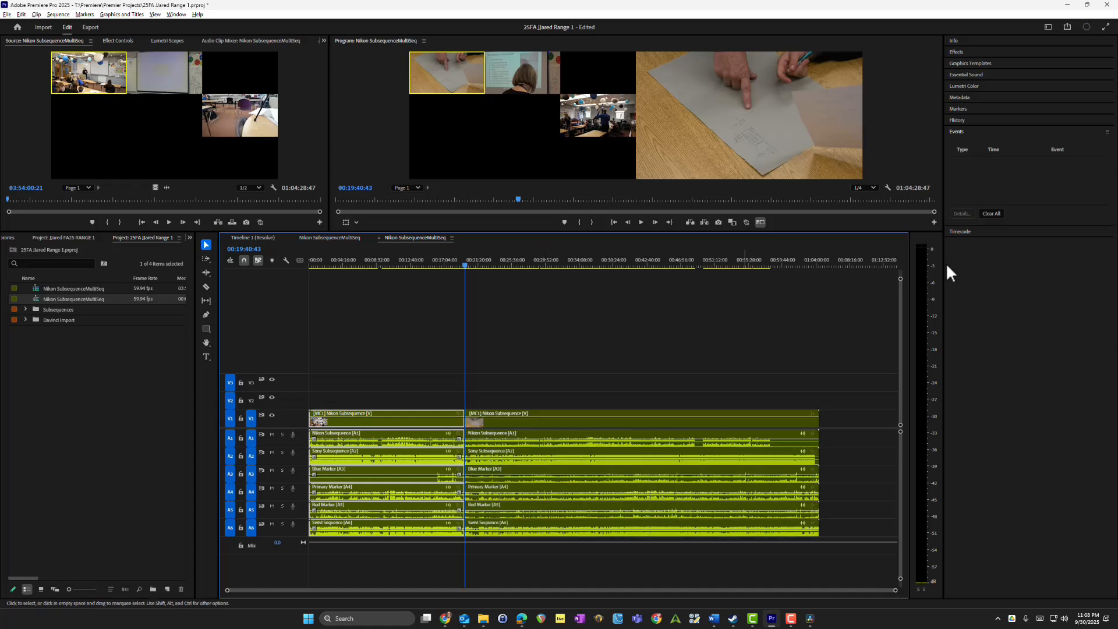
Step: Check the multi-camera angle choices for the segment after the cut without changing its camera
{"action": "right_click", "coordinate": [482, 418]}
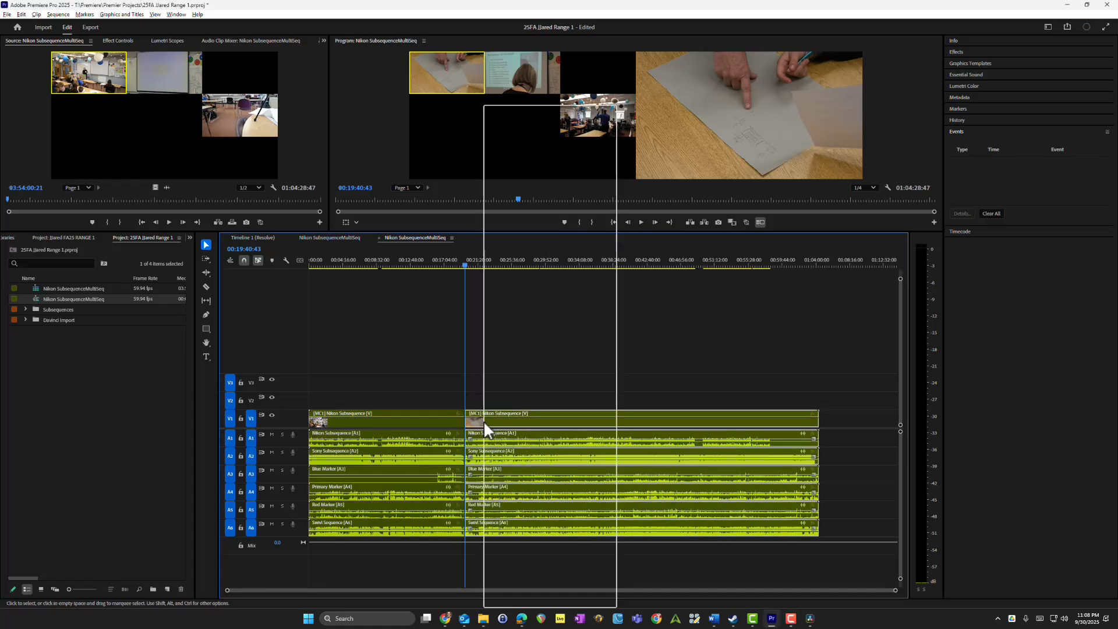
{"action": "mouse_move", "coordinate": [610, 337]}
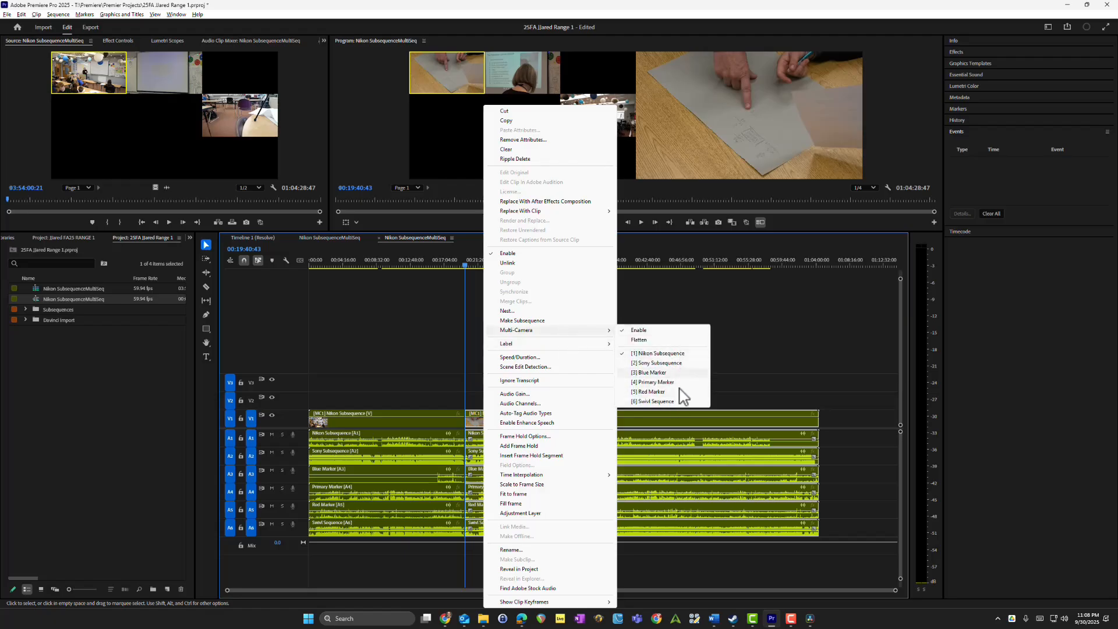
{"action": "left_click", "coordinate": [757, 348]}
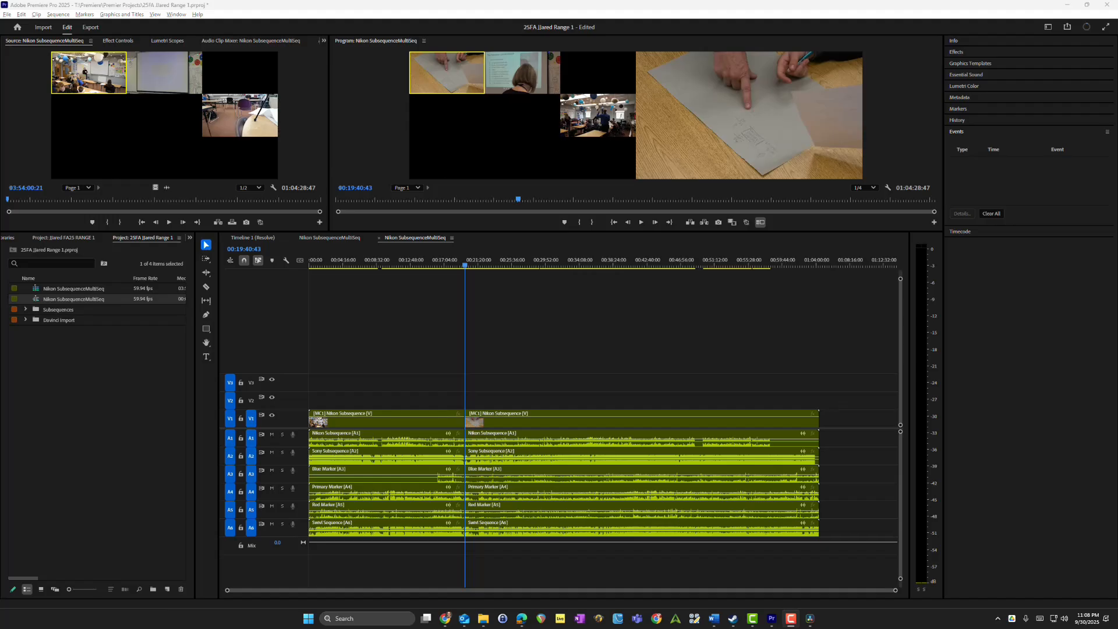
Step: Compare the multicam source sequence with the editing sequence, scrubbing the editing sequence to about 00:22:22
{"action": "left_click", "coordinate": [329, 237]}
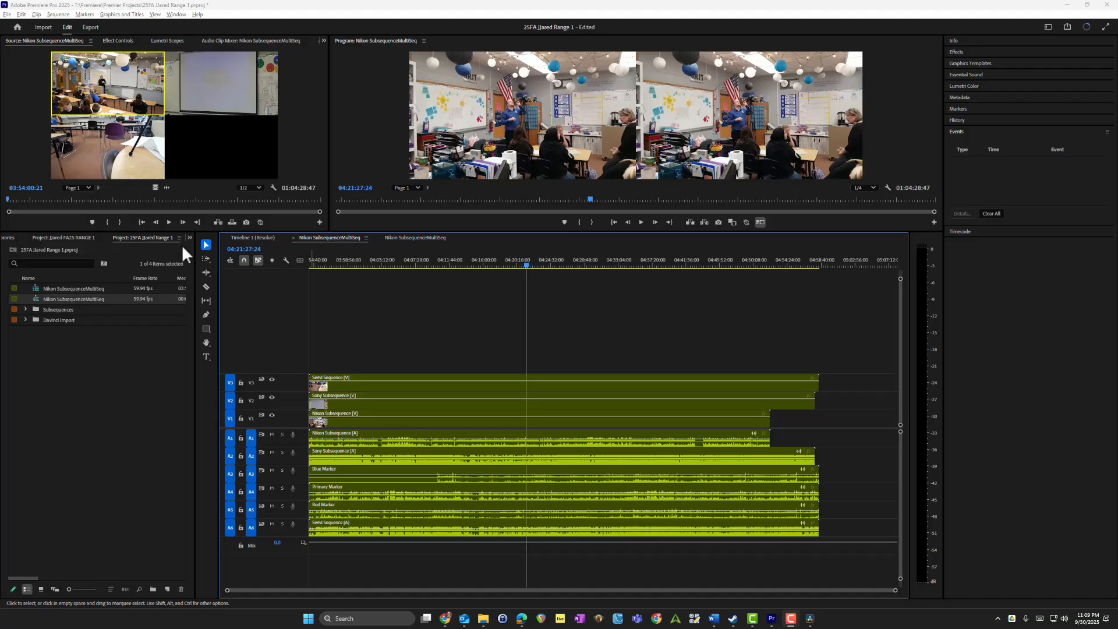
{"action": "left_click", "coordinate": [407, 238]}
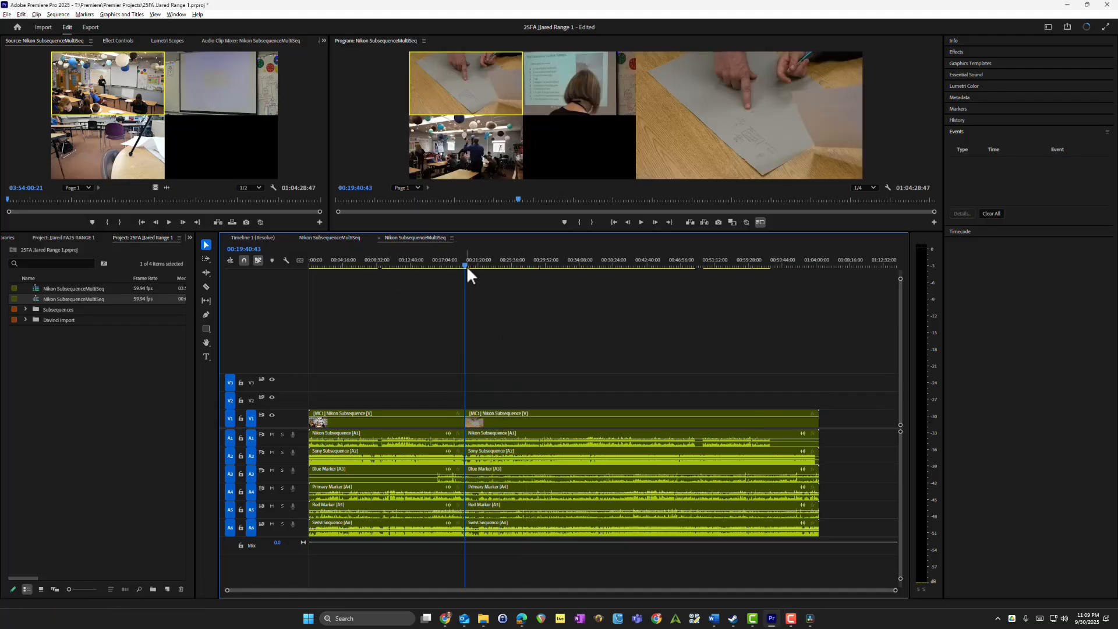
{"action": "left_click_drag", "start_coordinate": [466, 264], "coordinate": [487, 281]}
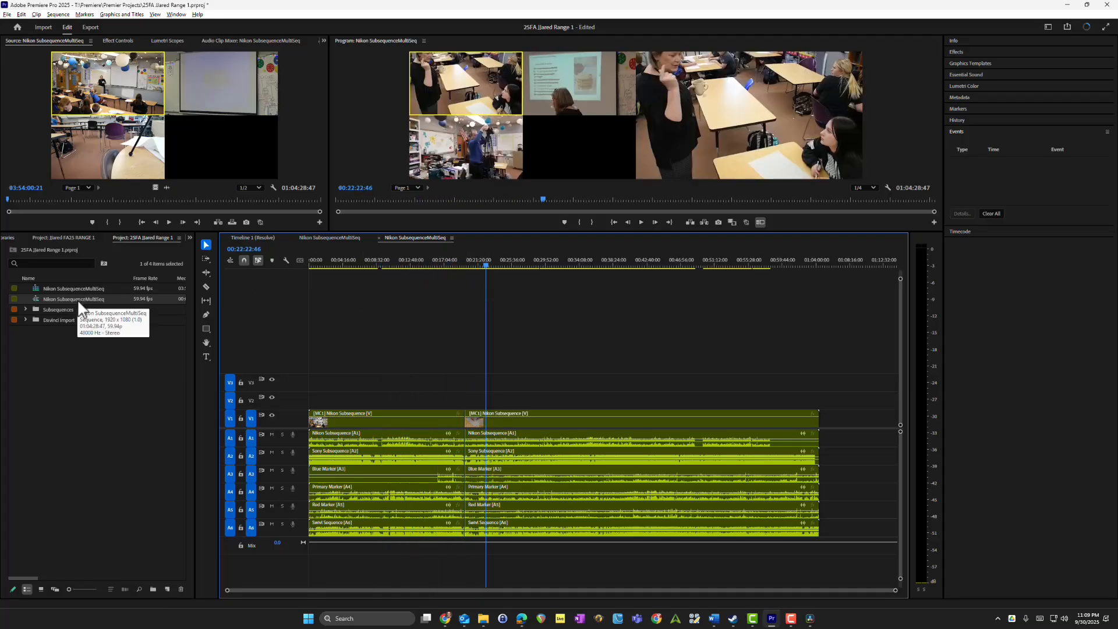
{"action": "left_click", "coordinate": [328, 239]}
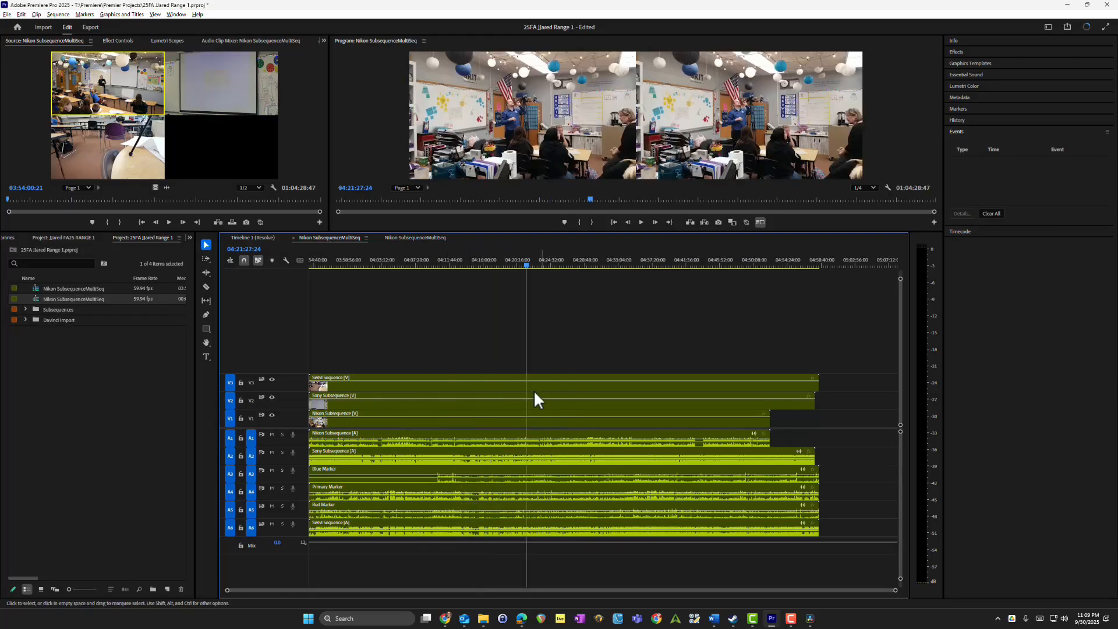
{"action": "left_click", "coordinate": [411, 239]}
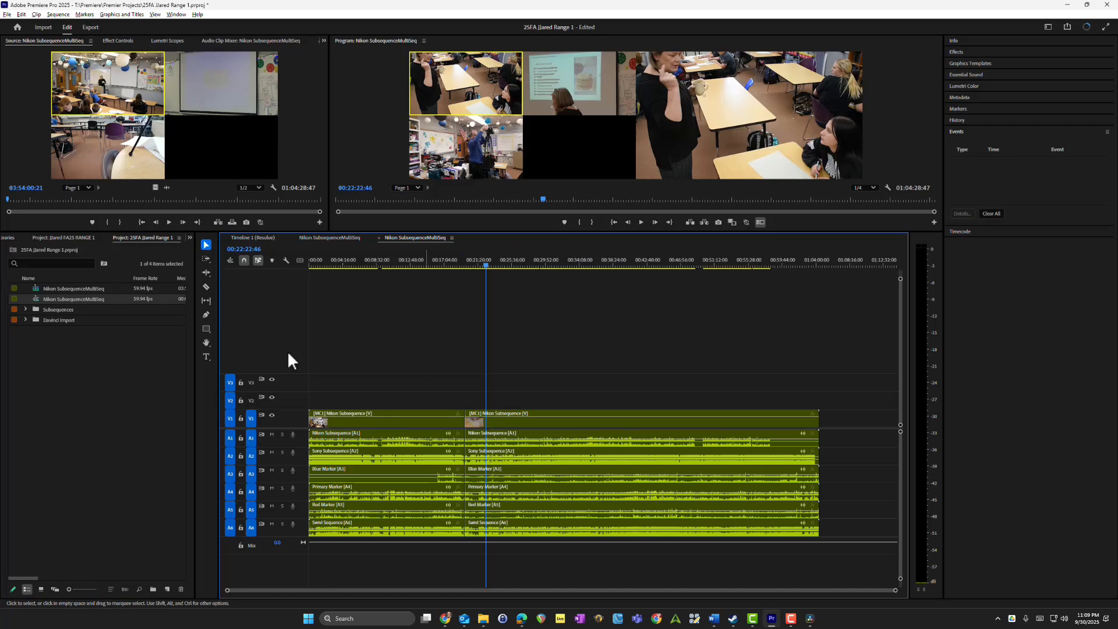
Step: Move the multicam source Nikon SubsequenceMultiSeq into a bin and rename the remaining editing sequence to Final Sequence
{"action": "left_click", "coordinate": [63, 337]}
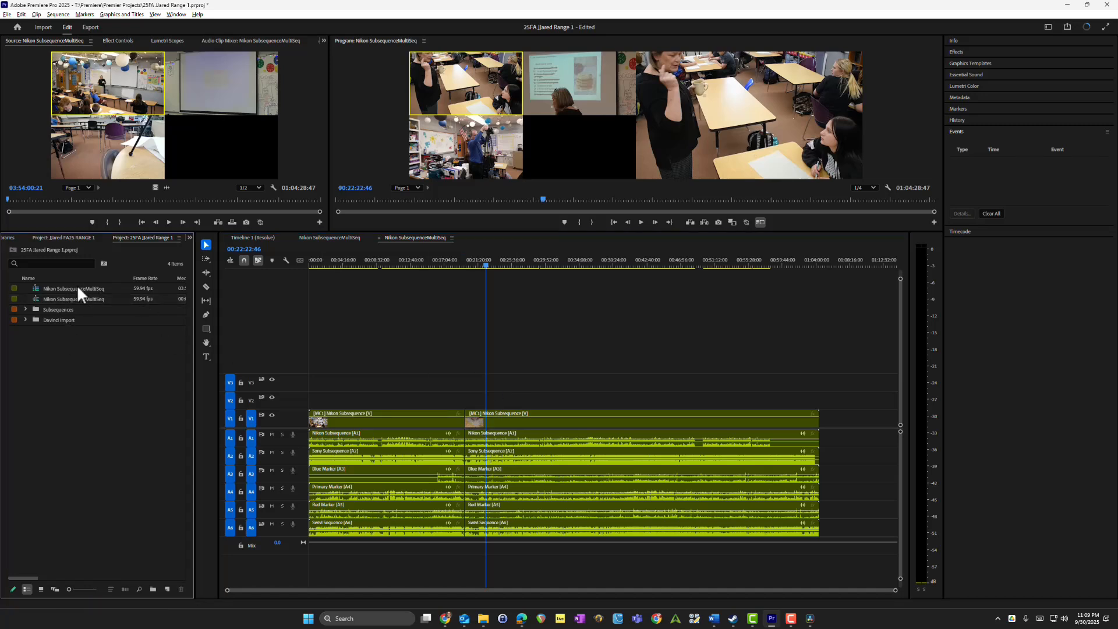
{"action": "left_click_drag", "start_coordinate": [64, 288], "coordinate": [71, 325]}
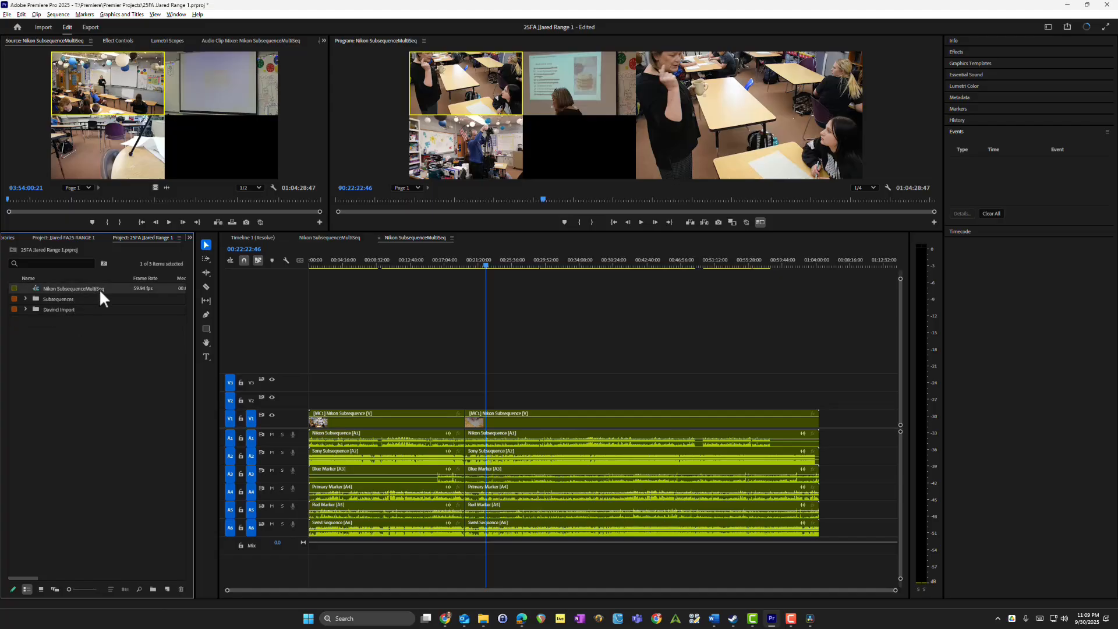
{"action": "left_click", "coordinate": [99, 288]}
{"action": "type", "text": "Final Sequence"}
{"action": "key", "text": "Return"}
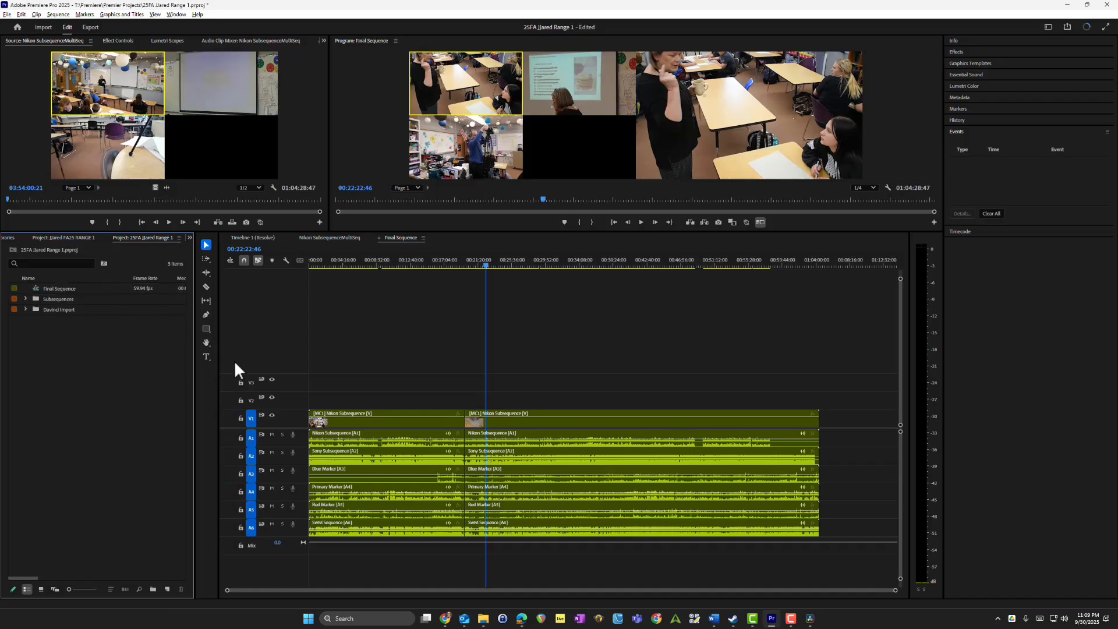
{"action": "left_click", "coordinate": [466, 420]}
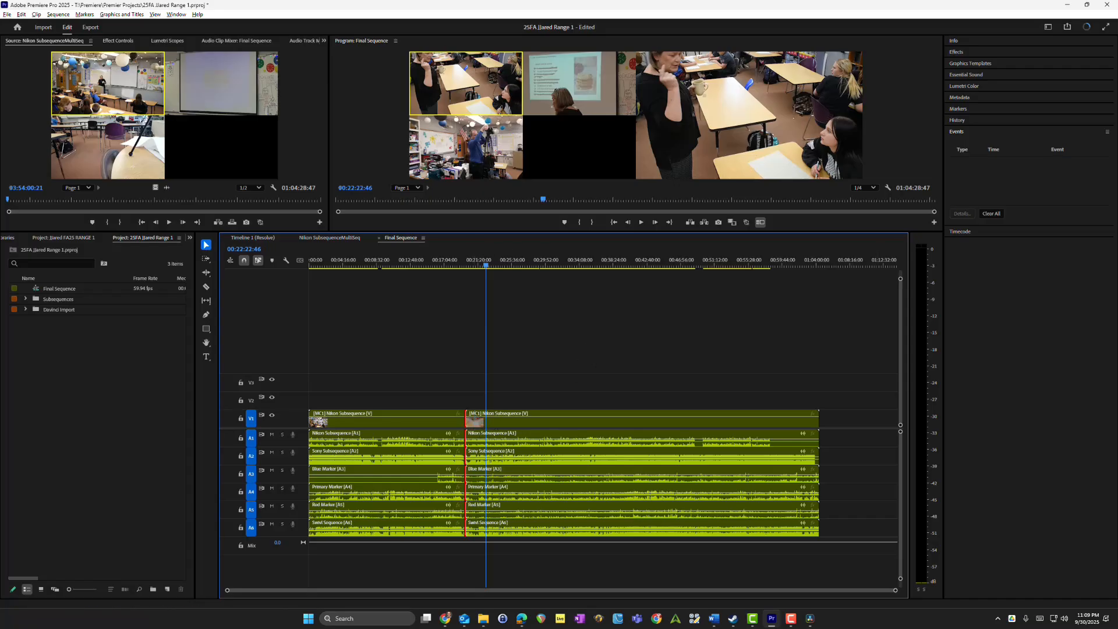
{"action": "key", "text": "ctrl+a"}
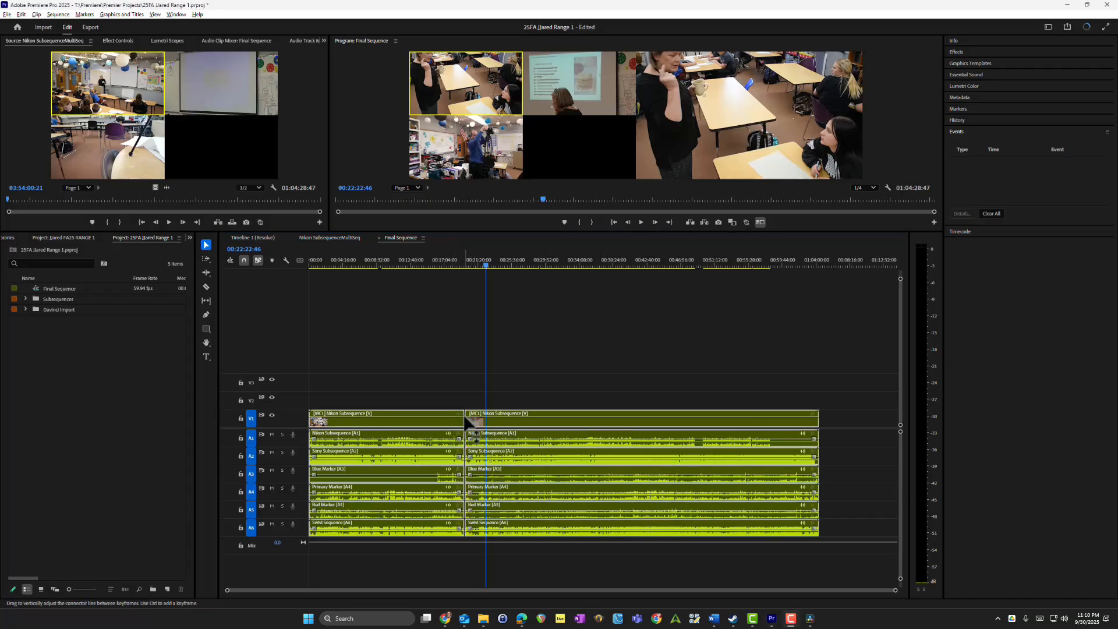
{"action": "right_click", "coordinate": [469, 420]}
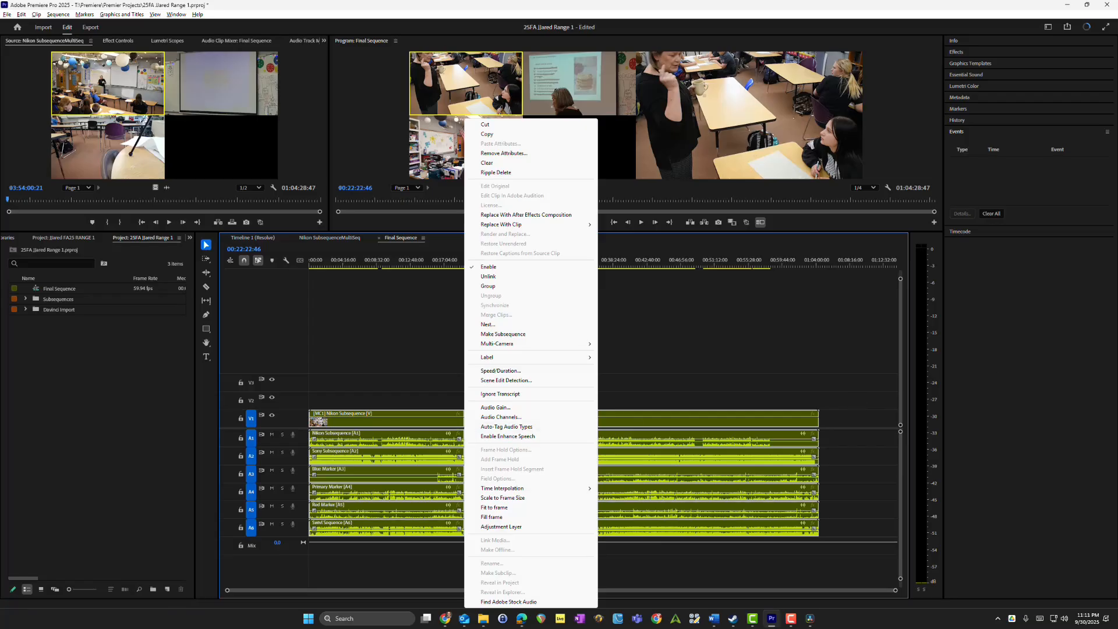
{"action": "key", "text": "Escape"}
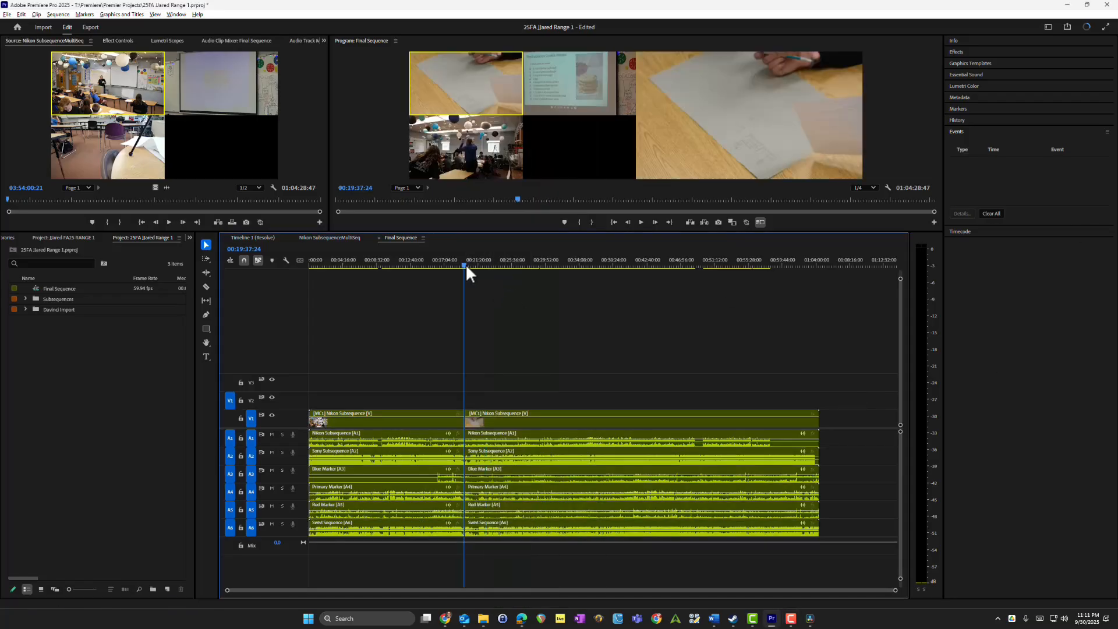
Step: Join the through edits at the cut near 00:19:40 on all tracks and scrub back to about 00:17:51
{"action": "mouse_move", "coordinate": [466, 264]}
{"action": "left_mouse_down"}
{"action": "mouse_move", "coordinate": [519, 270]}
{"action": "mouse_move", "coordinate": [466, 270]}
{"action": "left_mouse_up"}
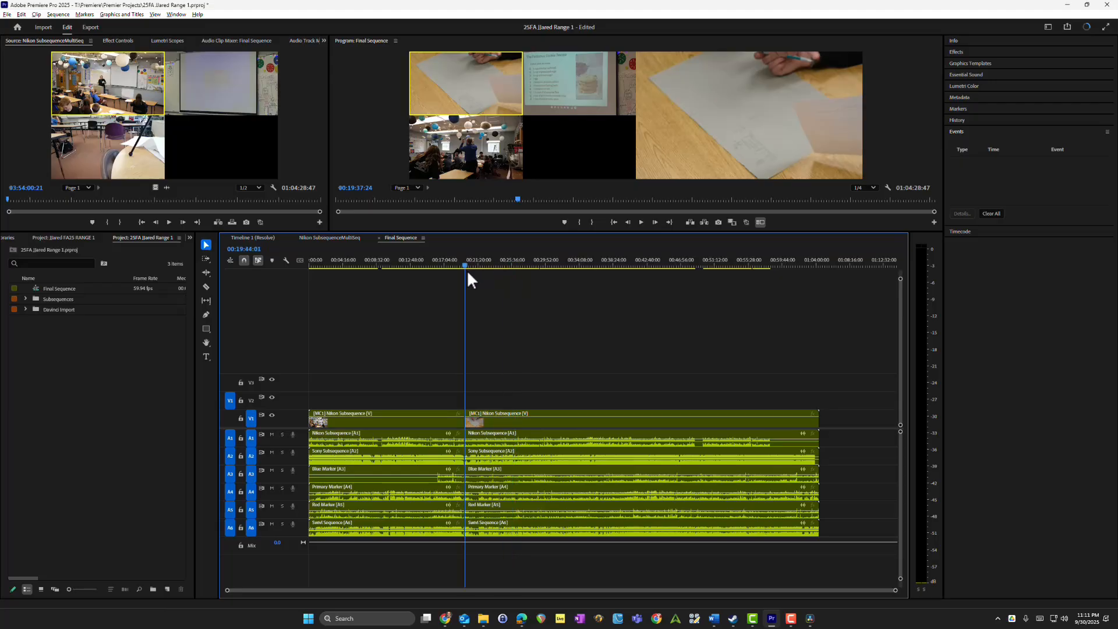
{"action": "left_click", "coordinate": [464, 419]}
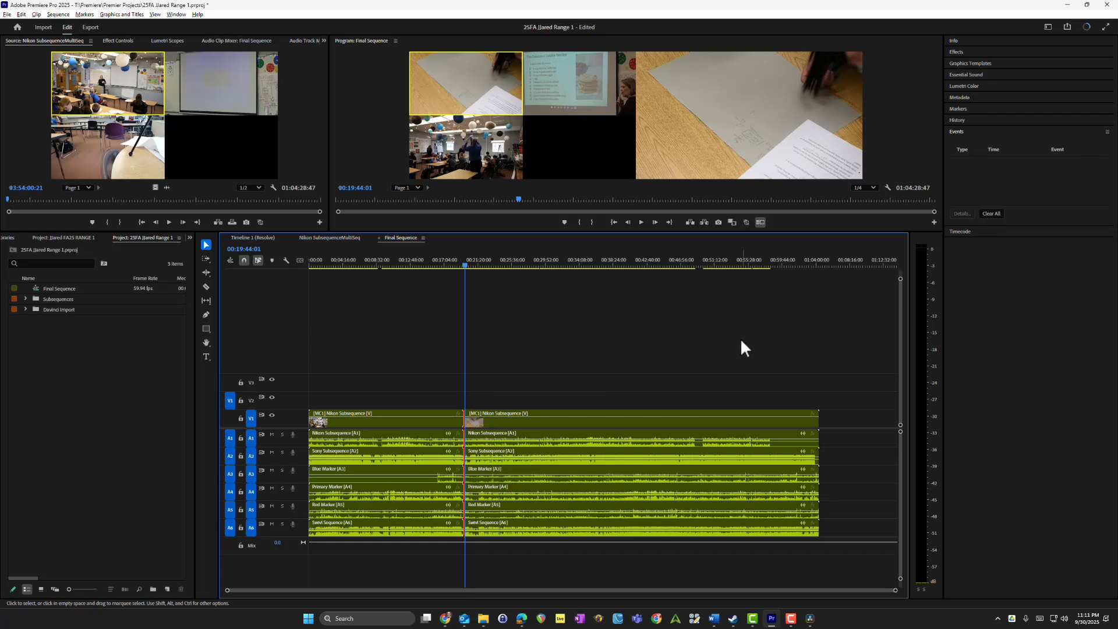
{"action": "right_click", "coordinate": [468, 418]}
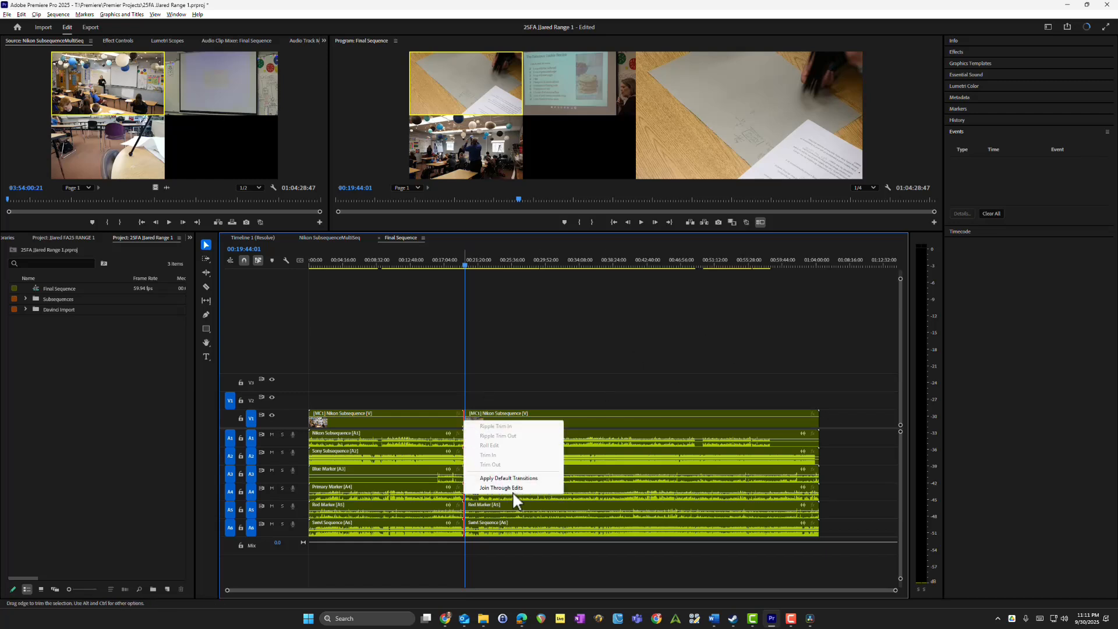
{"action": "left_click", "coordinate": [510, 489]}
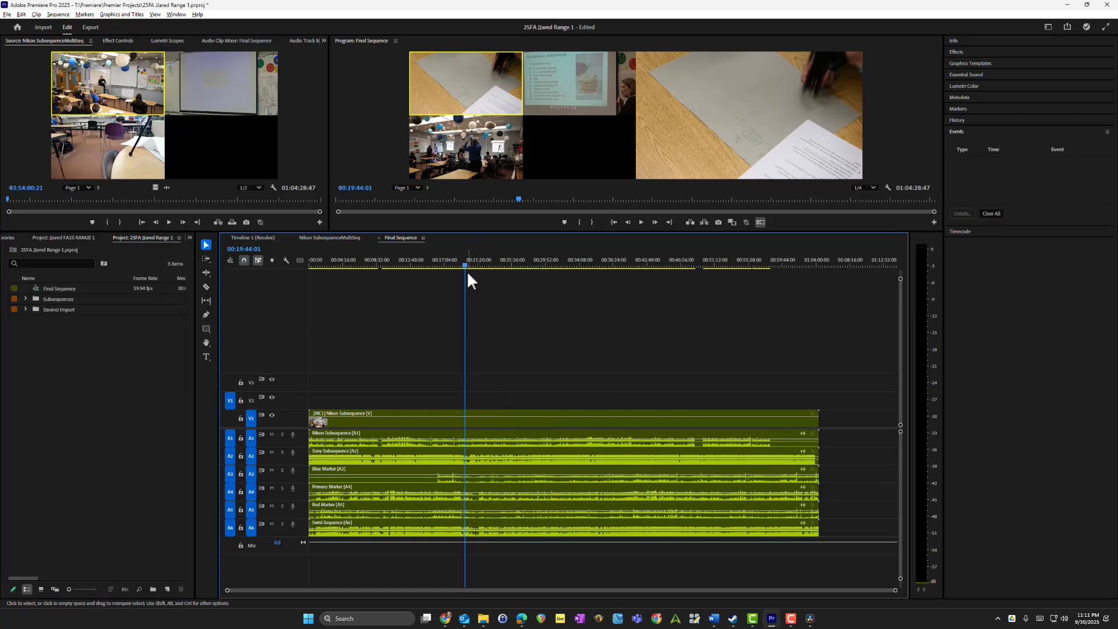
{"action": "left_click_drag", "start_coordinate": [465, 265], "coordinate": [450, 265]}
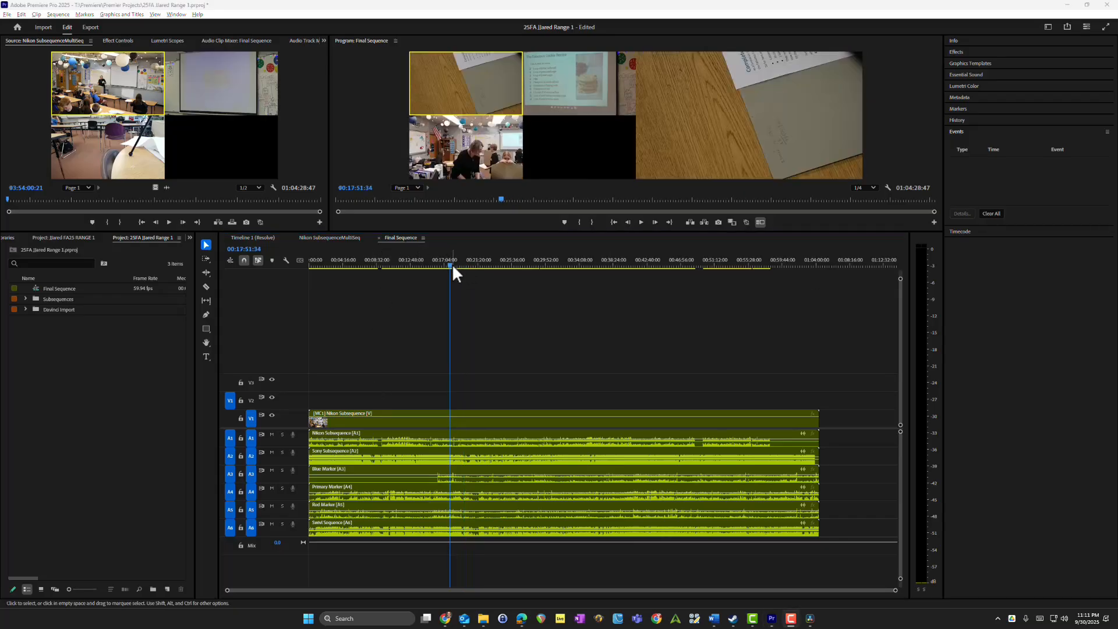
Step: Scrub Final Sequence to about 00:17:21, show its Audio Track Mixer, and consult the mixer reference image in the Word notes document
{"action": "left_click_drag", "start_coordinate": [452, 264], "coordinate": [448, 264]}
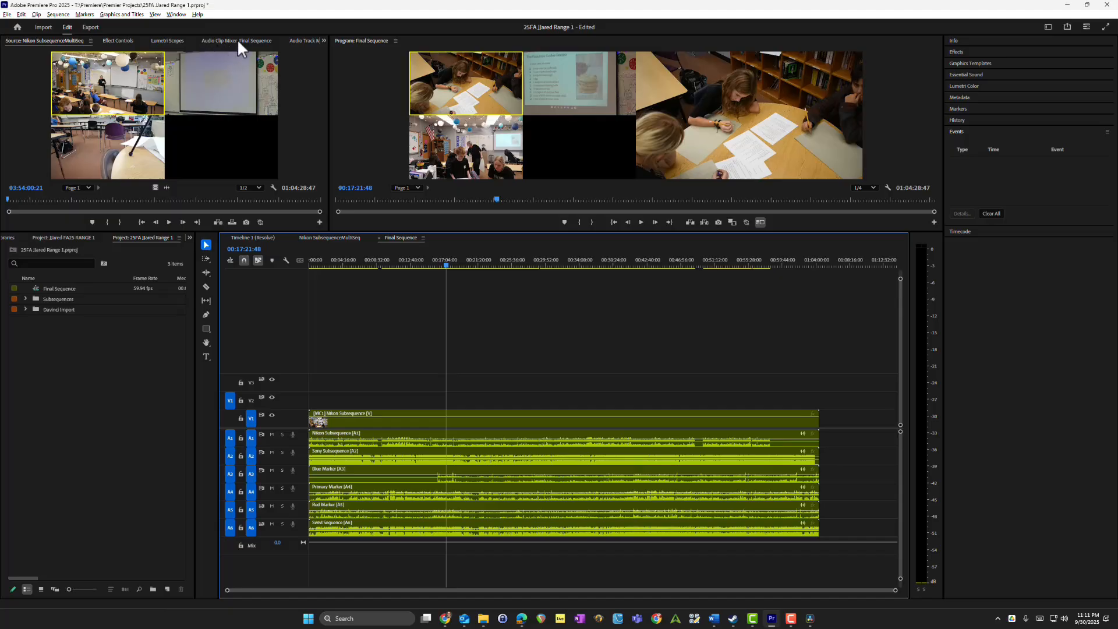
{"action": "left_click", "coordinate": [302, 41]}
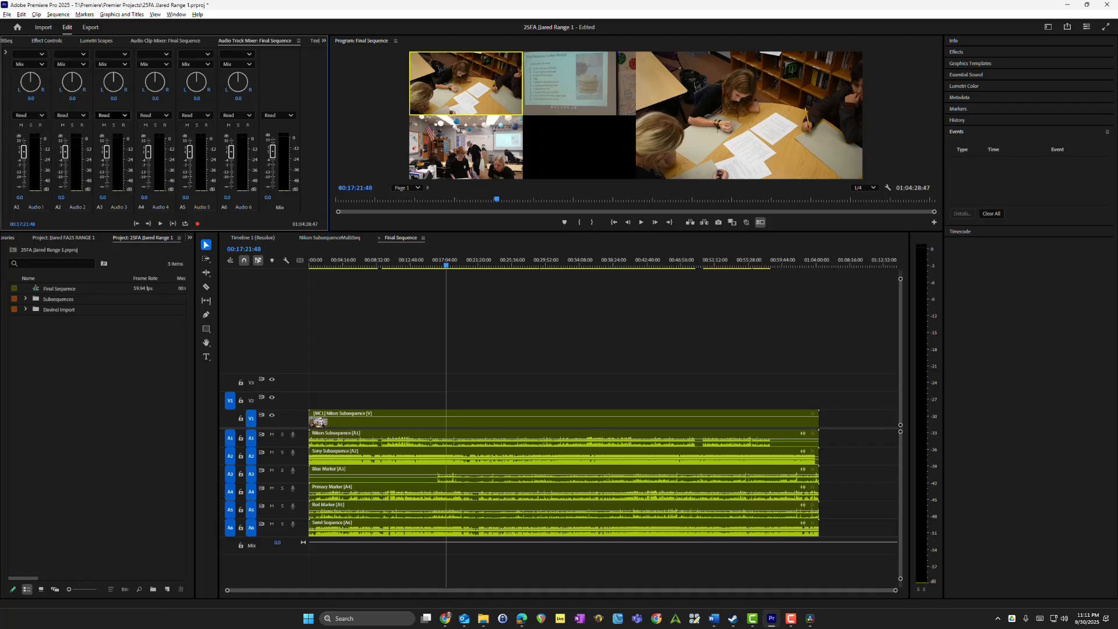
{"action": "key", "text": "alt+Tab"}
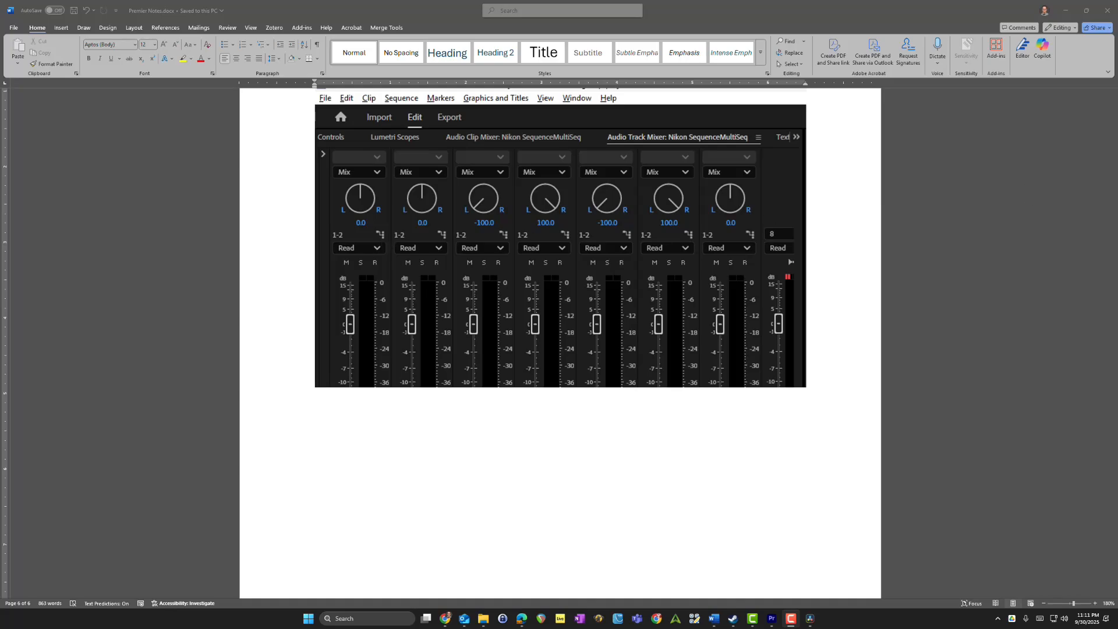
{"action": "key", "text": "alt+Tab"}
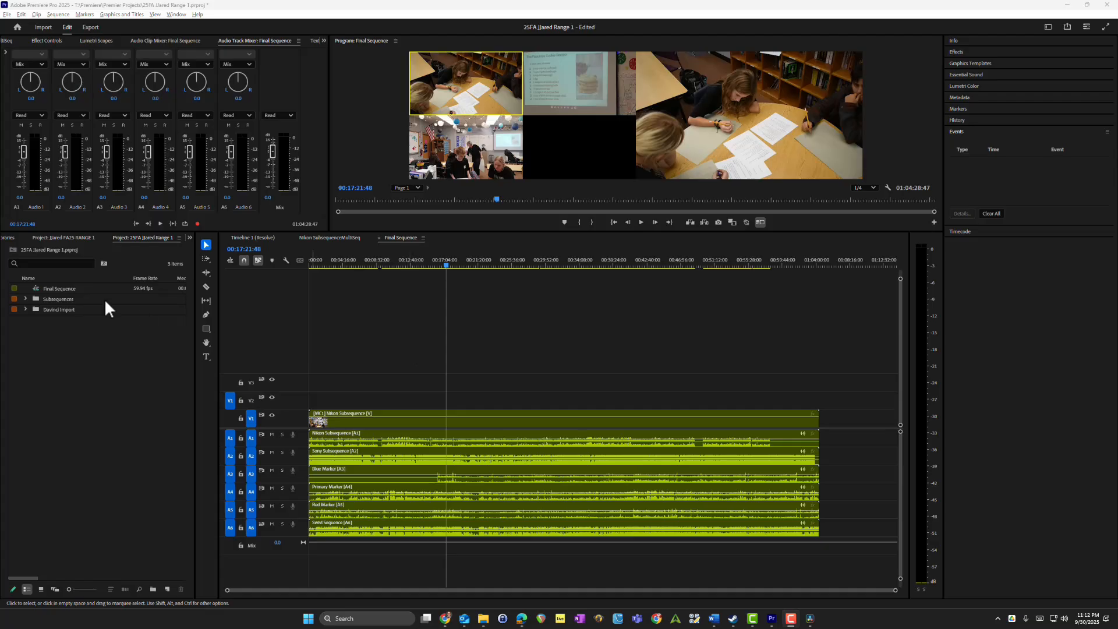
Step: Locate Nikon SubsequenceMultiSeq in the Davinci Import bin and view its timeline and track mixer, finishing with Final Sequence selected in the project
{"action": "left_click", "coordinate": [25, 309]}
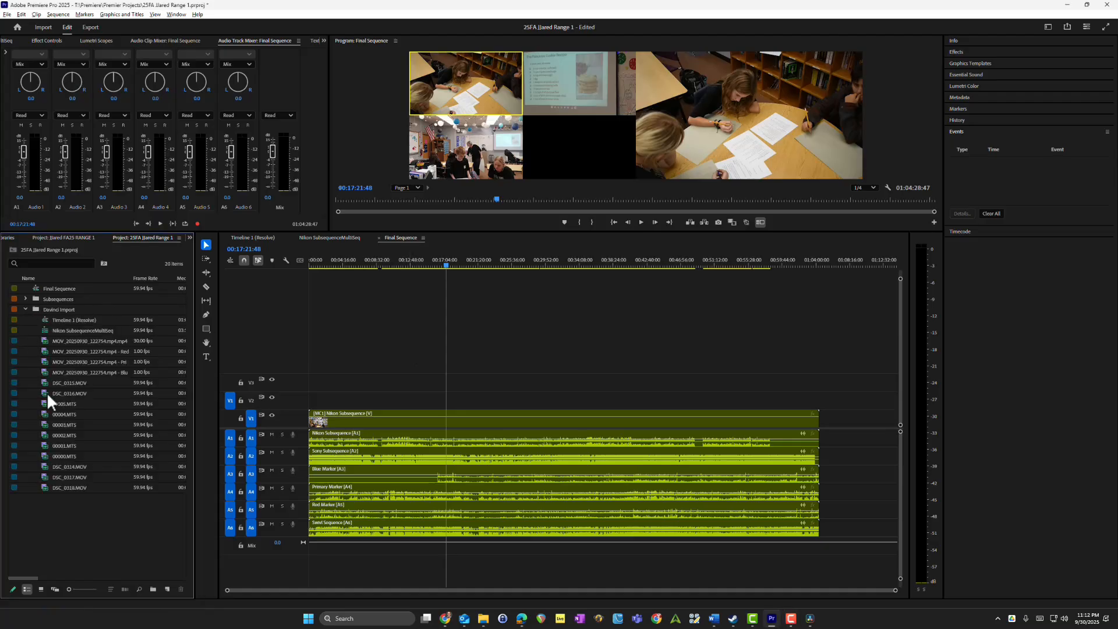
{"action": "left_click", "coordinate": [92, 330]}
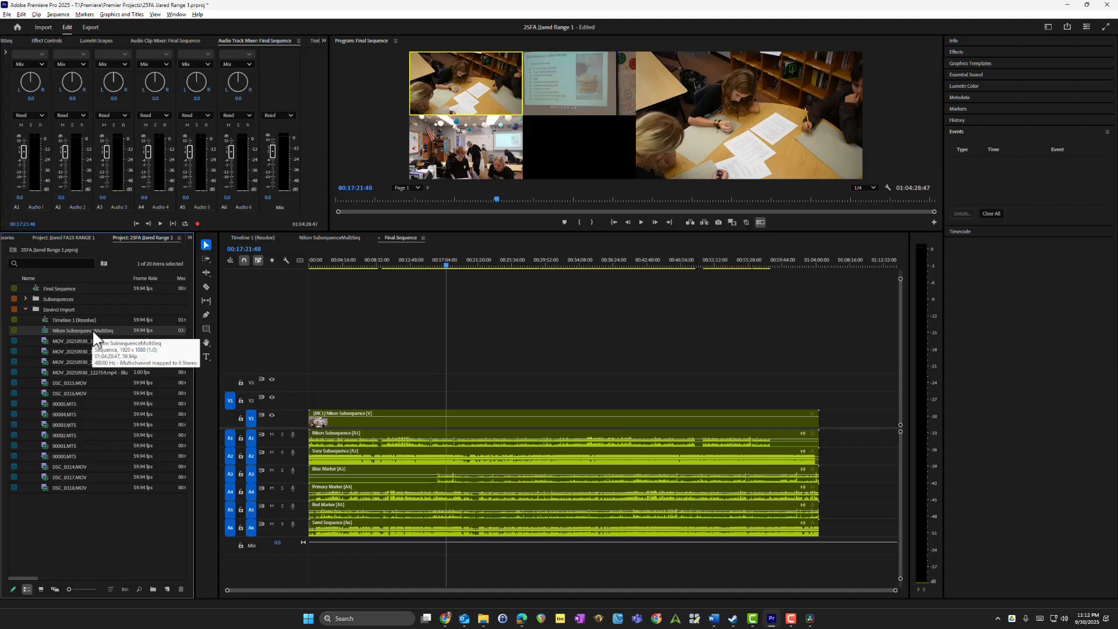
{"action": "left_click", "coordinate": [321, 237]}
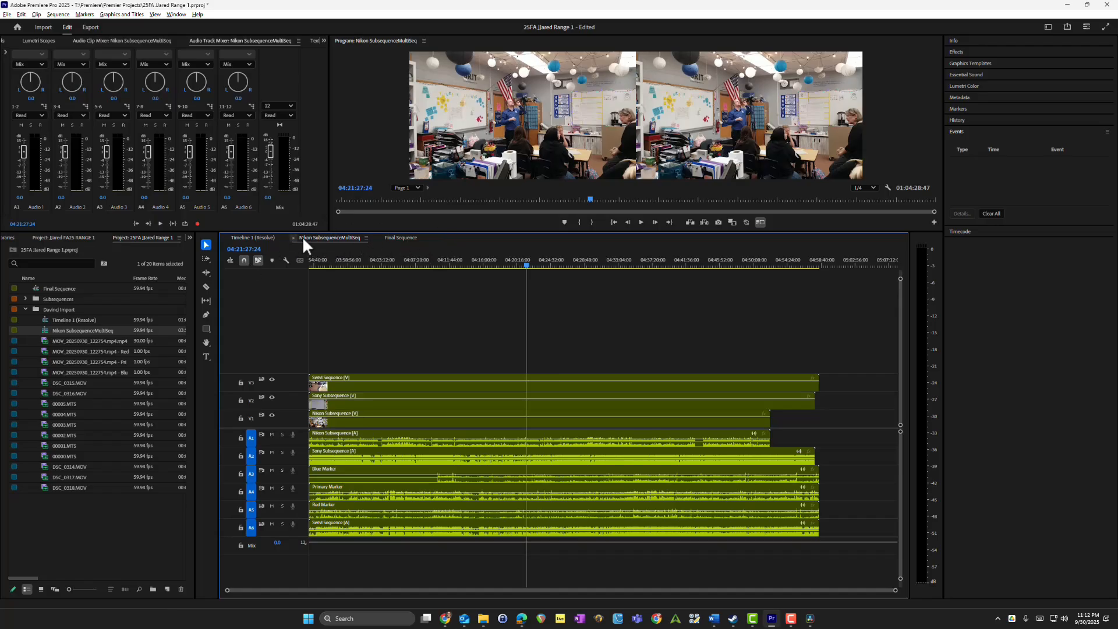
{"action": "left_click", "coordinate": [26, 310]}
{"action": "left_click", "coordinate": [72, 289]}
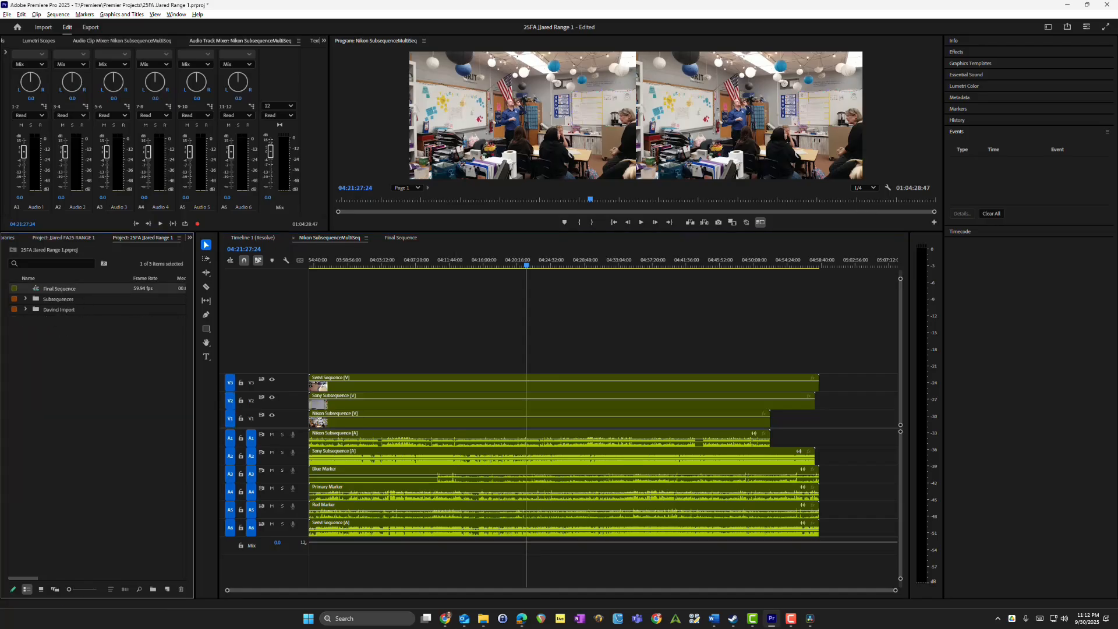